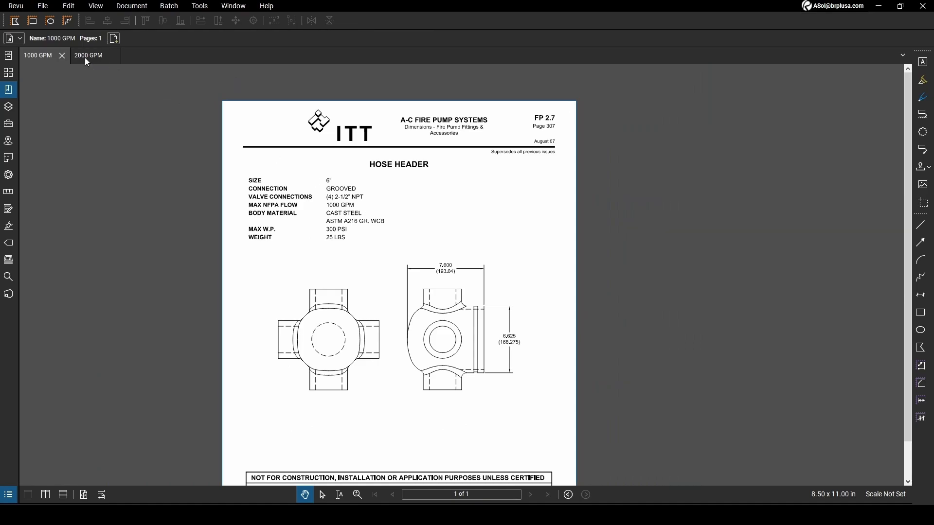
Examine the hose header specifications and dimensions on the 2000 GPM sheet.
left_click(87, 60)
scroll(335, 205, "up", 2)
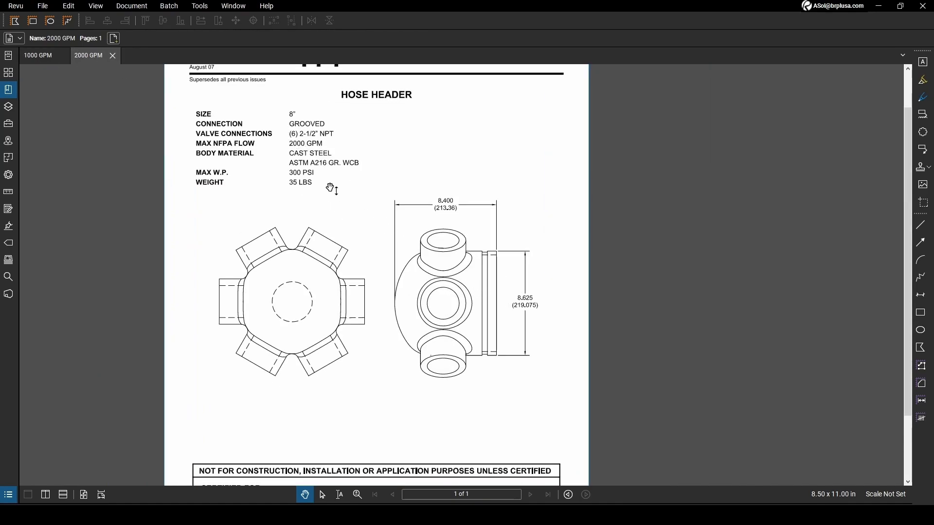
scroll(263, 146, "up", 1)
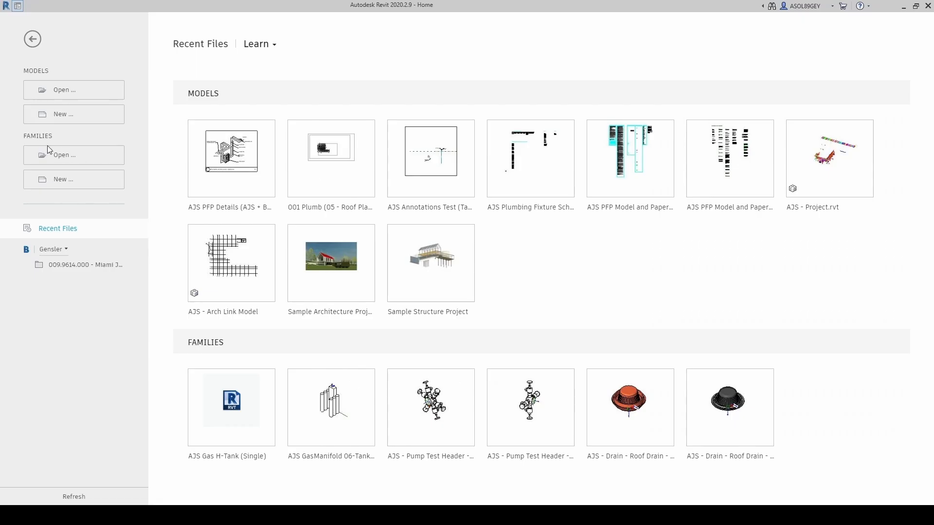
Switch to Revit and create a new family from the Generic Model.rft template.
left_click(61, 178)
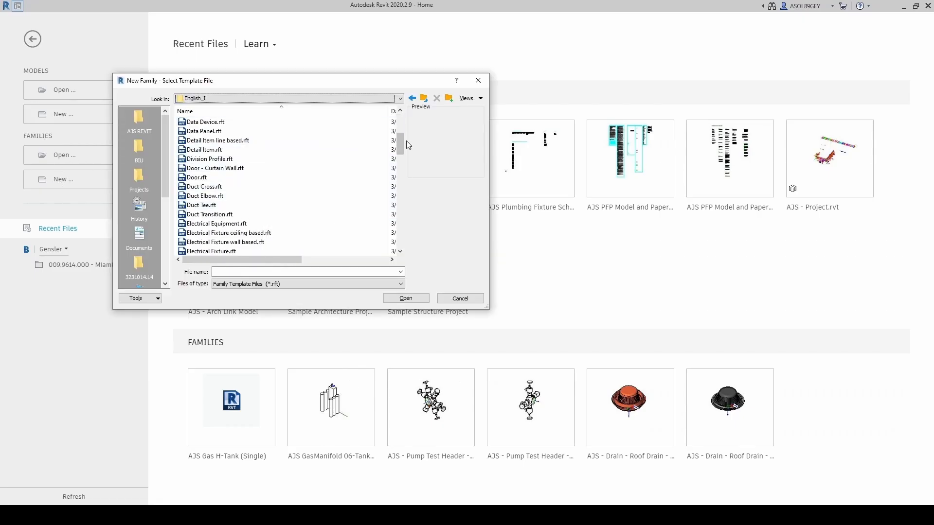
left_click_drag(401, 145, 401, 192)
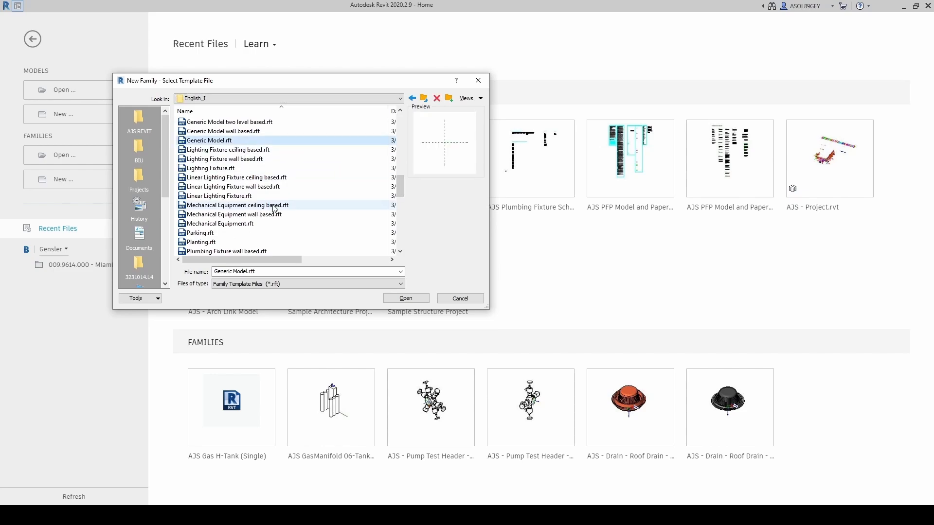
left_click(408, 298)
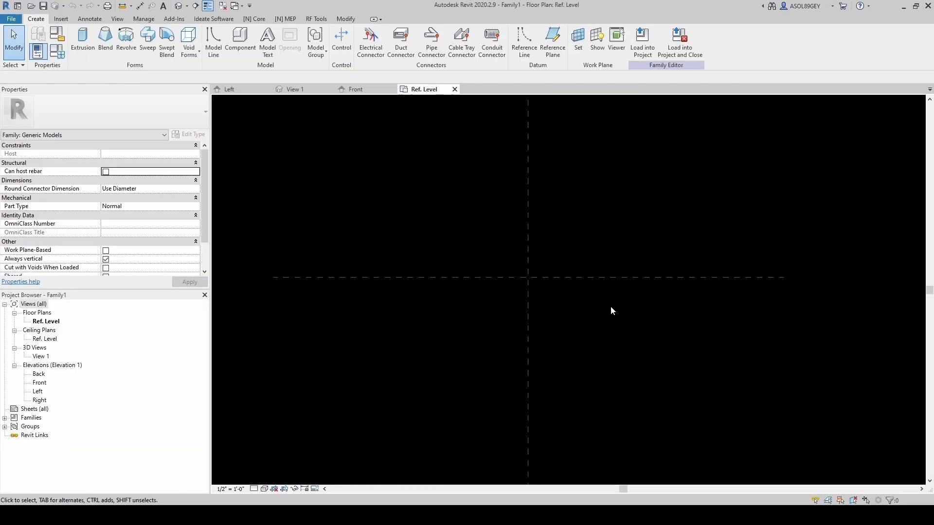
Change the family category from Generic Models to Pipe Accessories.
middle_click_drag(610, 305, 554, 332)
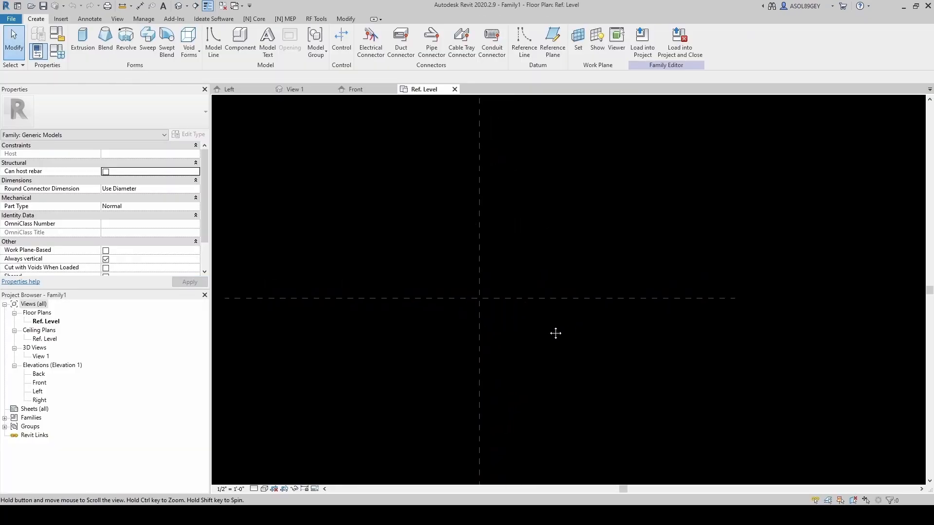
left_click(56, 33)
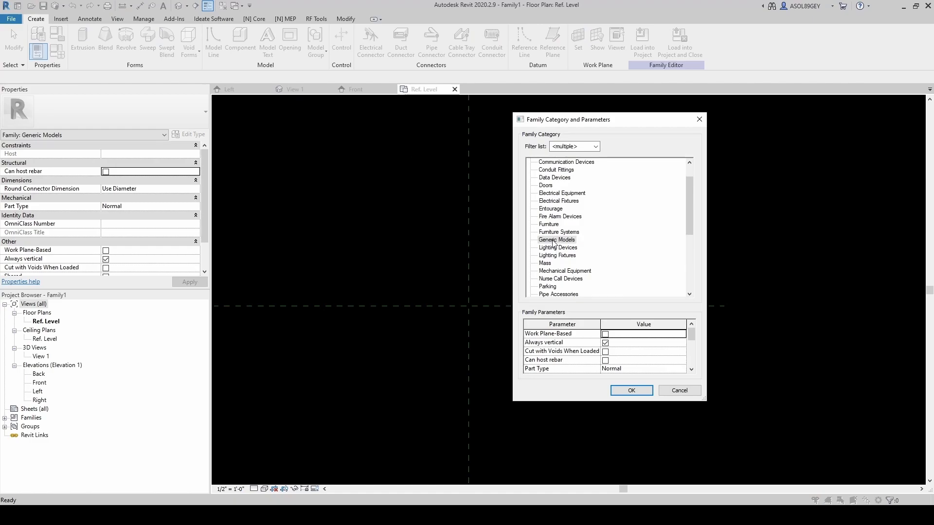
scroll(555, 243, "down", 1)
left_click(569, 288)
scroll(570, 288, "down", 1)
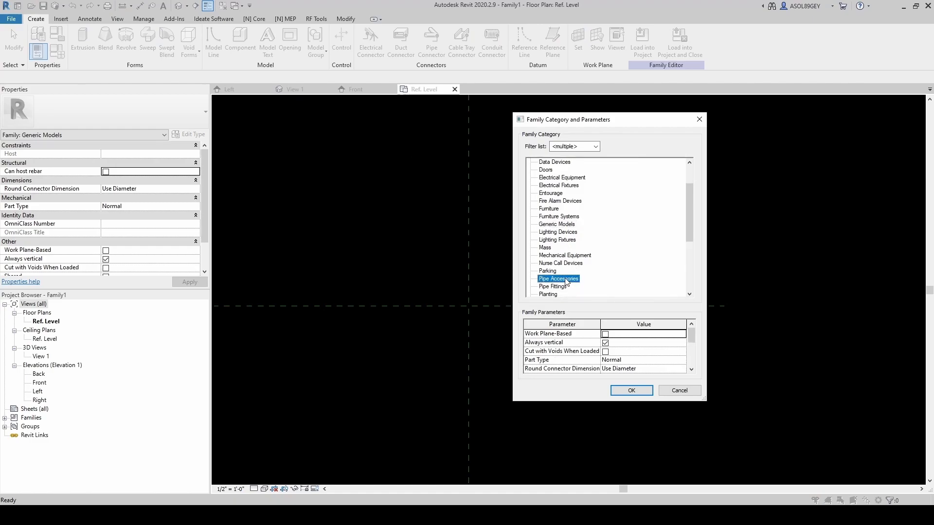
left_click(632, 391)
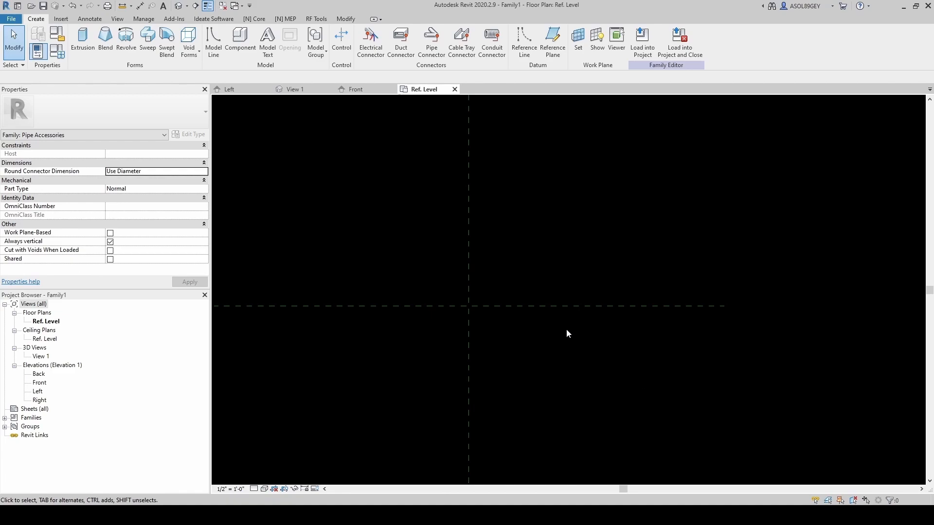
Start a PDF import into the Ref. Level plan, choosing 1000 GPM.pdf from the Temp PDFs folder.
left_click(61, 18)
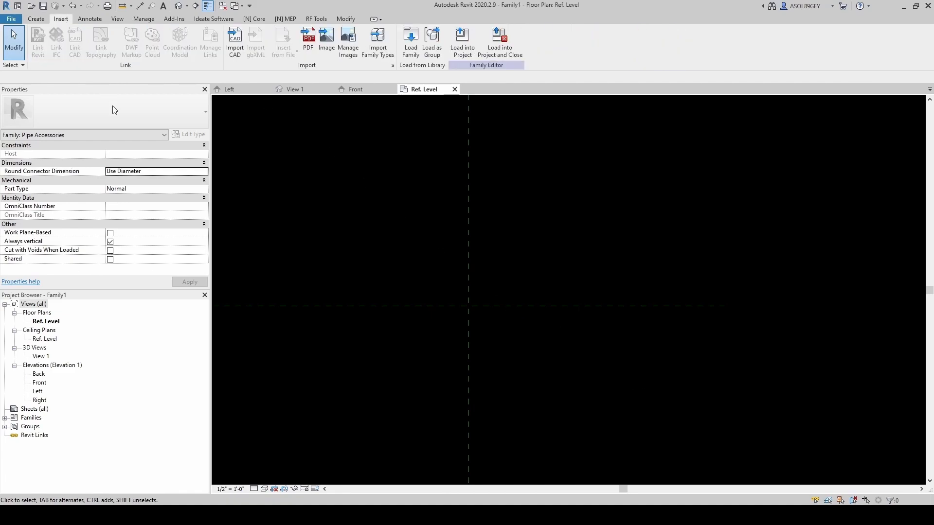
left_click(306, 44)
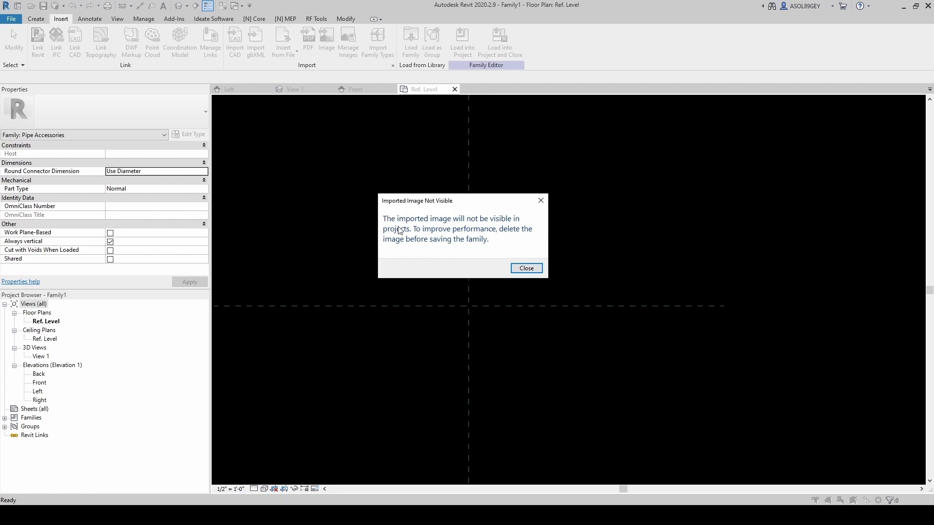
left_click(527, 268)
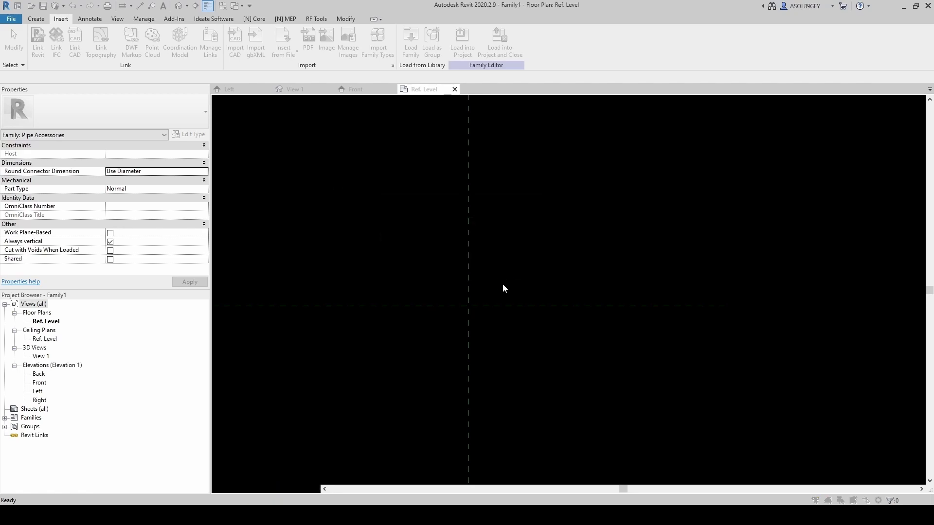
left_click_drag(686, 215, 489, 187)
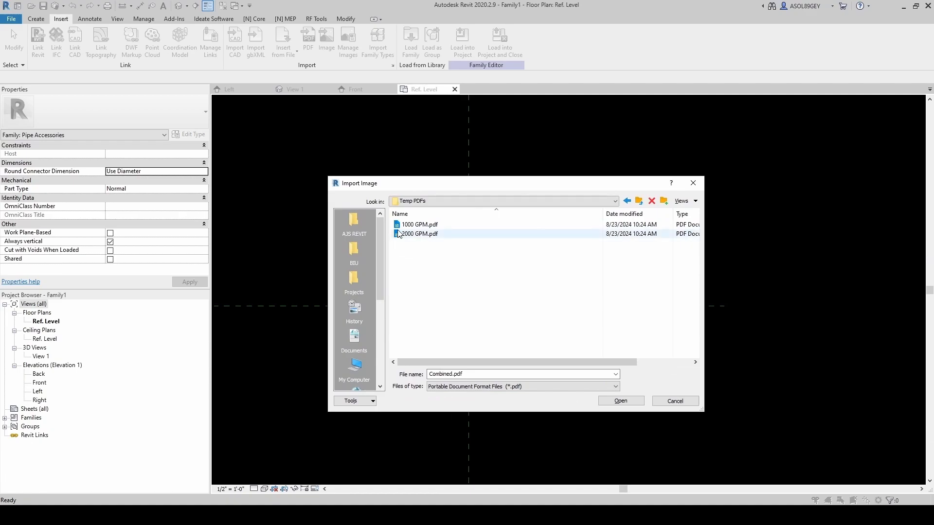
left_click(413, 225)
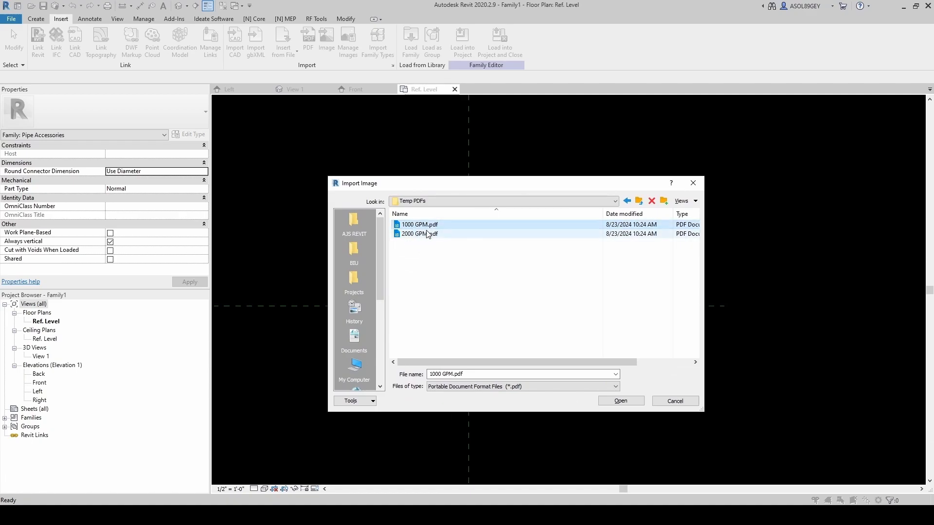
left_click(622, 402)
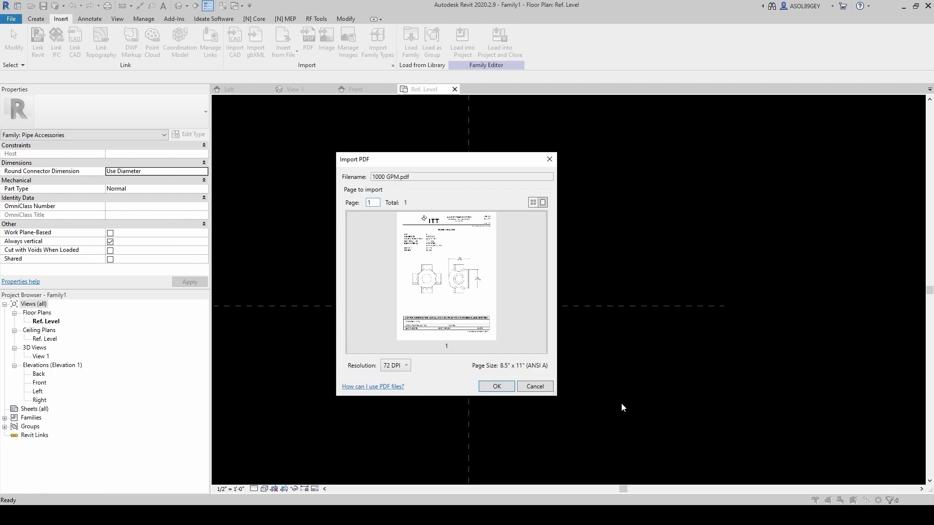
Change the PDF's import resolution and place page 1 centred on the intersection of the two reference planes.
left_click(407, 367)
left_click(399, 384)
left_click(508, 389)
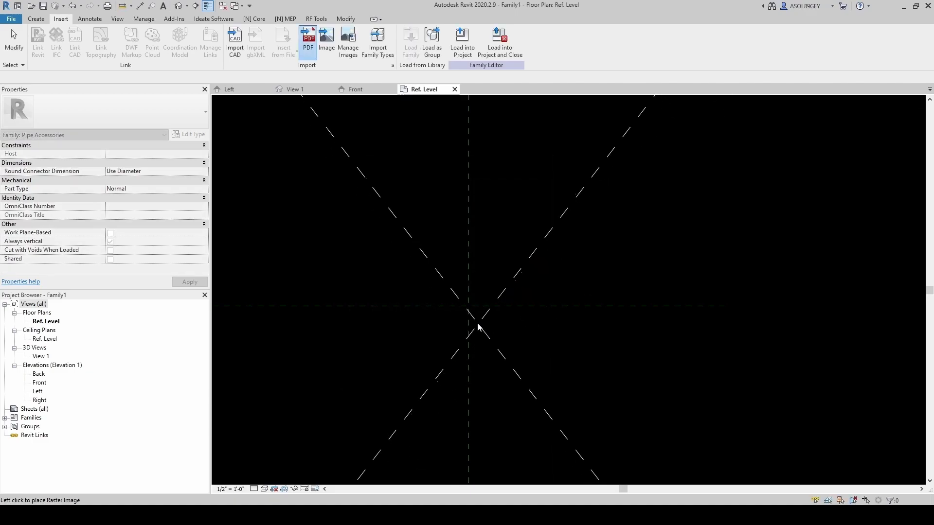
left_click(471, 308)
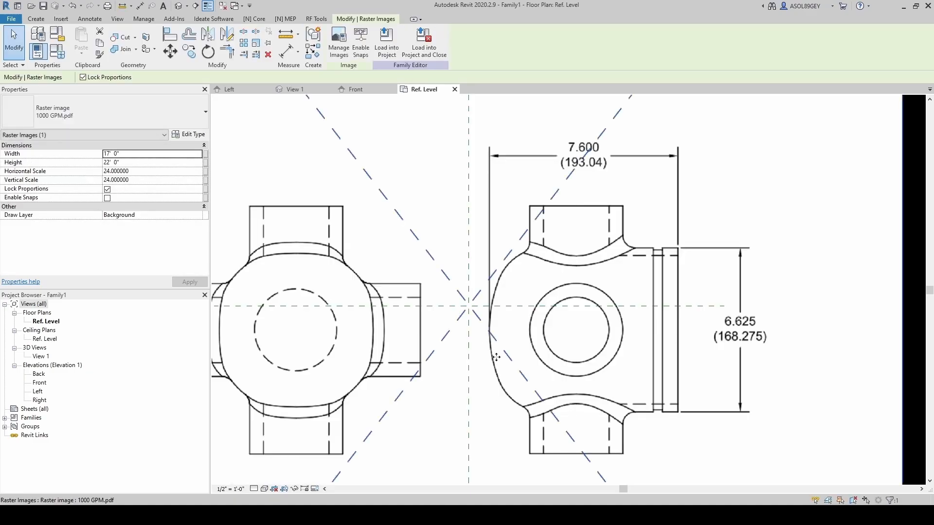
key("Escape")
Draw a 6.625-inch vertical model line upward from the lower outer corner of the grooved end in the side view.
scroll(501, 360, "down", 5)
scroll(517, 316, "up", 5)
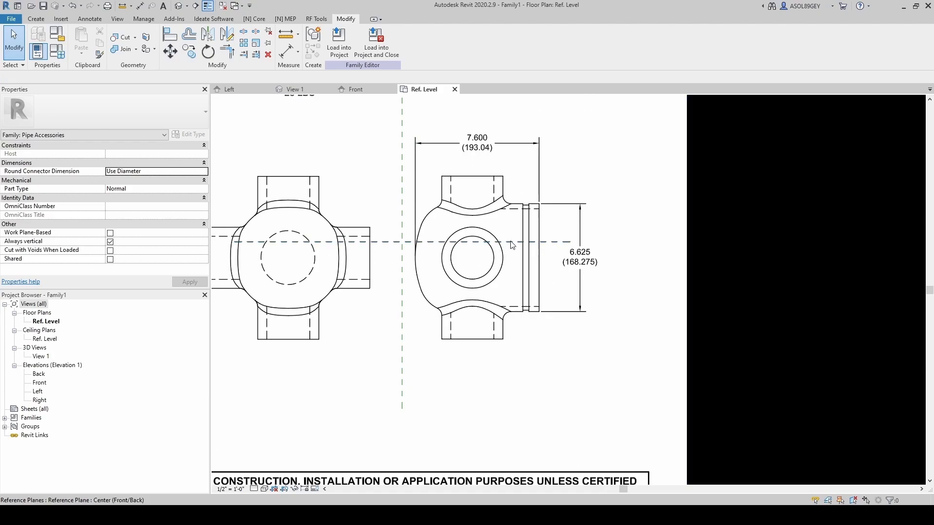
scroll(517, 314, "down", 3)
middle_click_drag(560, 287, 549, 300)
scroll(549, 300, "up", 5)
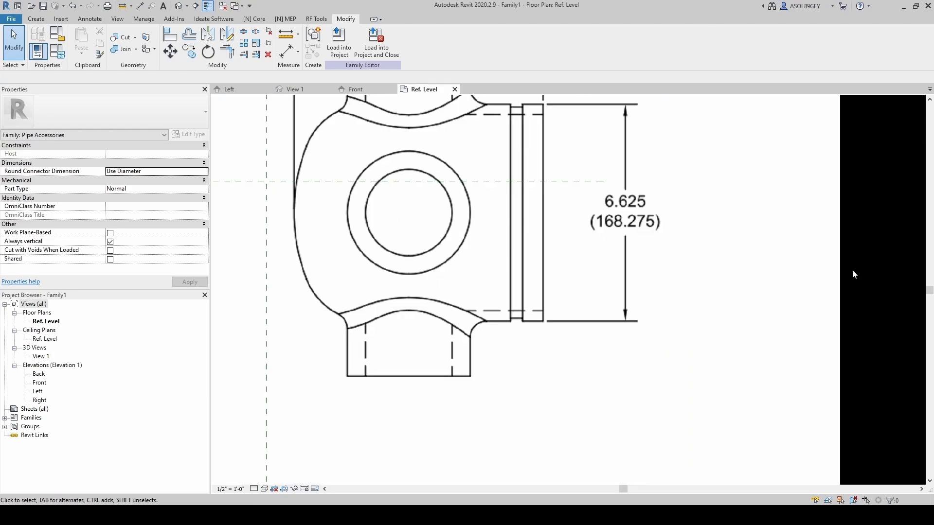
left_click(36, 18)
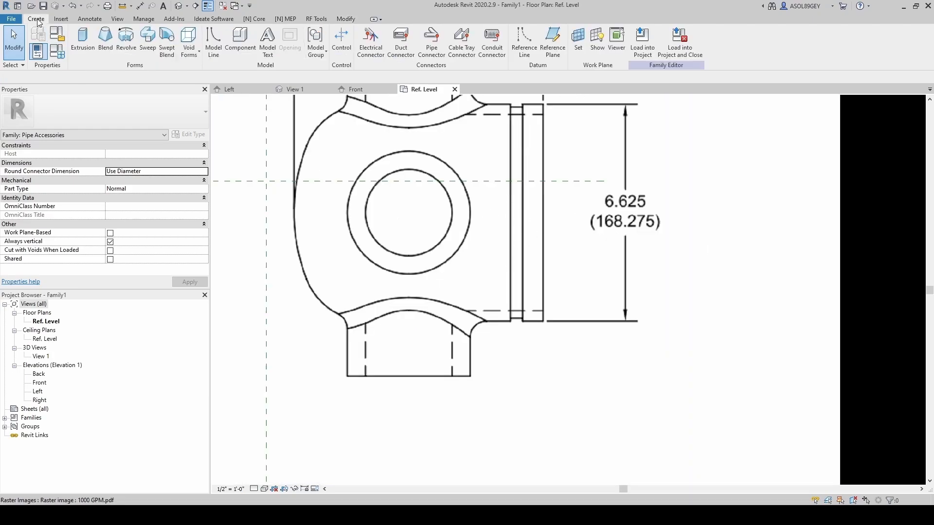
left_click(214, 40)
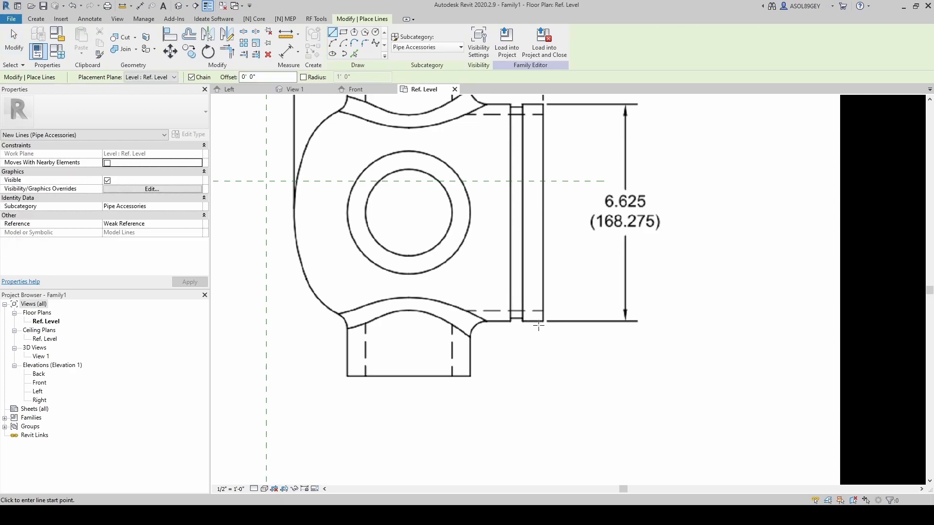
left_click(543, 322)
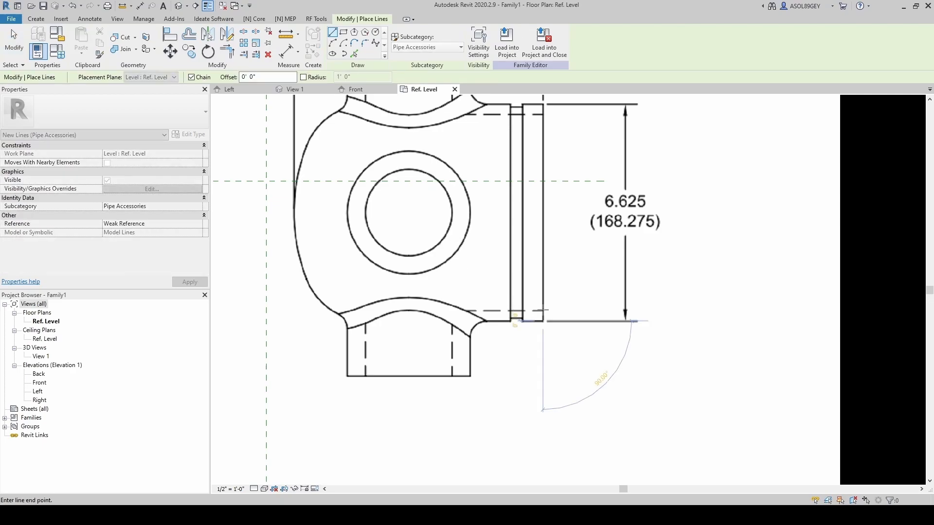
scroll(541, 323, "down", 2)
scroll(538, 325, "down", 3)
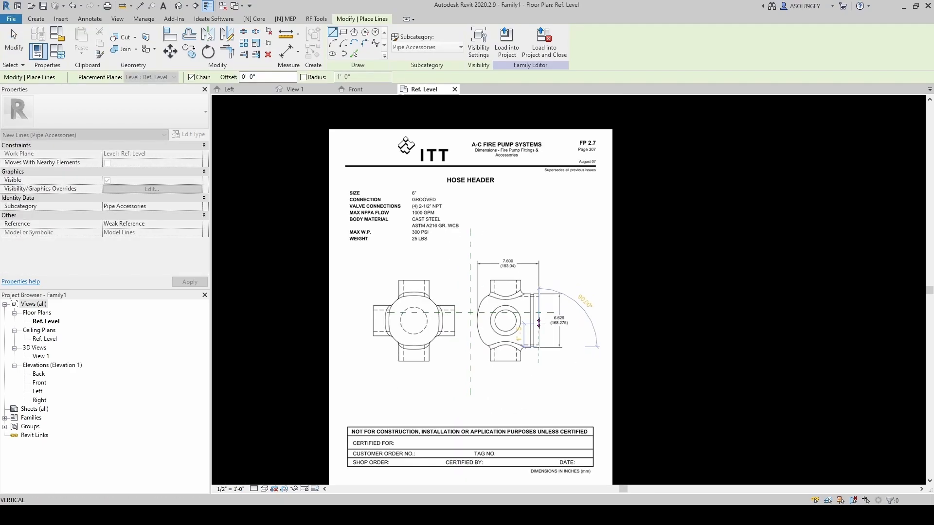
scroll(530, 181, "down", 1)
scroll(530, 181, "up", 2)
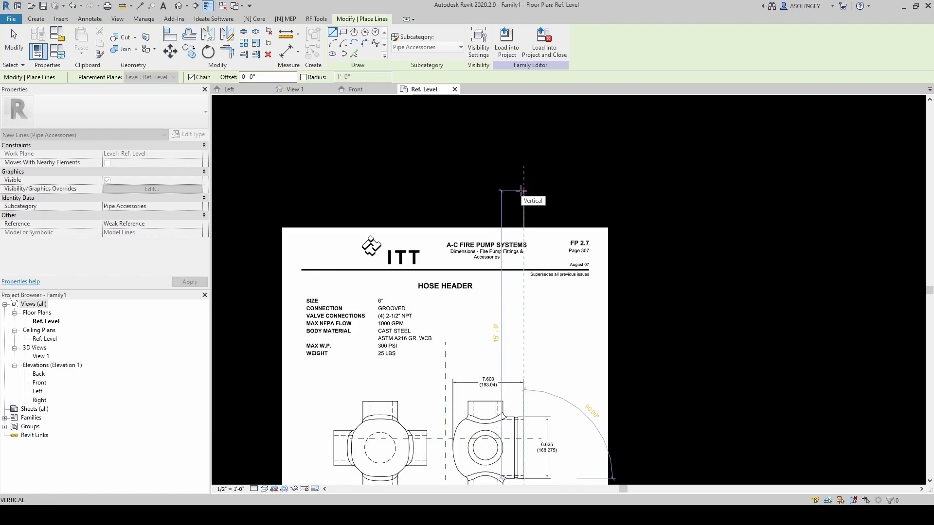
type("6.6")
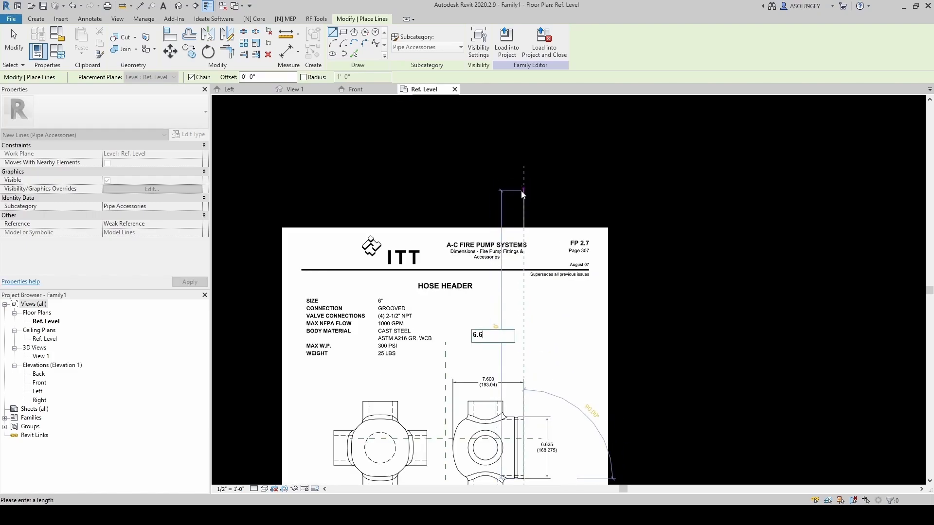
type("25")
key("Return")
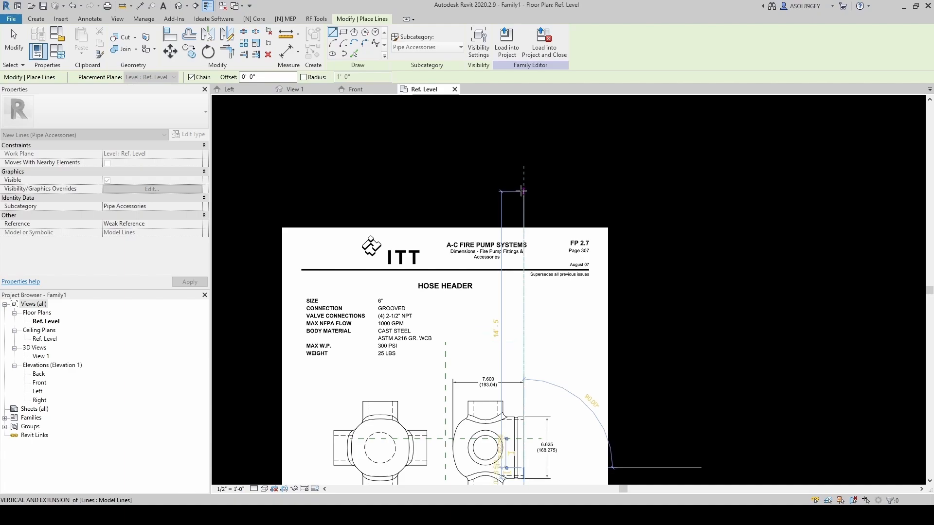
Continue with a horizontal model line about 8'-8" long from the upper end of the vertical line, and finish drawing.
scroll(636, 358, "down", 1)
middle_click_drag(638, 362, 620, 261)
scroll(624, 267, "up", 2)
left_click(677, 374)
key("Escape")
key("Escape")
Scale the 1000 GPM.pdf image graphically from the grooved end's lower corner, matching its 6.625 height to the vertical model line.
scroll(481, 384, "up", 3)
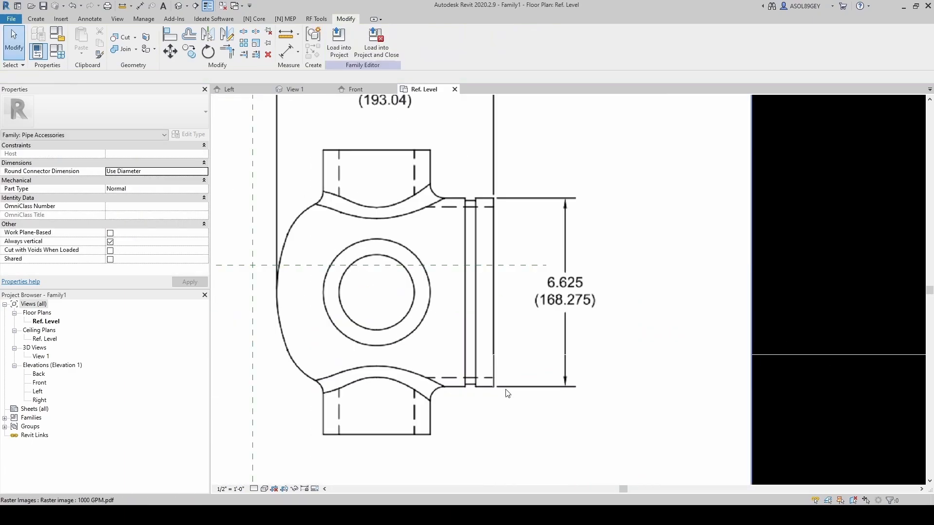
scroll(512, 384, "down", 2)
left_click(631, 408)
scroll(539, 380, "up", 2)
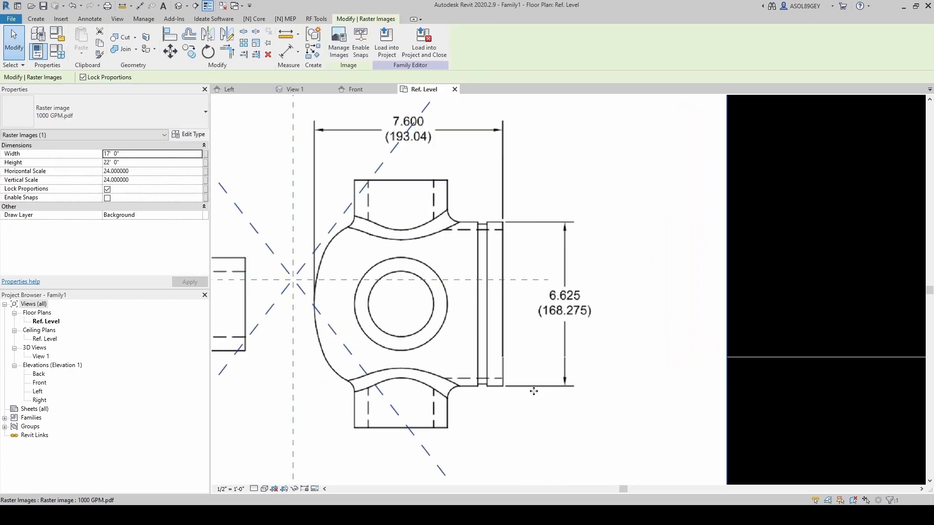
left_click(257, 44)
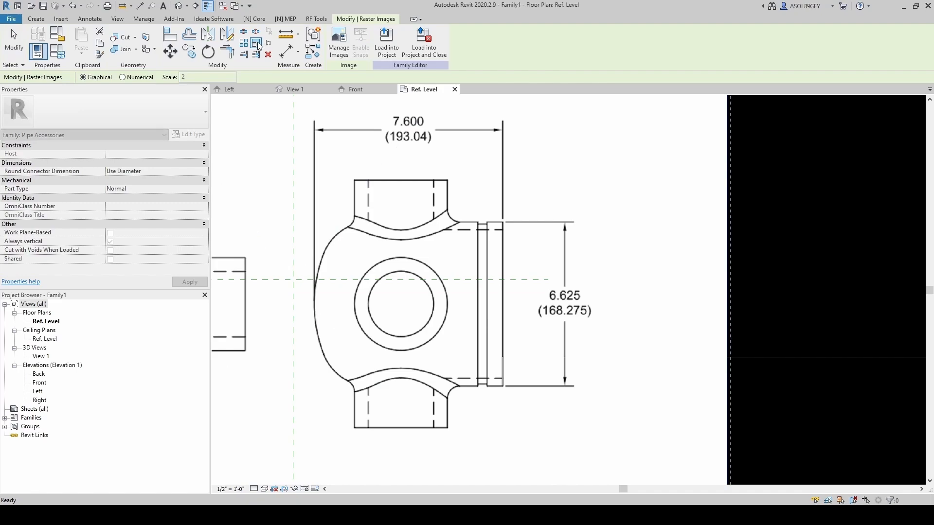
left_click(503, 386)
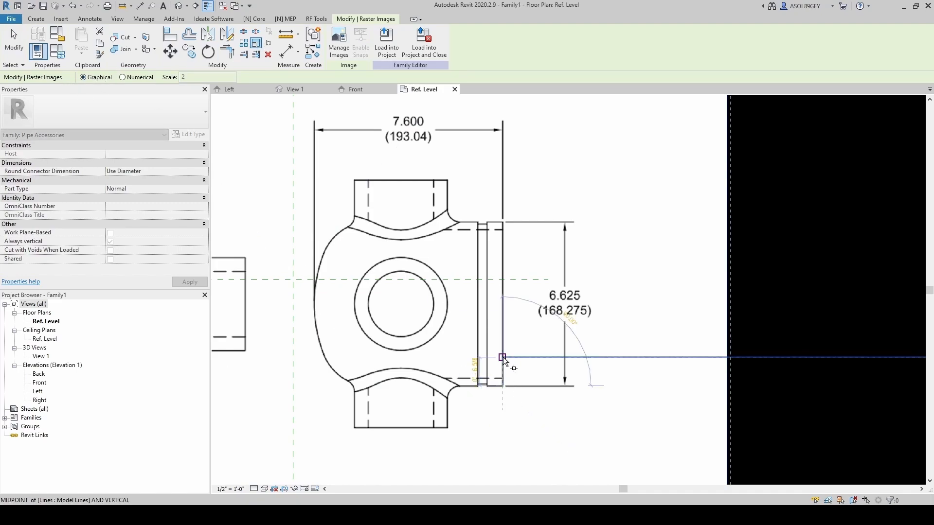
scroll(503, 221, "up", 2)
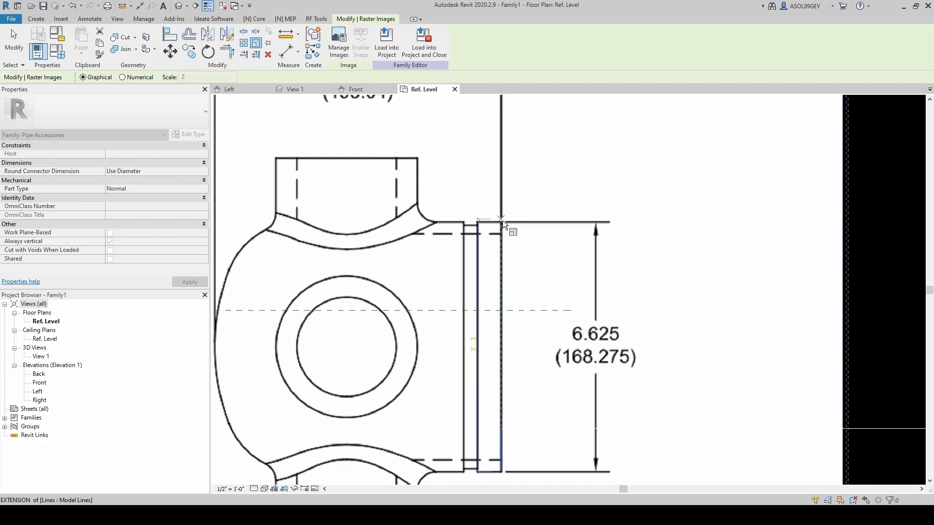
left_click(502, 223)
left_click(501, 427)
key("Escape")
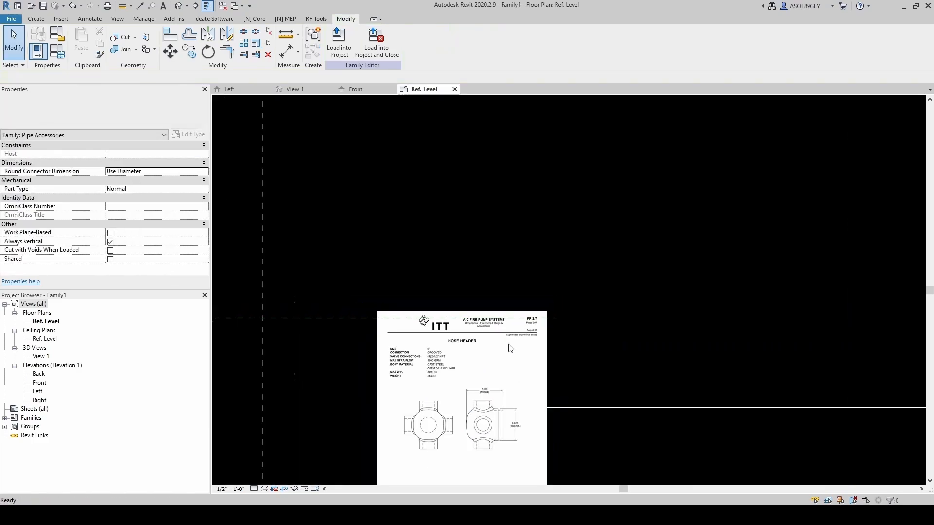
Delete the 8'-8" horizontal model line that extends past the PDF sheet.
scroll(506, 311, "down", 1)
left_click(581, 385)
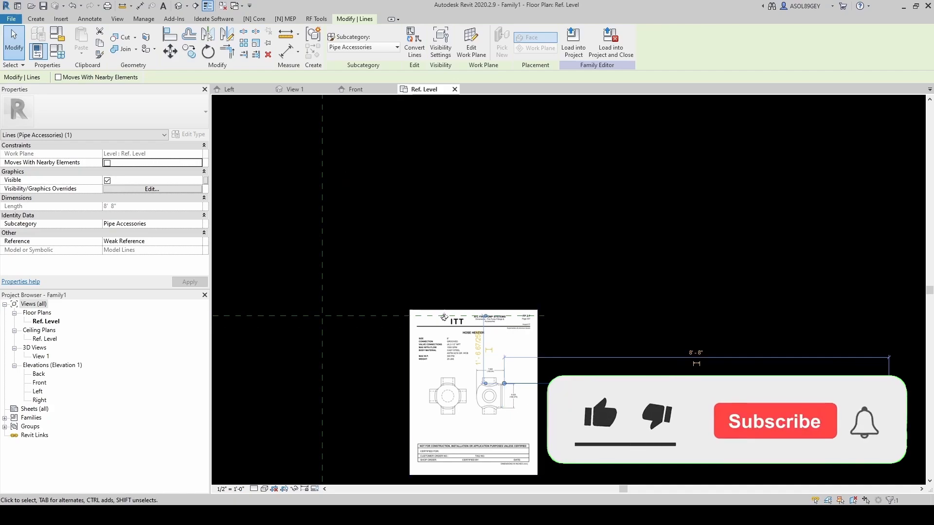
key("Escape")
Move the 1000 GPM.pdf image so the midpoint of the side view's grooved end sits on the intersection of the two centre reference planes.
scroll(535, 392, "up", 3)
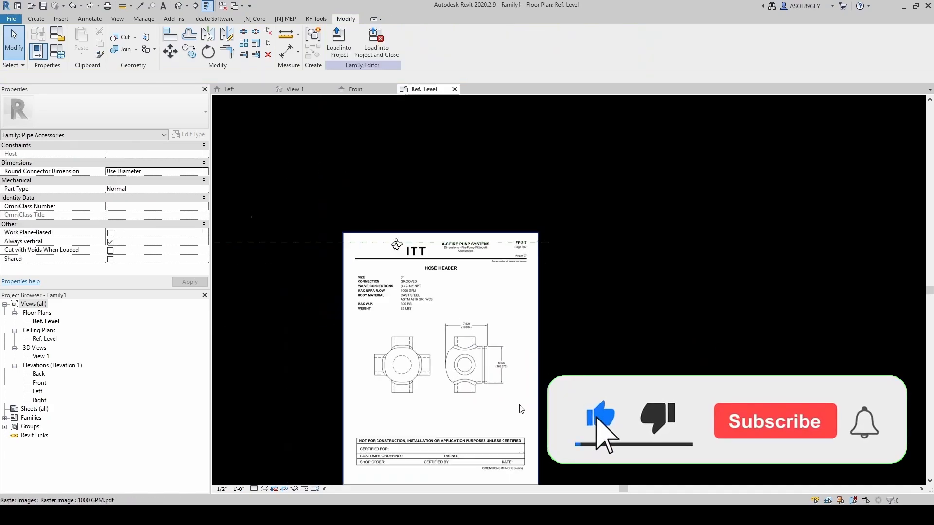
left_click(541, 392)
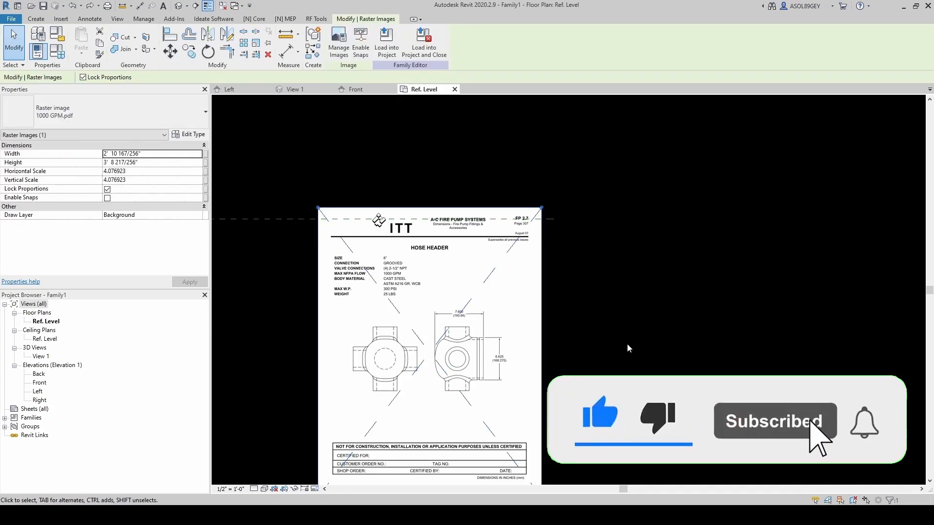
left_click(170, 51)
scroll(445, 353, "up", 2)
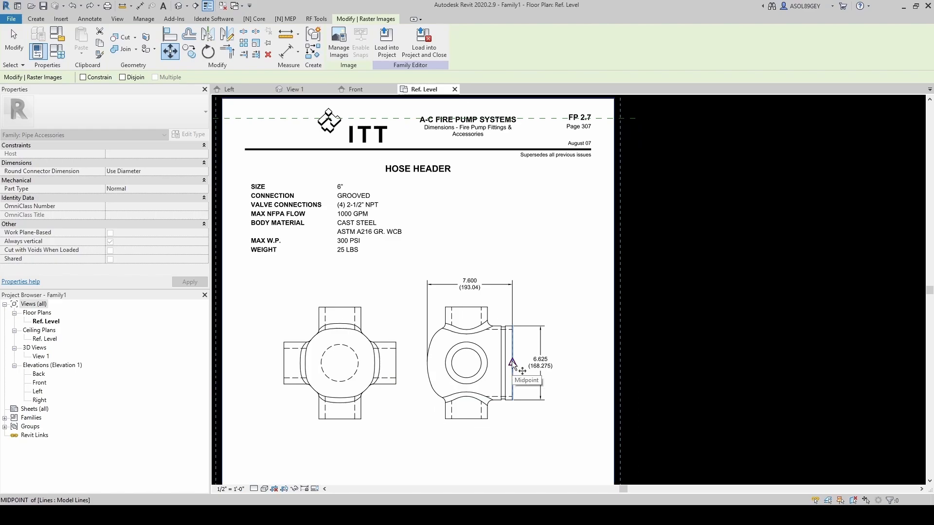
left_click(513, 364)
scroll(576, 394, "down", 3)
scroll(334, 279, "up", 1)
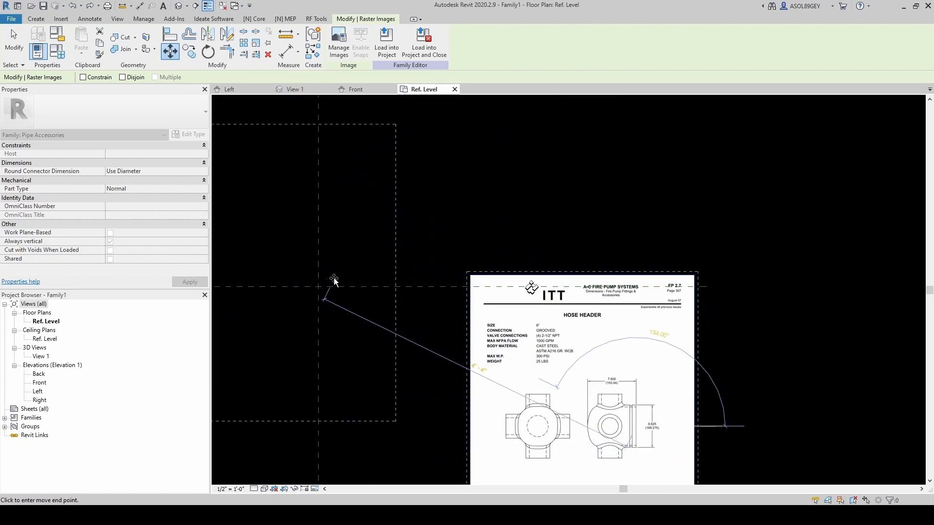
left_click(316, 287)
scroll(316, 287, "up", 2)
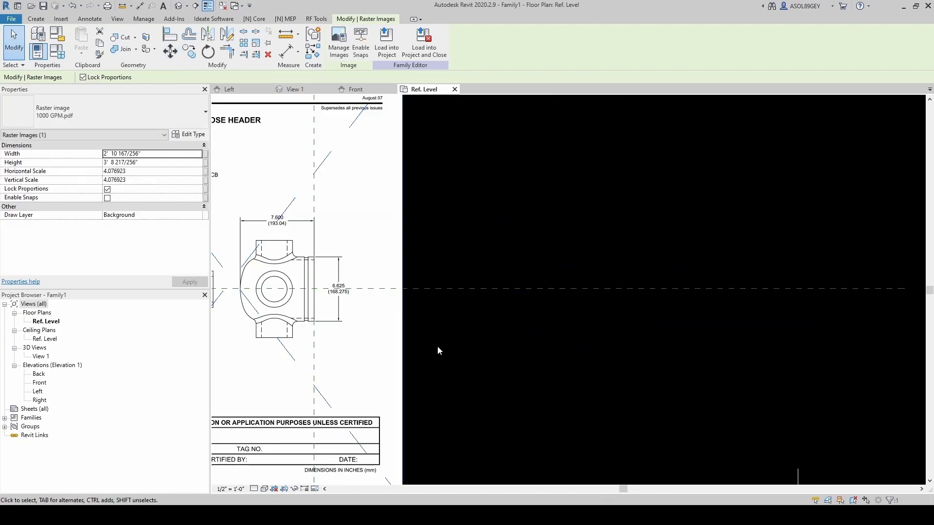
Delete the leftover 6 5/8-inch vertical model line beside the sheet.
scroll(436, 346, "down", 3)
left_click(535, 369)
left_click_drag(534, 369, 593, 430)
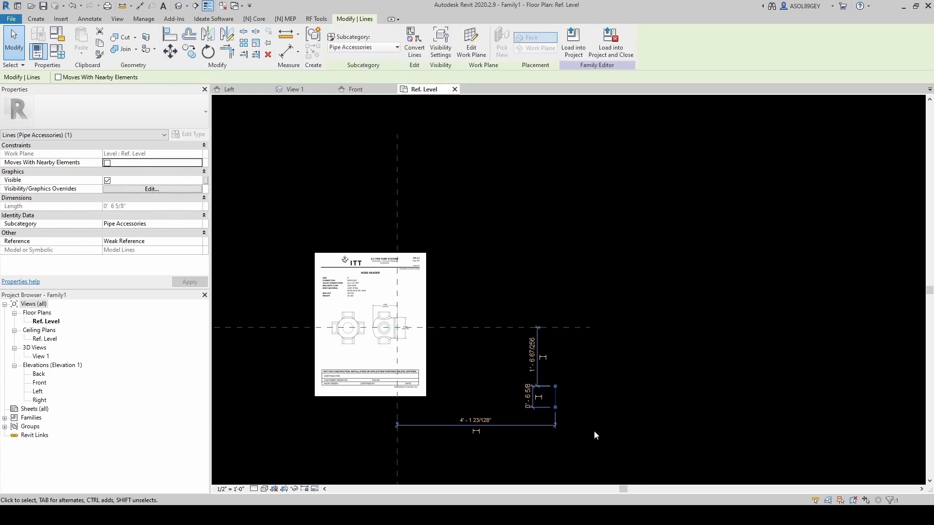
left_click(594, 430)
Draw a horizontal model line about 6 inches long from the grooved end's upper outer corner toward the rounded end of the body.
scroll(582, 344, "up", 5)
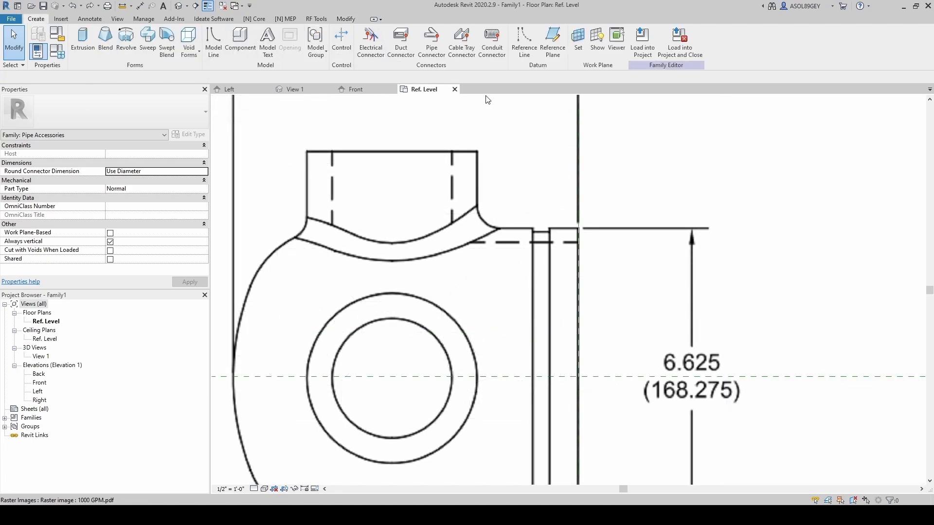
left_click(213, 41)
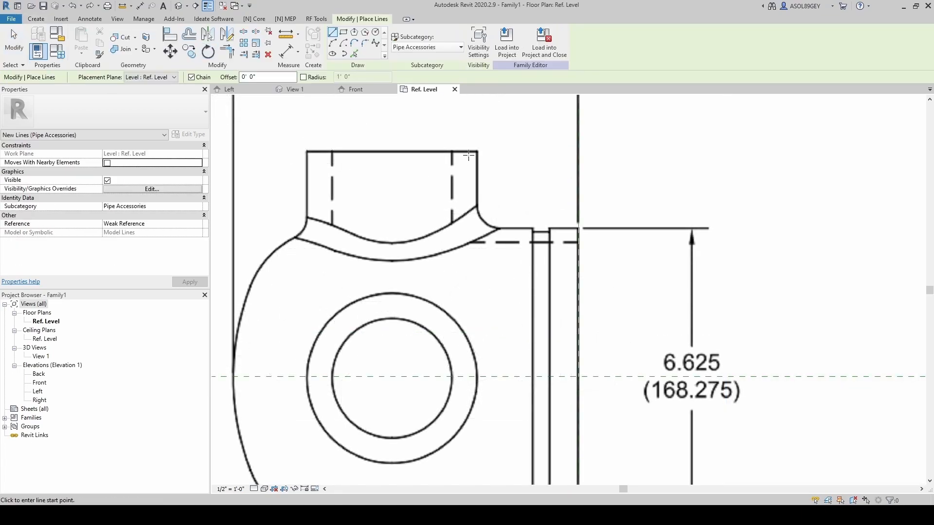
left_click(578, 228)
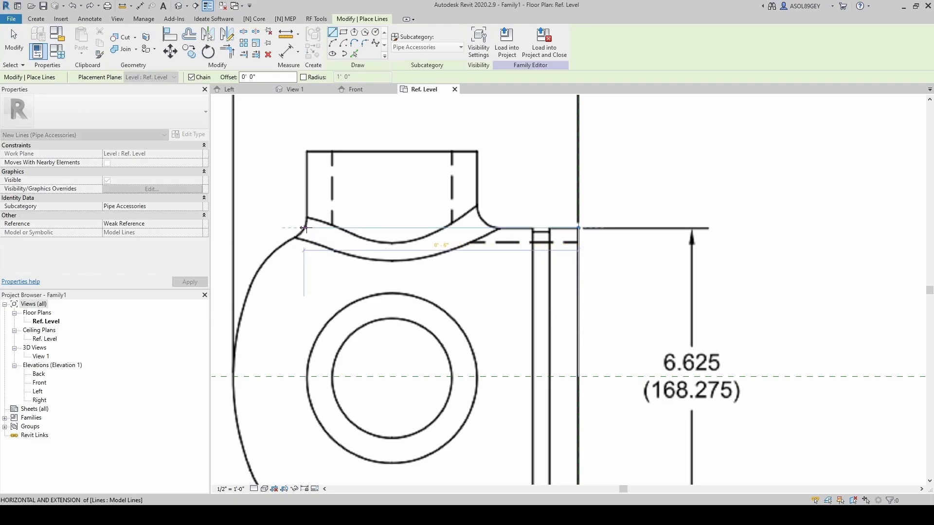
left_click(304, 228)
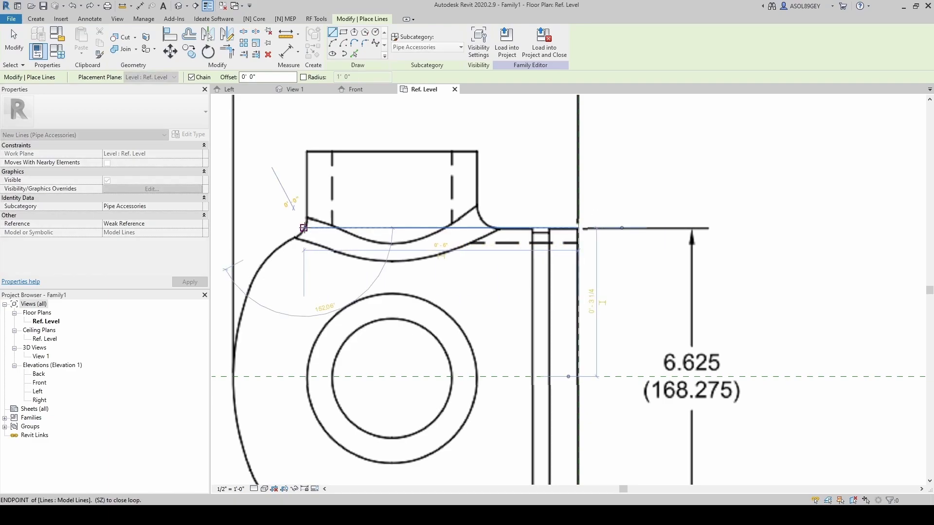
Trace the body's rounded end with a spline from the horizontal line's end down to the Center (Front/Back) reference plane, and finish drawing.
left_click(376, 44)
scroll(306, 239, "up", 4)
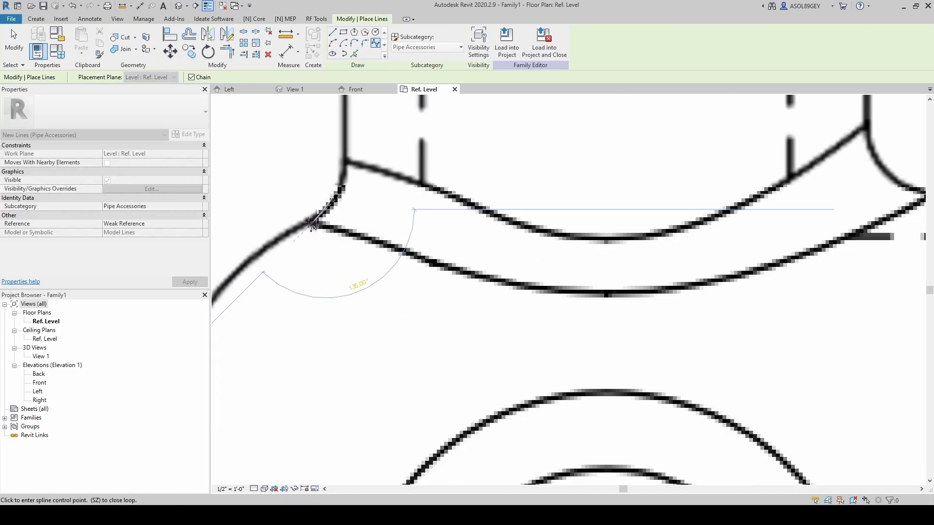
scroll(275, 252, "down", 3)
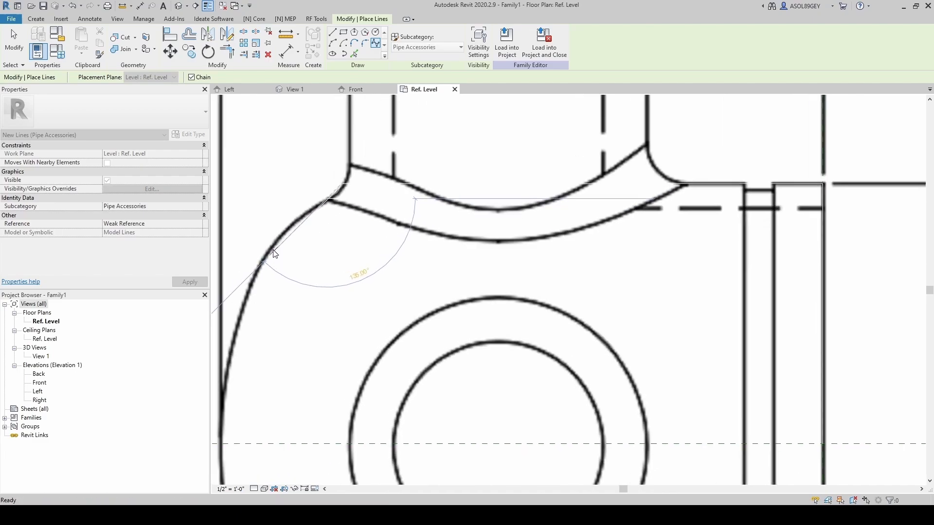
scroll(275, 253, "up", 1)
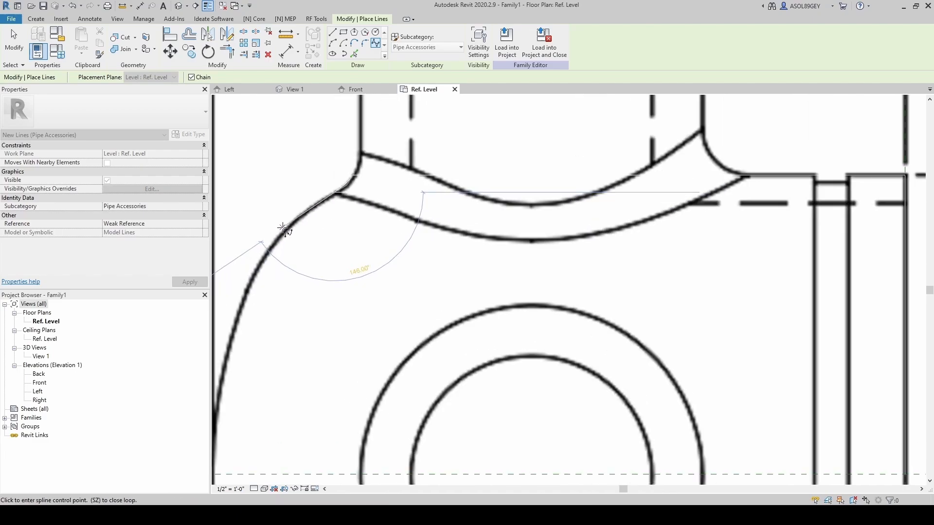
left_click(262, 263)
scroll(254, 276, "down", 1)
middle_click_drag(252, 319, 302, 252)
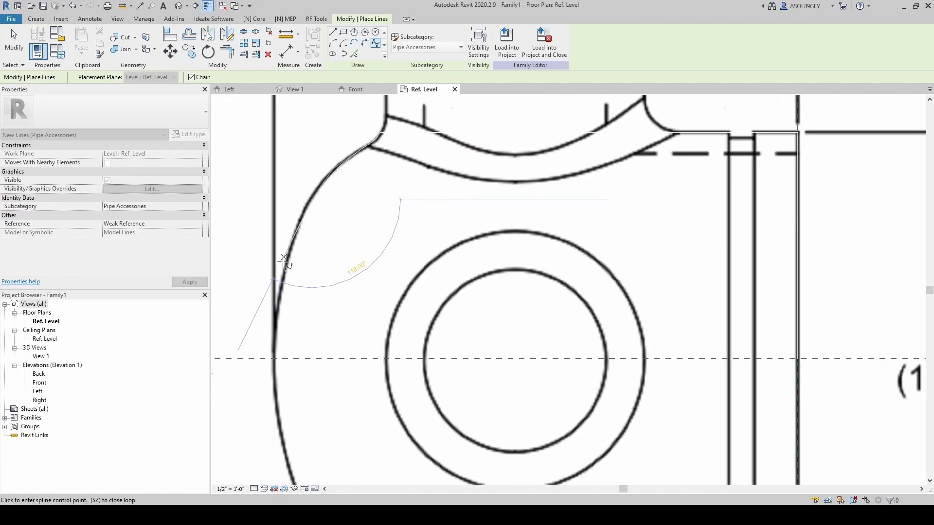
scroll(286, 261, "up", 1)
left_click(283, 274)
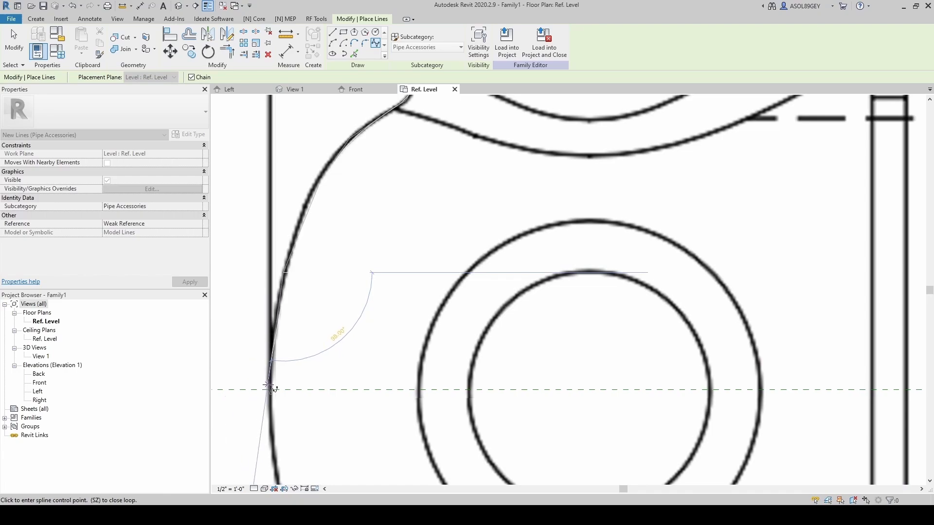
left_click(273, 328)
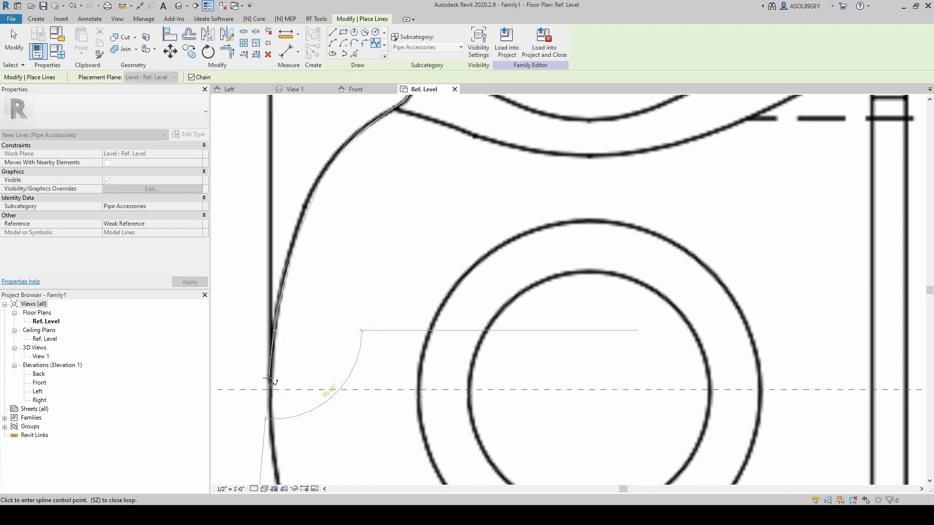
scroll(273, 389, "up", 1)
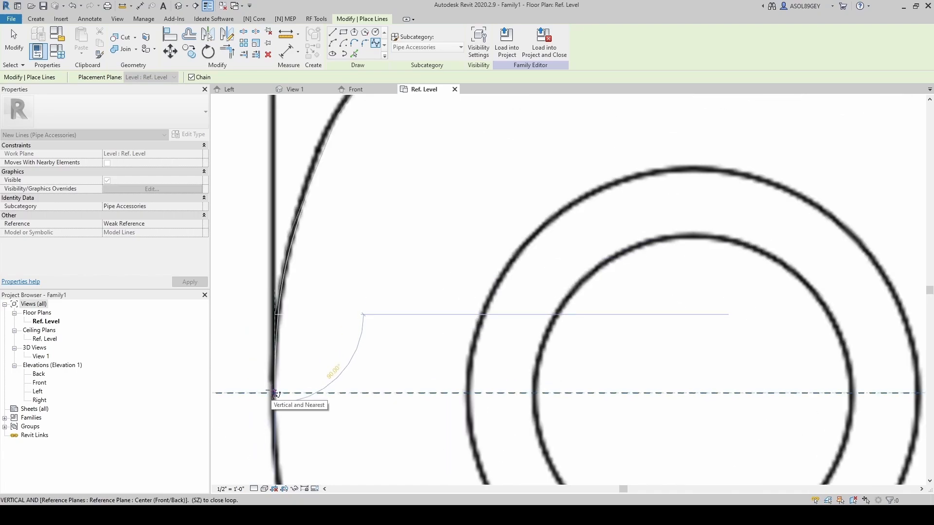
left_click(274, 393)
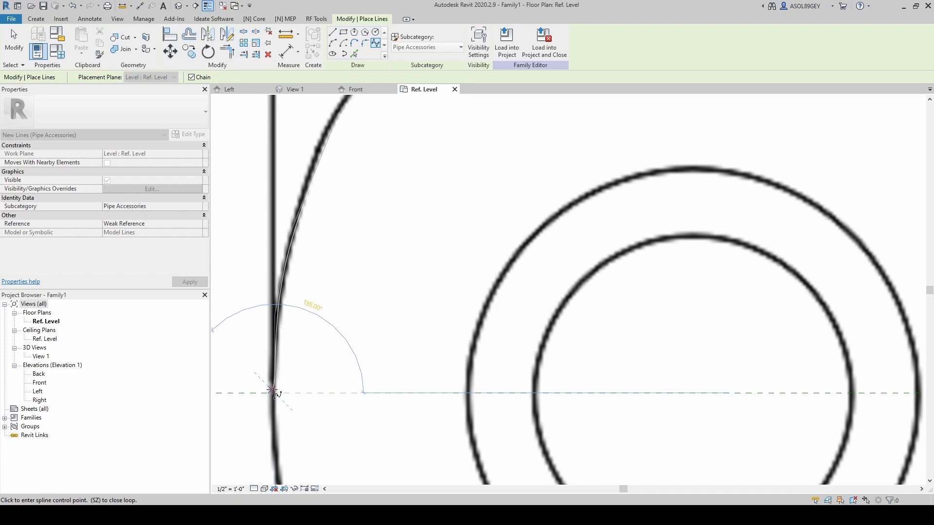
key("Escape")
key("Escape")
key("Escape")
scroll(312, 334, "down", 4)
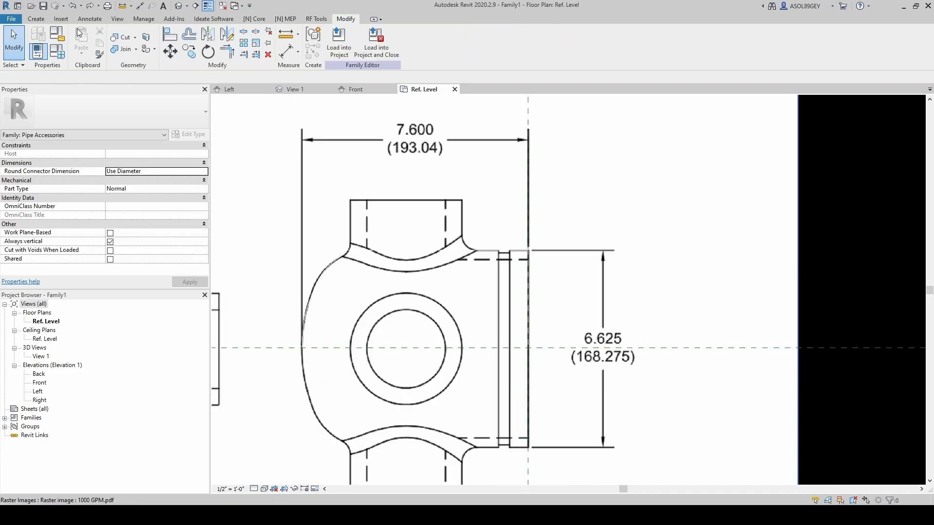
Draw a short vertical reference line along the grooved end, starting at the intersection of the centre reference planes.
left_click(37, 19)
left_click(521, 42)
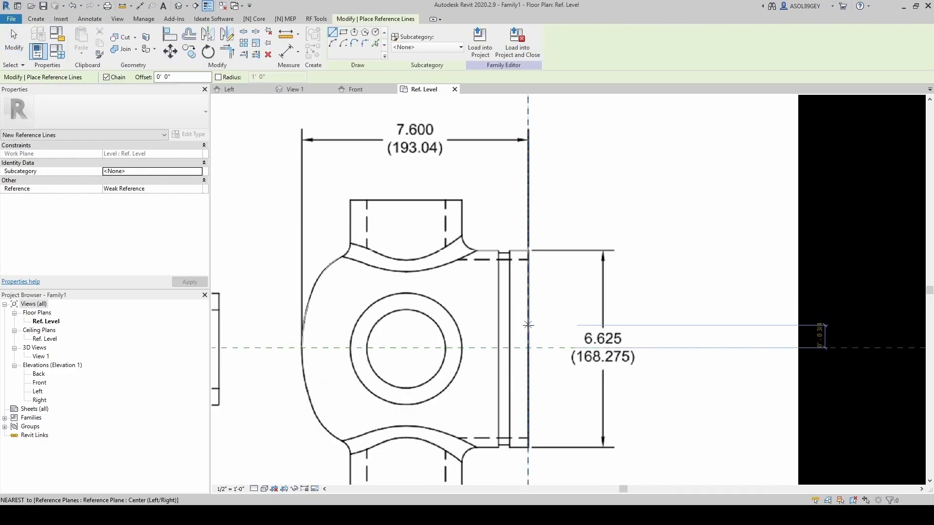
left_click(528, 348)
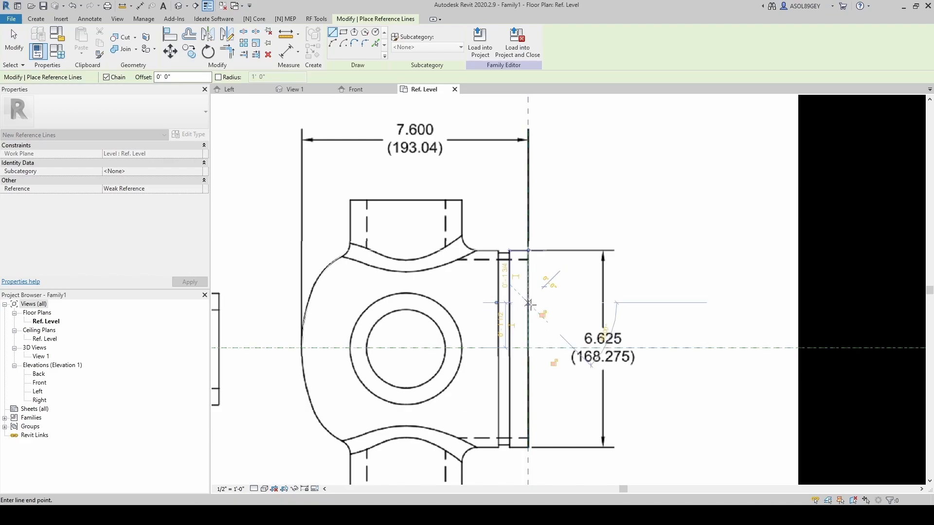
key("Escape")
key("Escape")
Trim/Extend the vertical reference line to a corner with the horizontal model line along the body's upper edge.
key("t")
key("r")
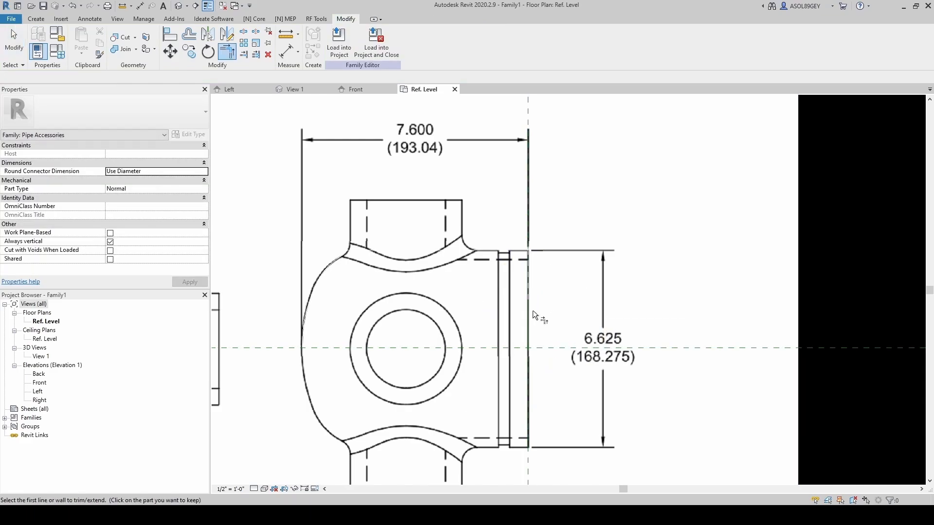
left_click(530, 308)
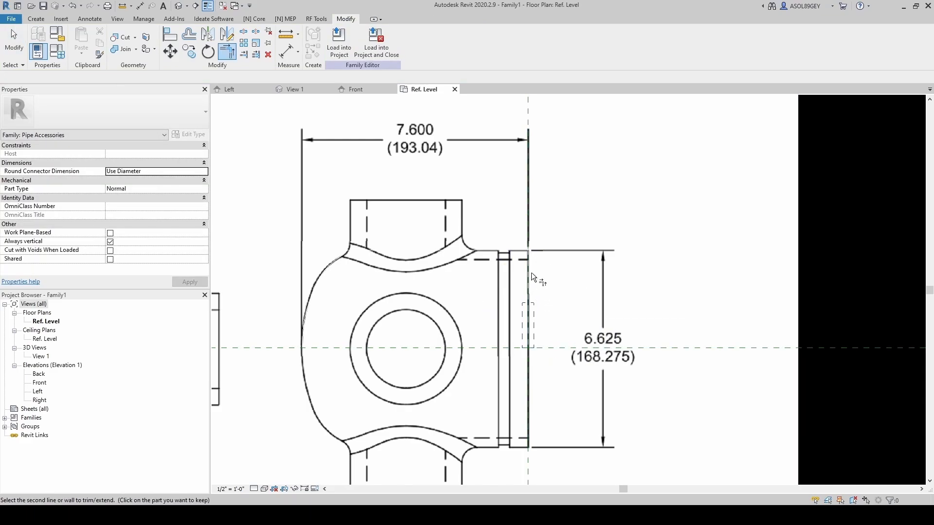
left_click(518, 249)
key("Escape")
Create a reference plane by picking the horizontal model line along the body's upper edge.
scroll(528, 292, "down", 2)
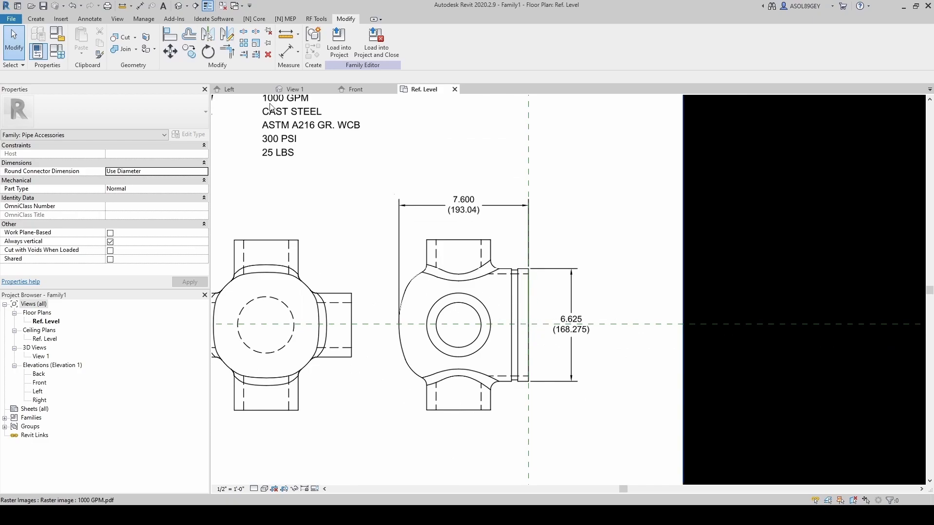
left_click(36, 18)
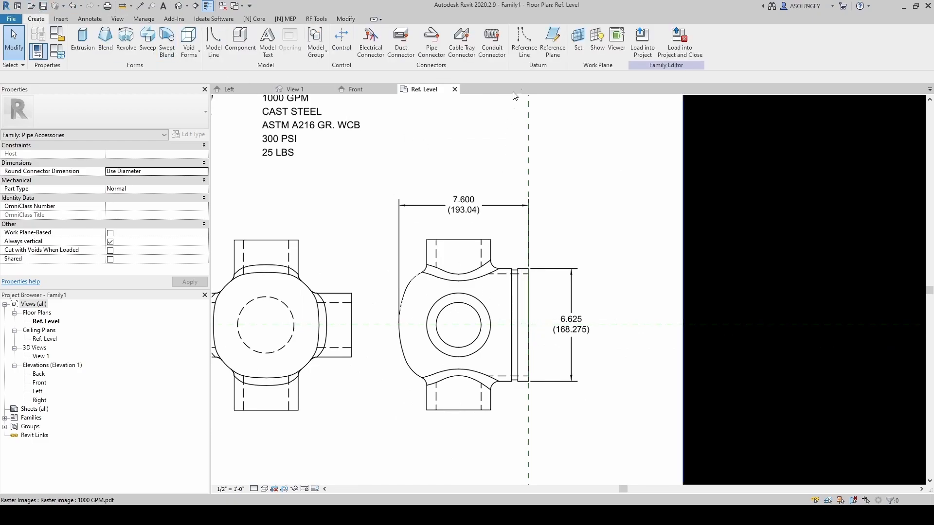
left_click(553, 40)
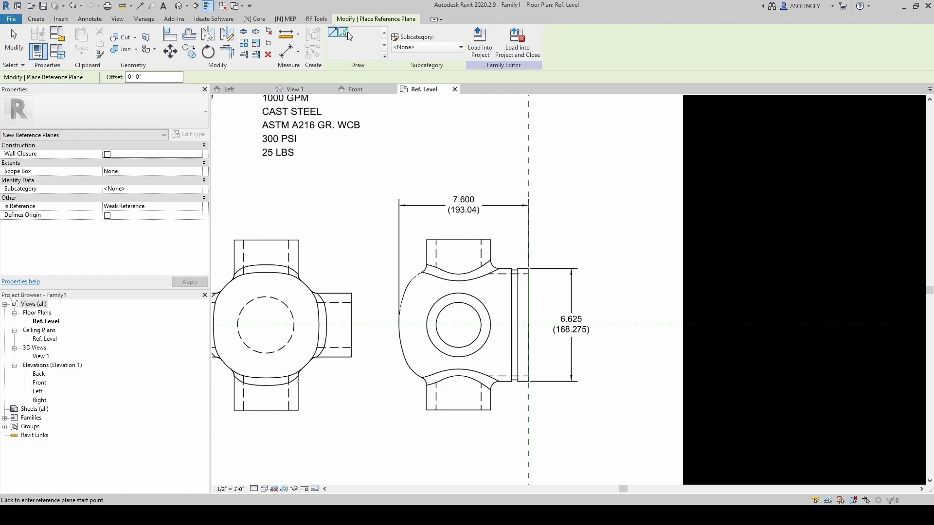
left_click(344, 33)
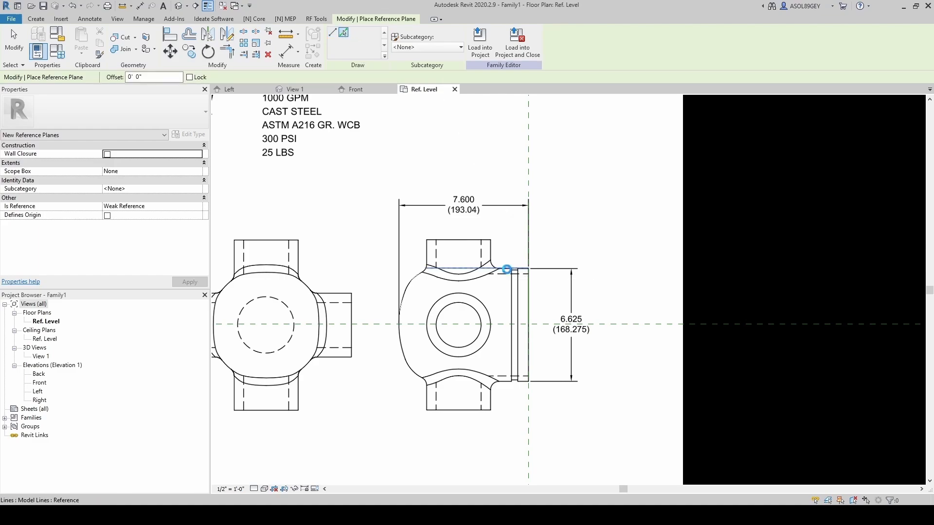
left_click(506, 269)
key("Escape")
key("Escape")
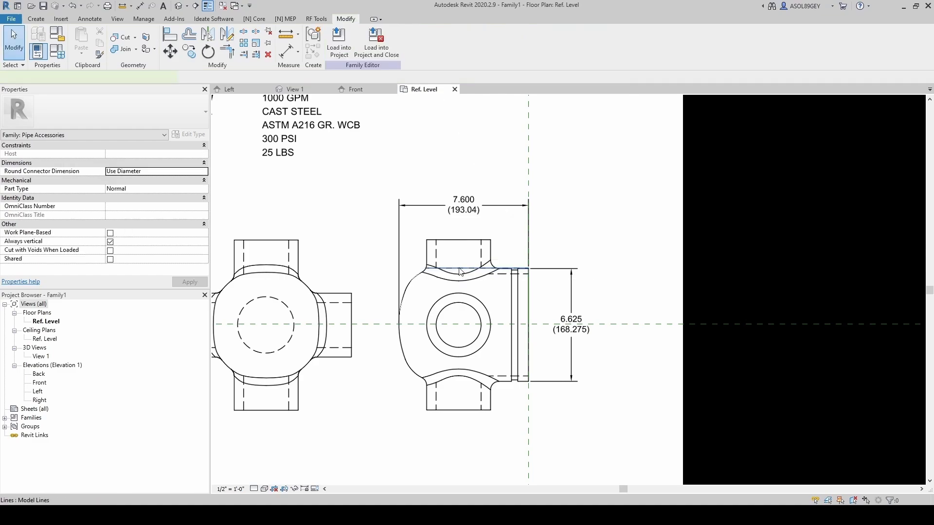
Mirror the upper-edge reference plane about the Center (Front/Back) reference plane to the body's lower edge.
left_click(459, 269)
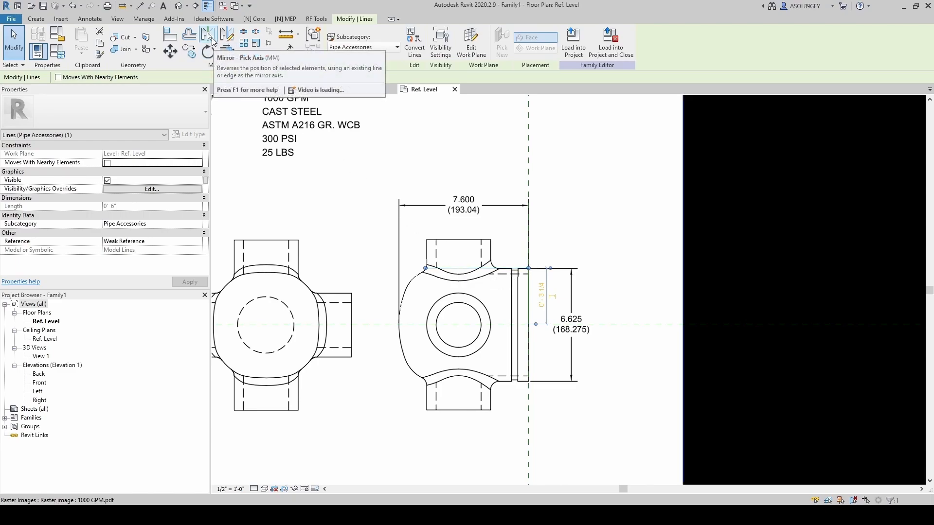
left_click(211, 39)
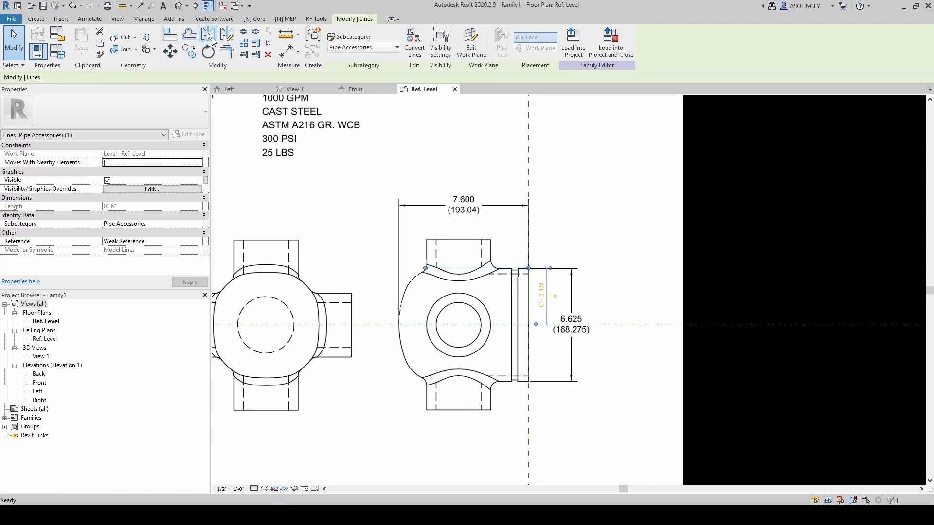
left_click(656, 322)
key("Escape")
Temporarily hide the 1000 GPM.pdf image in the Ref. Level view to leave only the traced half-profile and reference planes.
left_click(561, 369)
scroll(520, 328, "down", 5)
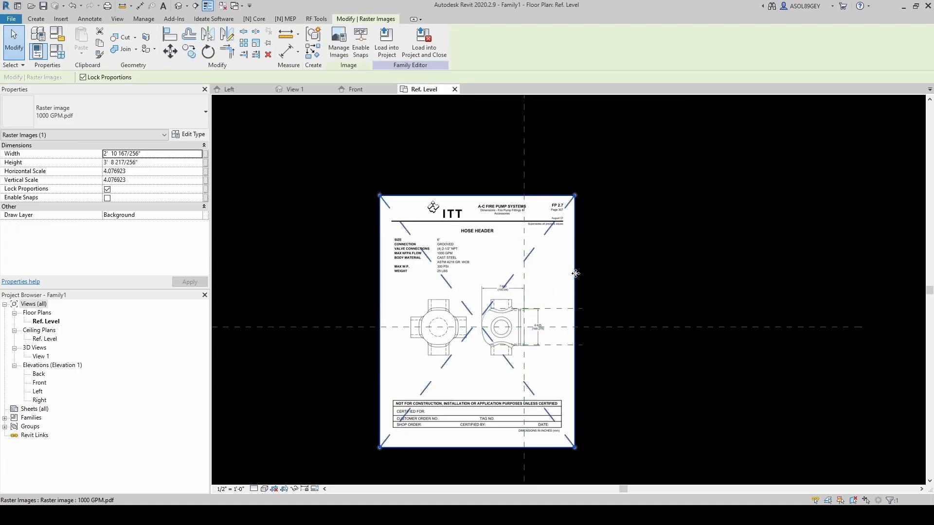
key("h")
key("h")
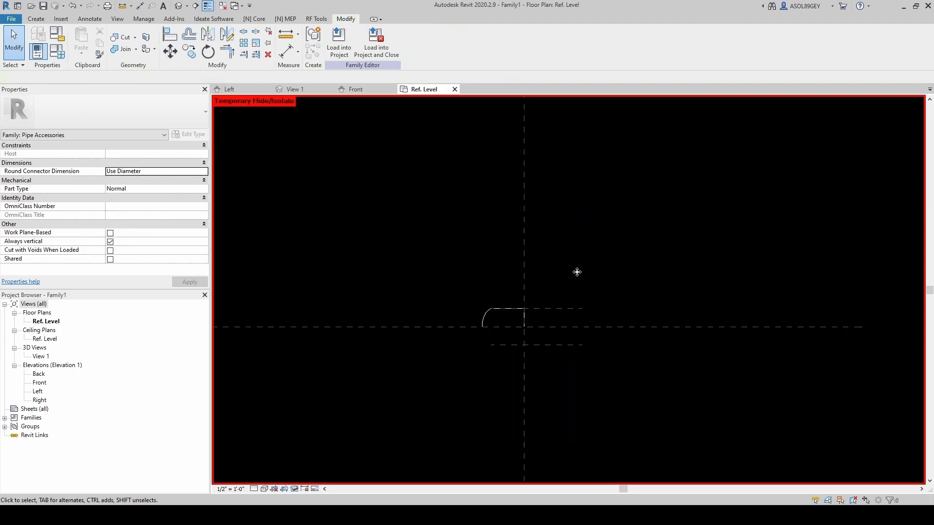
scroll(504, 299, "up", 5)
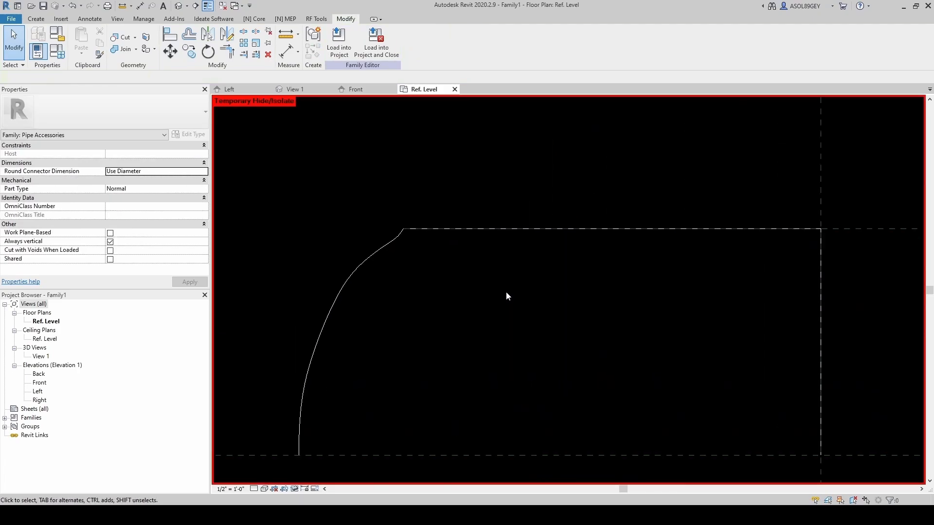
scroll(413, 250, "down", 2)
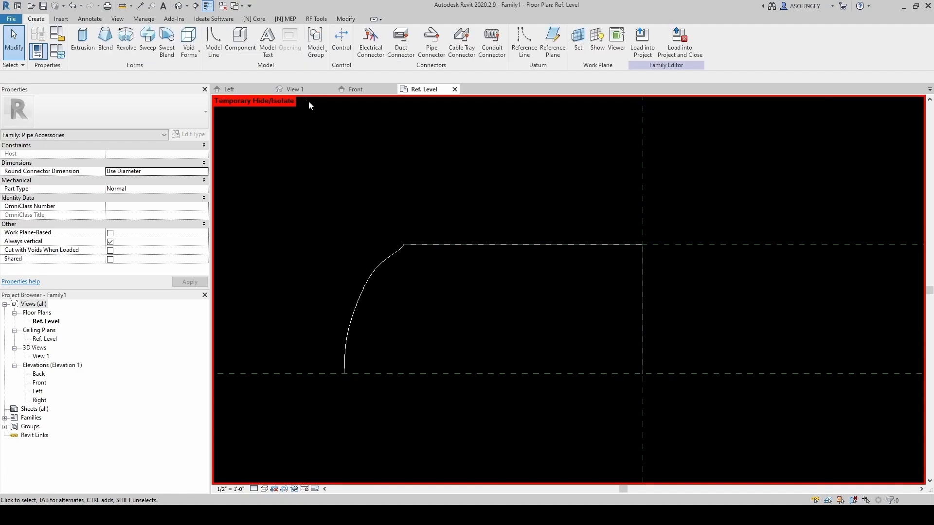
Create a model line by picking the Center (Front/Back) reference plane along the body's centreline.
left_click(213, 42)
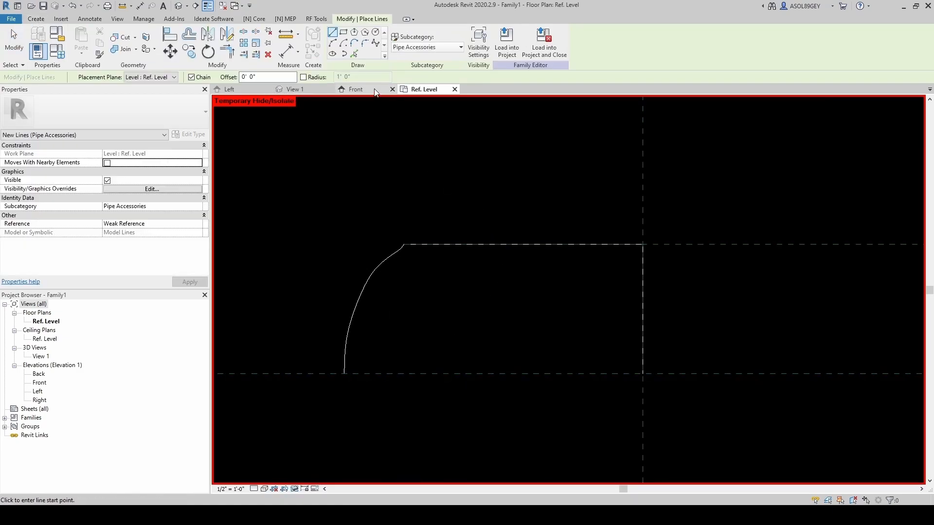
left_click(357, 53)
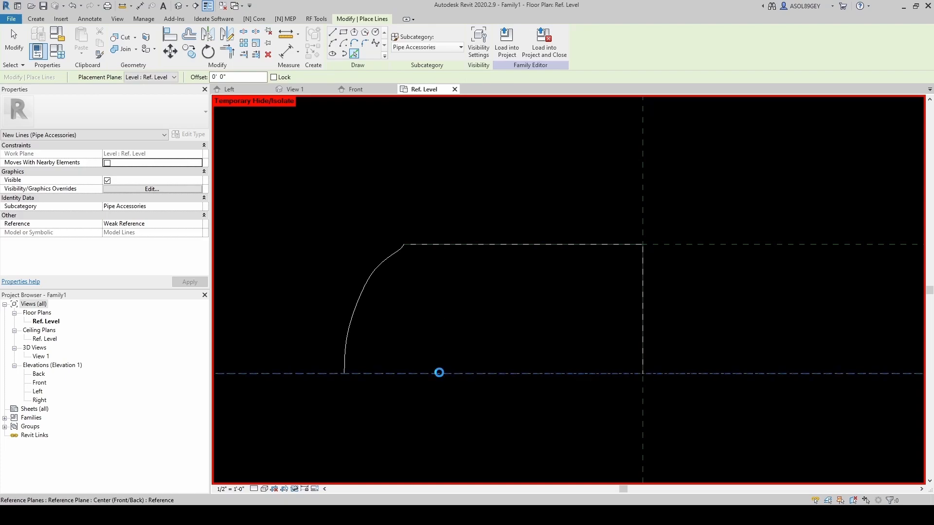
key("Escape")
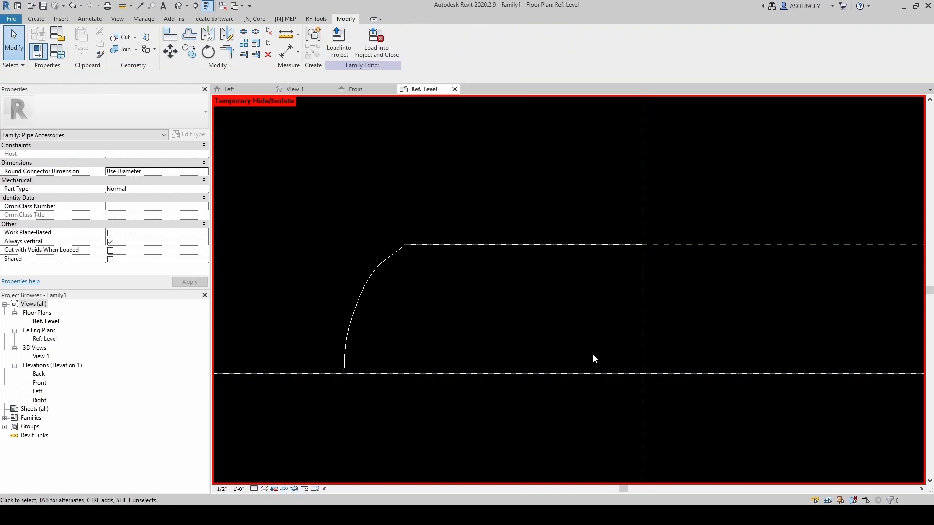
Trim/Extend the centreline model line to a corner with the vertical model line at the body's grooved end.
key("t")
key("r")
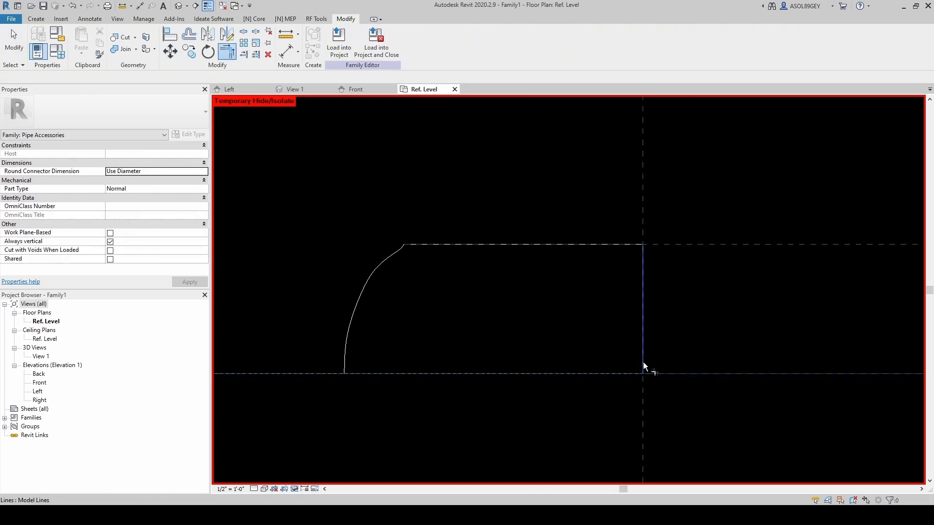
left_click(643, 363)
key("Escape")
Shorten the centreline model line so its free end meets the lower endpoint of the traced end curve.
scroll(413, 374, "down", 2)
left_click(413, 374)
scroll(436, 381, "down", 4)
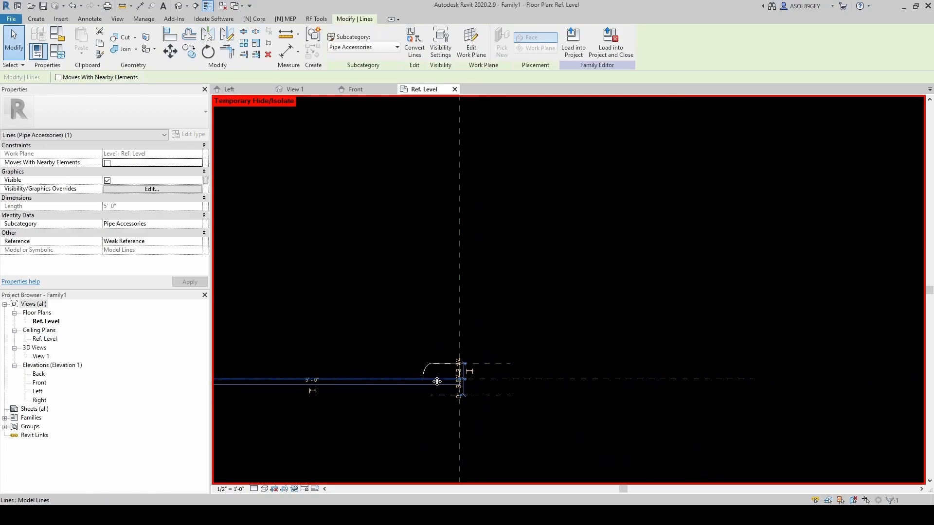
scroll(436, 380, "down", 3)
scroll(275, 385, "up", 4)
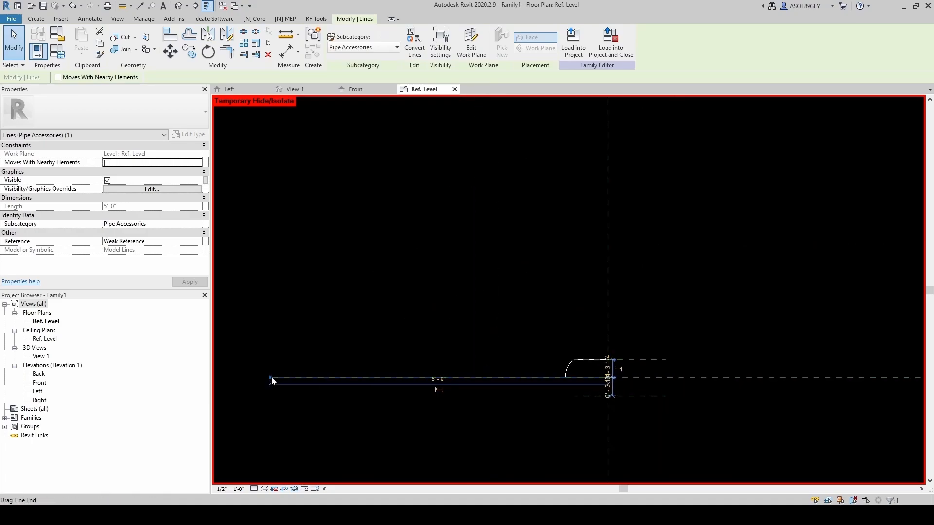
left_click_drag(271, 378, 565, 377)
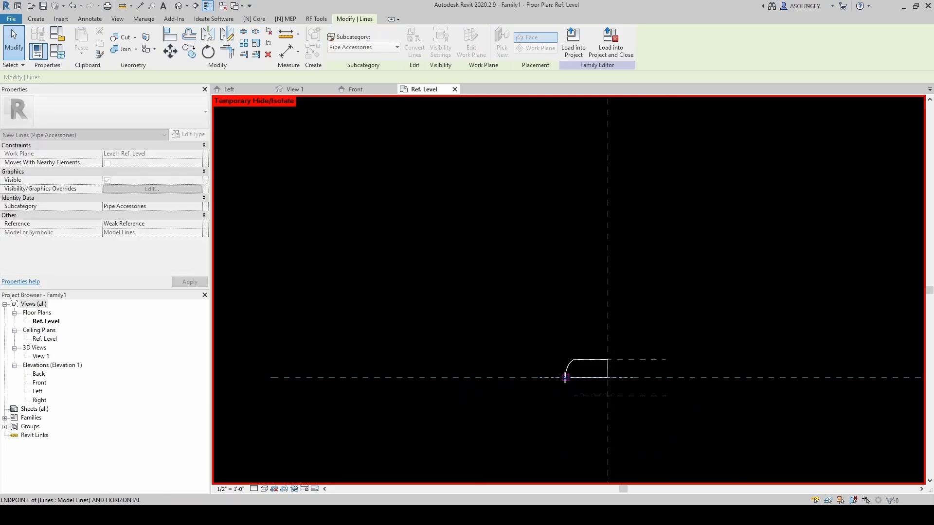
scroll(578, 384, "up", 6)
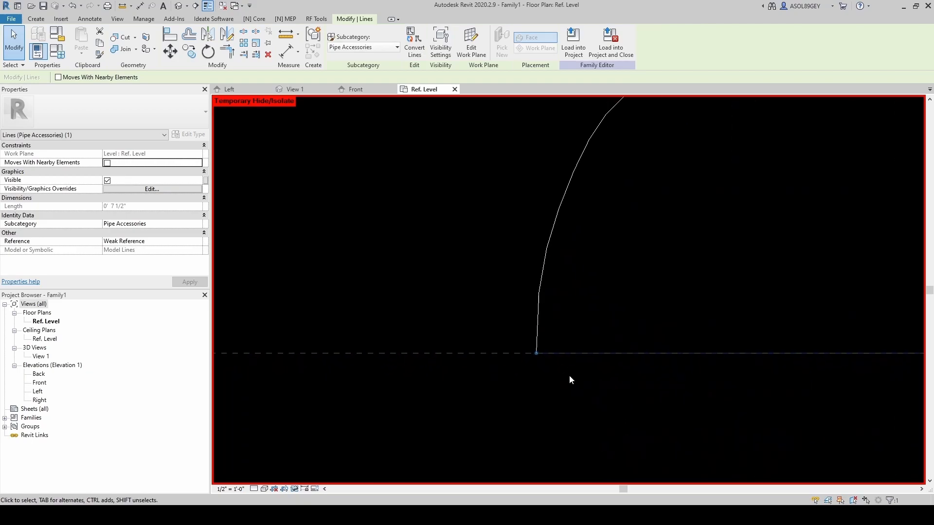
left_click(569, 375)
Reveal the 1000 GPM.pdf image to review the sheet around the traced body, and temporarily hide the image again.
middle_click_drag(596, 355, 387, 395)
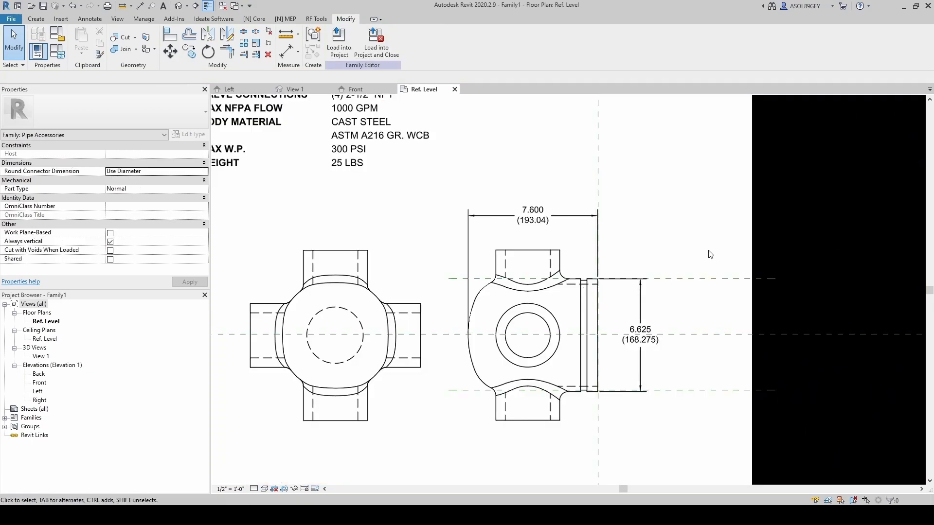
scroll(577, 258, "down", 5)
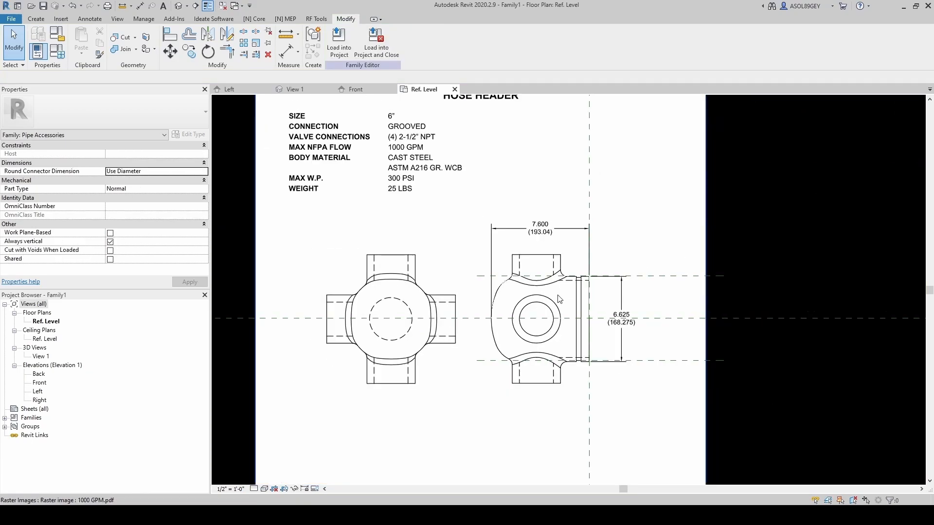
left_click(654, 387)
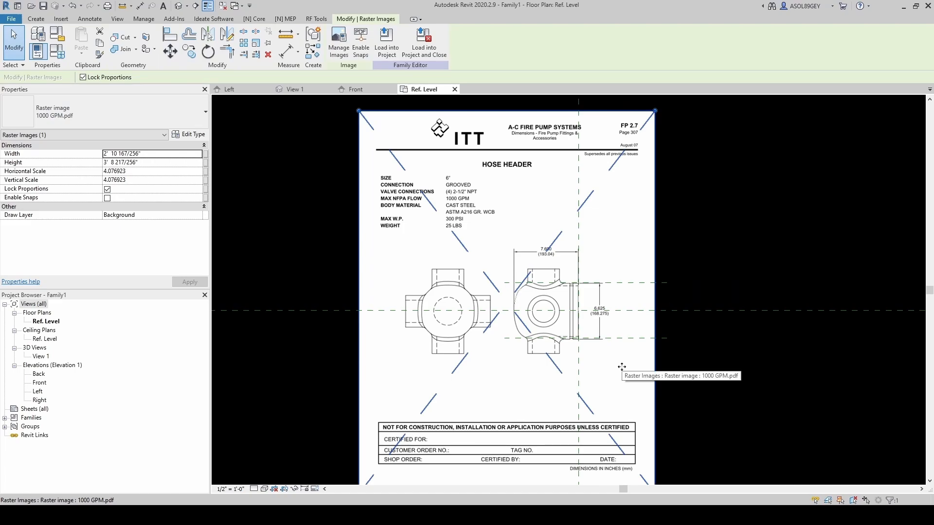
key("h")
key("h")
scroll(540, 311, "up", 7)
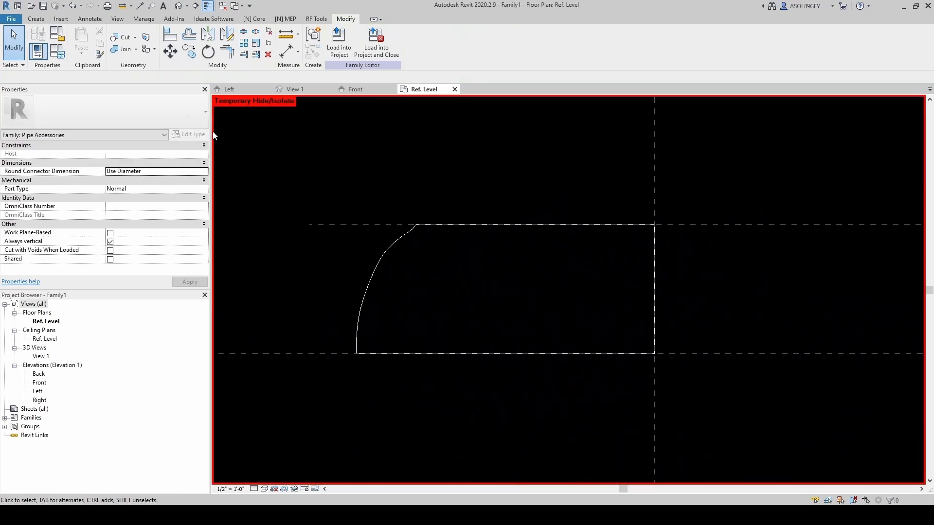
Start a Revolve and pick the vertical line, upper edge, end curve and centreline as its closed boundary.
left_click(37, 20)
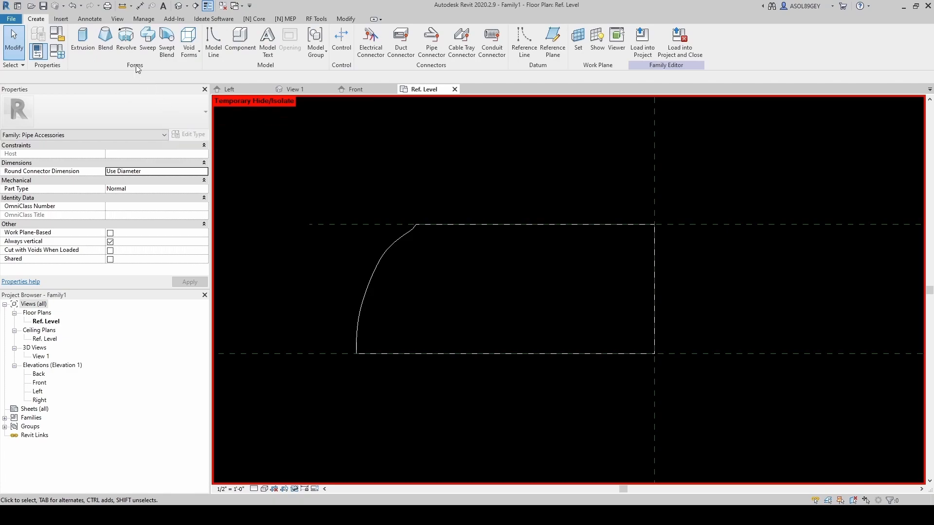
left_click(129, 49)
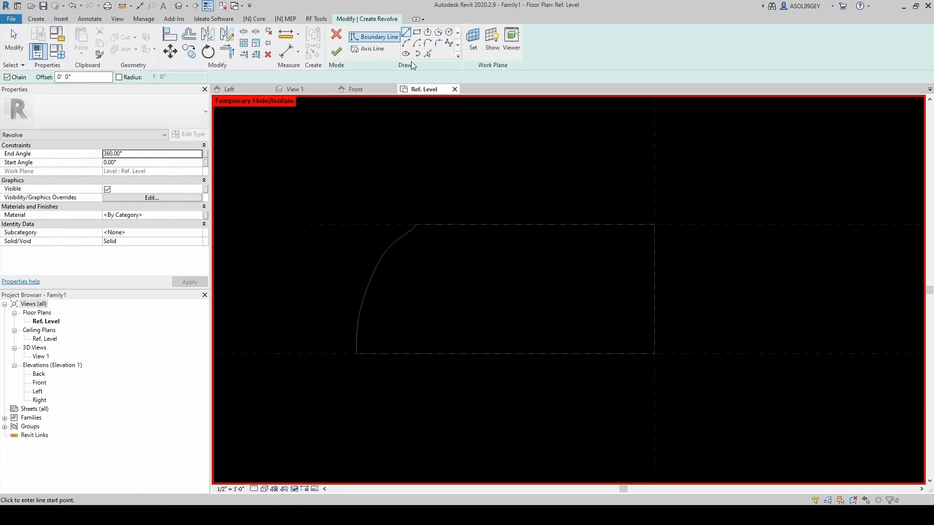
left_click(428, 53)
left_click(655, 280)
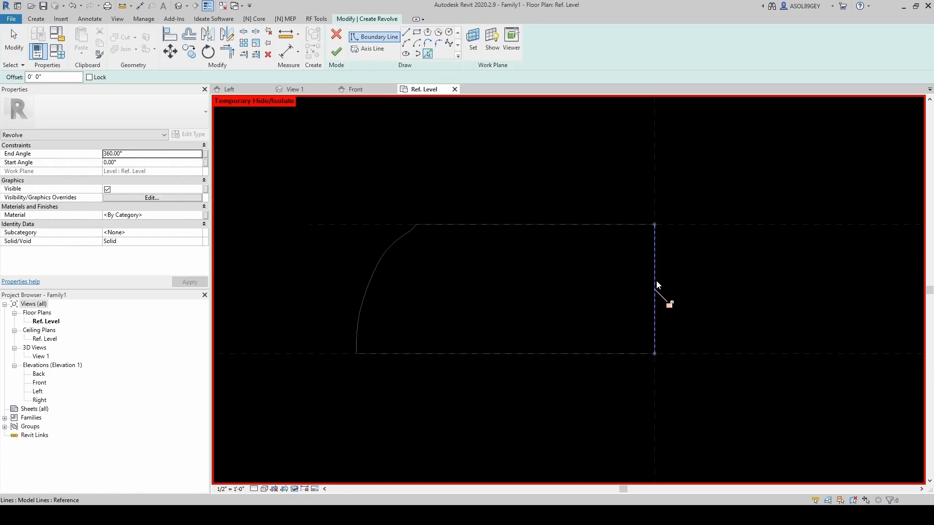
left_click(586, 224)
left_click(381, 260)
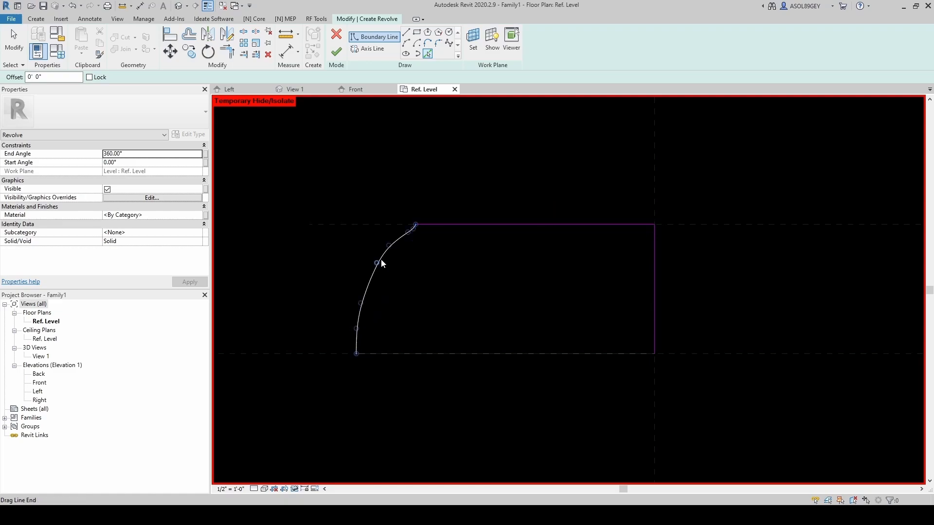
left_click(457, 354)
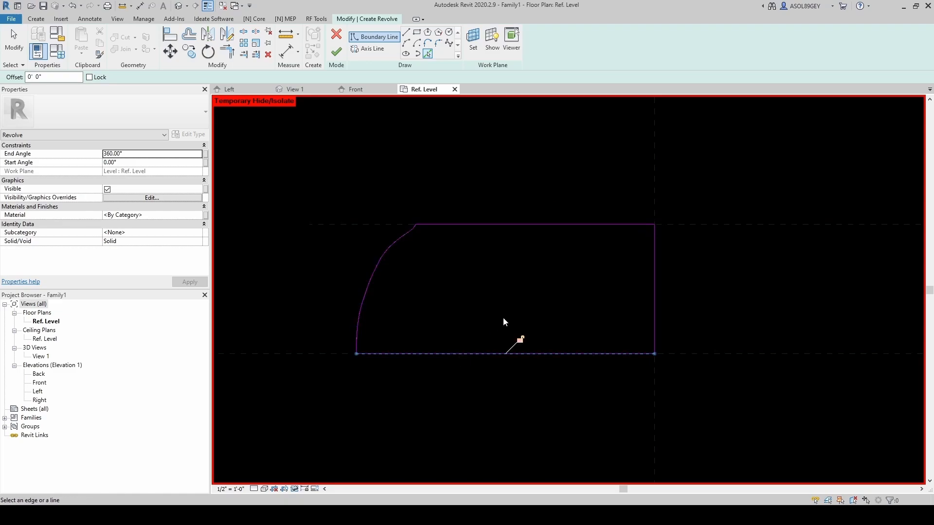
Pick the profile's centreline as the axis of rotation and finish the 360° solid revolve of the body.
key("l")
key("i")
left_click(373, 52)
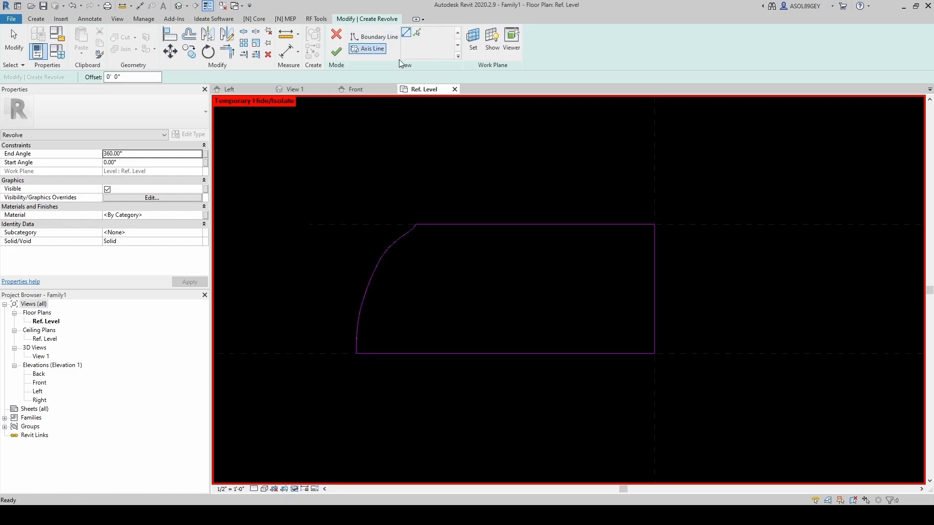
left_click(417, 33)
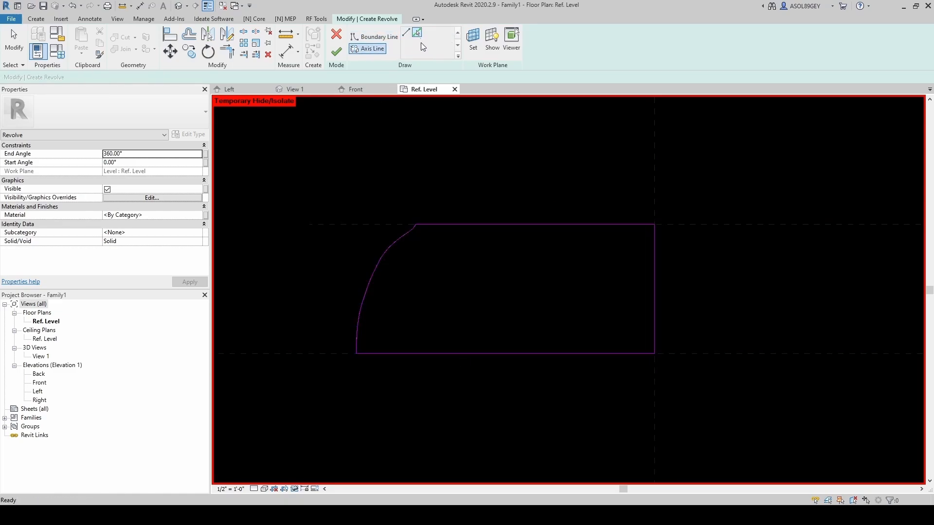
left_click(547, 352)
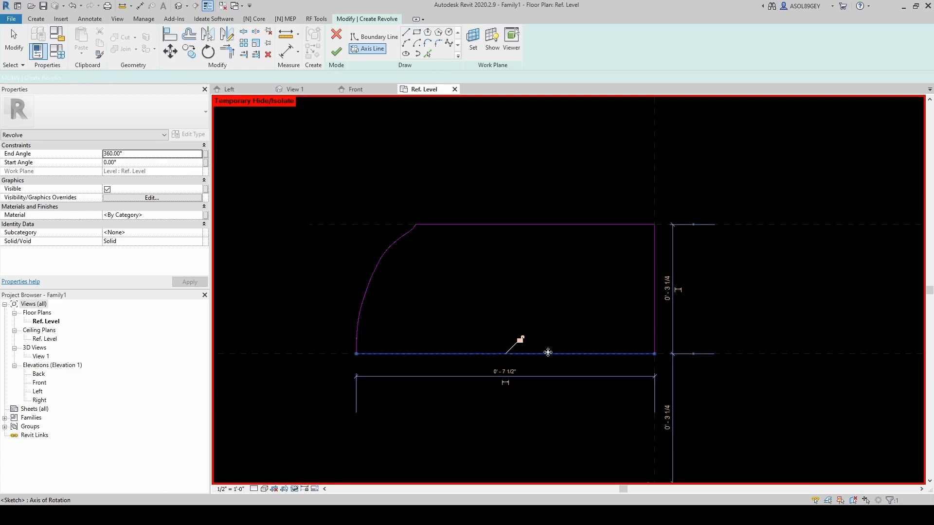
left_click(336, 51)
left_click(448, 265)
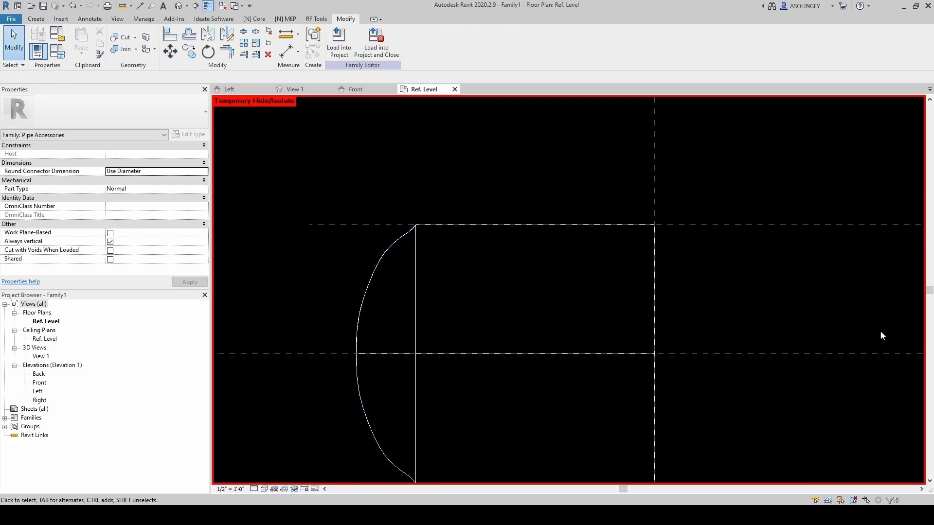
Start an Extrusion and trace the outlet's outer circle on the revealed sheet, centred on the body's centreline, with a radius of about 1 7/8".
scroll(421, 263, "down", 3)
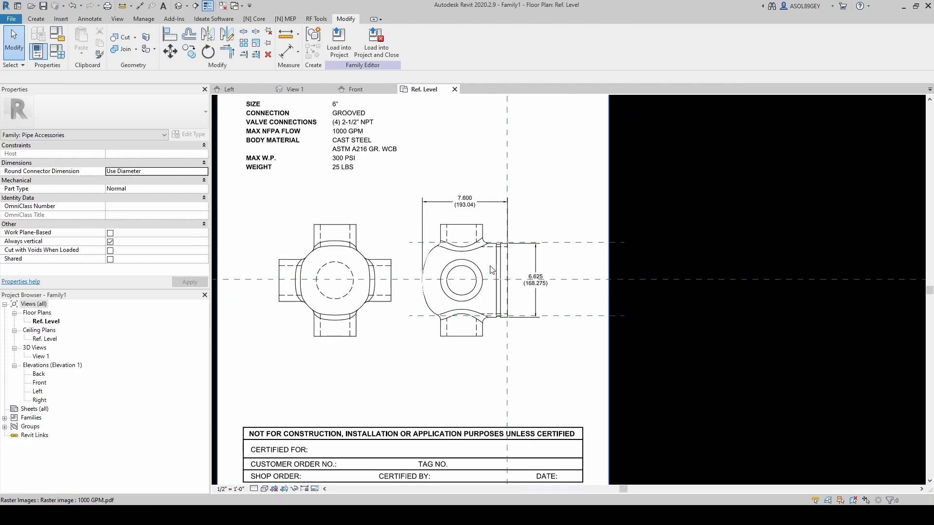
left_click(36, 19)
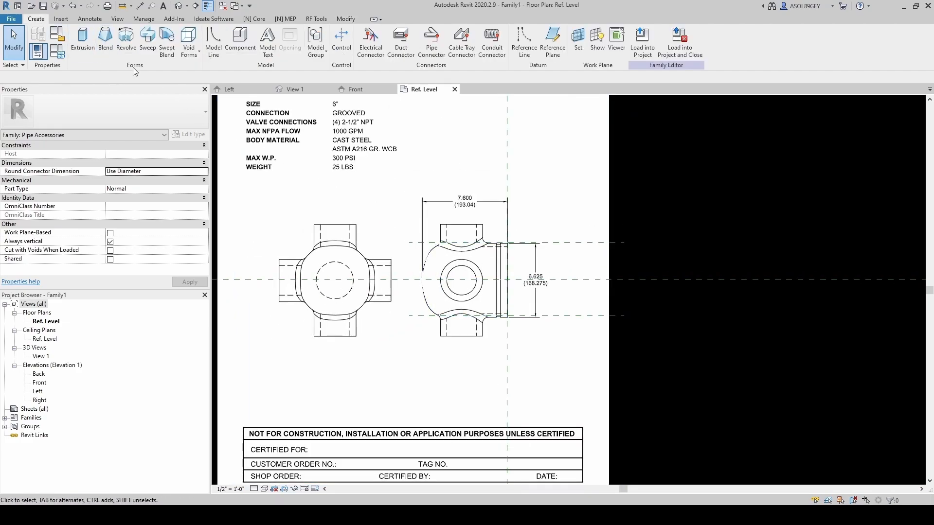
left_click(82, 41)
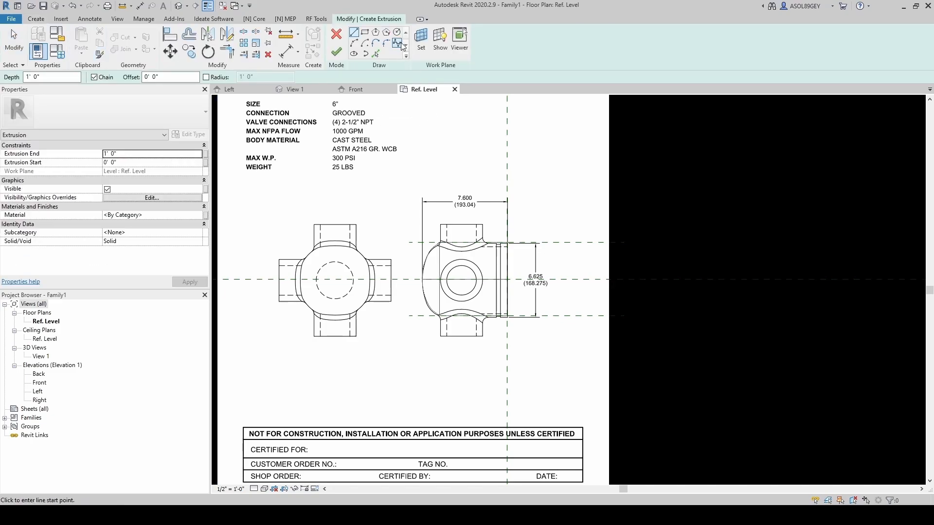
left_click(397, 32)
scroll(462, 282, "up", 5)
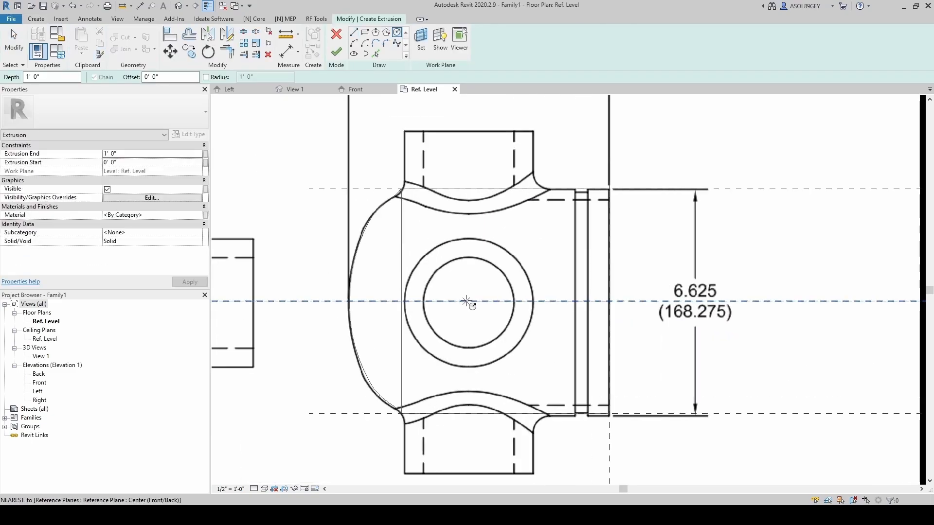
scroll(466, 301, "up", 1)
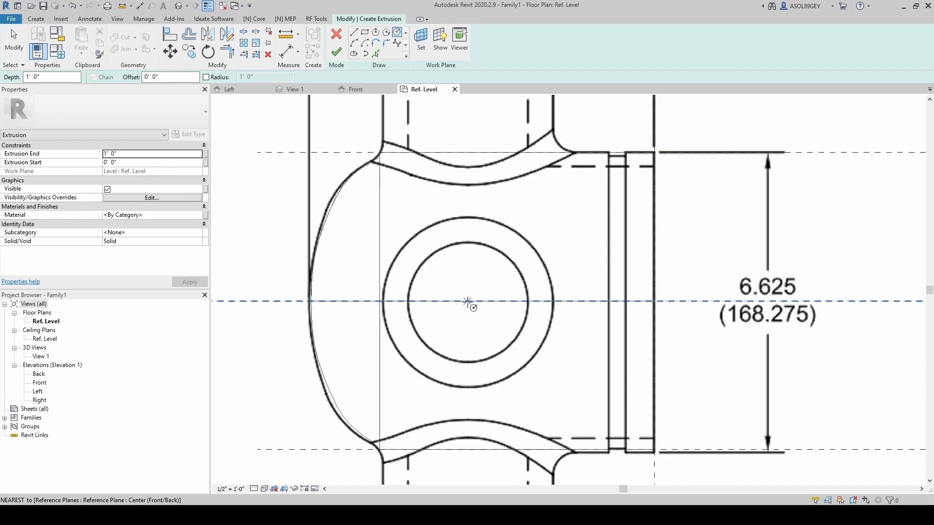
left_click(468, 302)
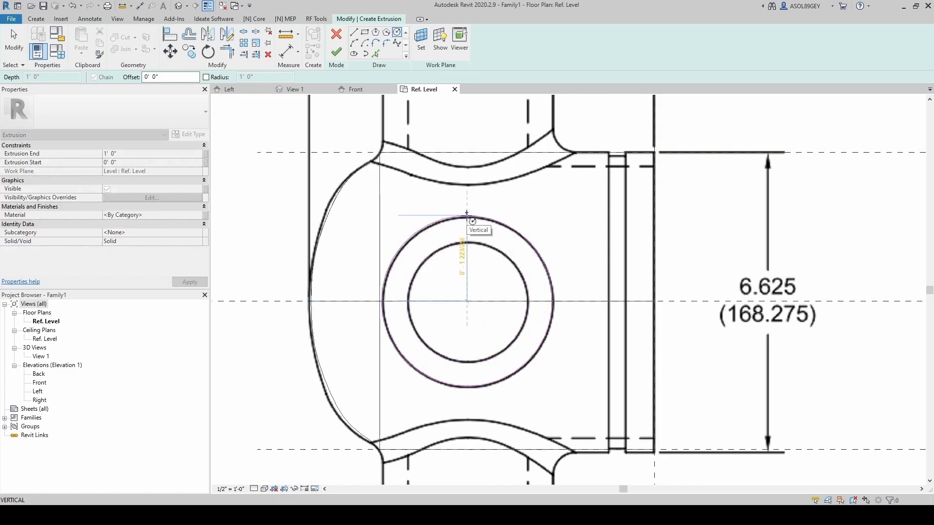
left_click(467, 214)
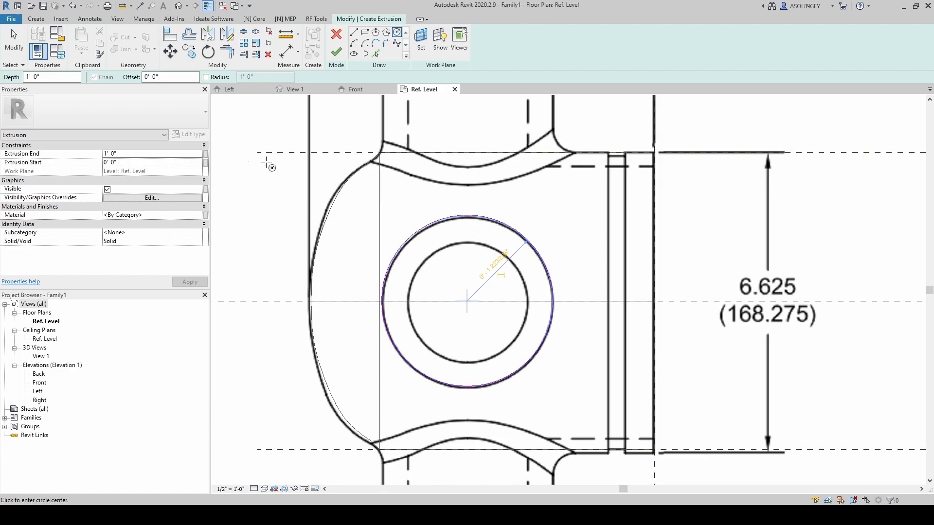
Set the outlet circle's Extrusion End to 0' 1" and finish the extrusion.
left_click(181, 154)
type("0 1")
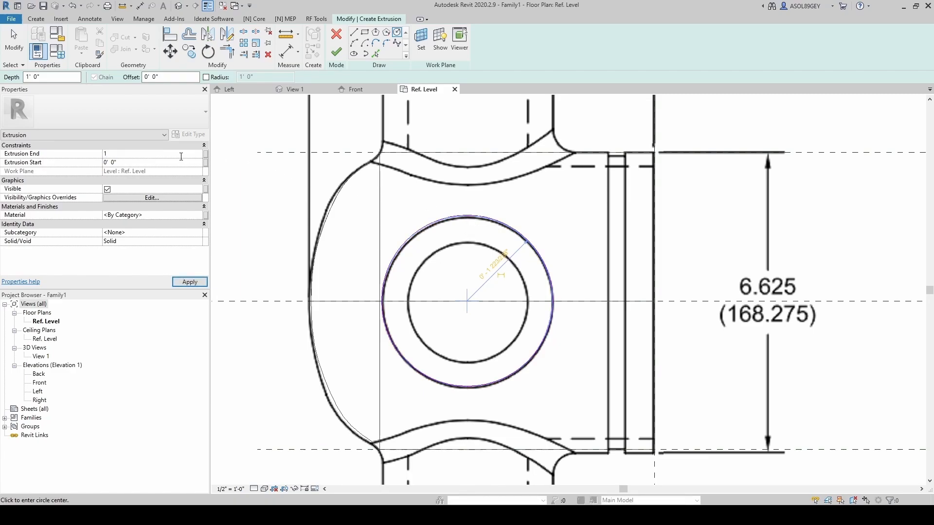
left_click(336, 52)
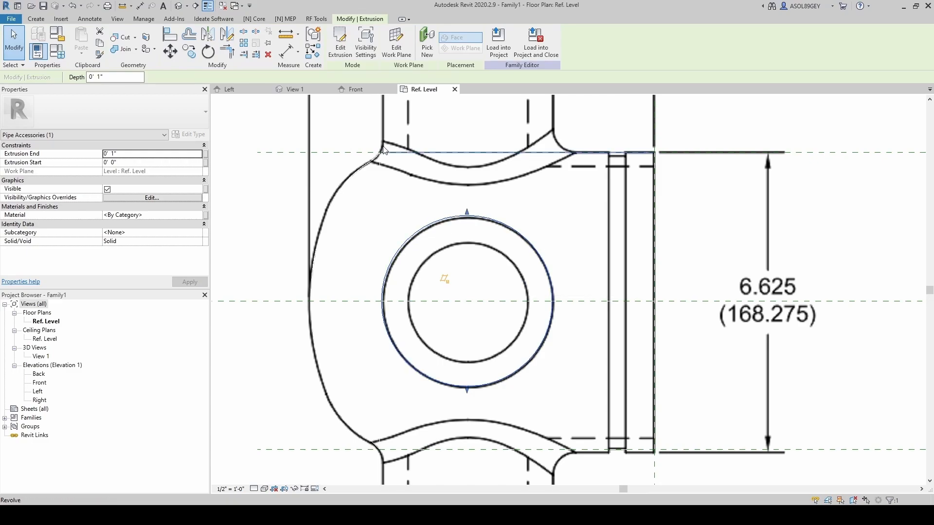
Copy the outlet extrusion 4" horizontally toward the body's rounded end.
left_click(189, 52)
left_click(453, 203)
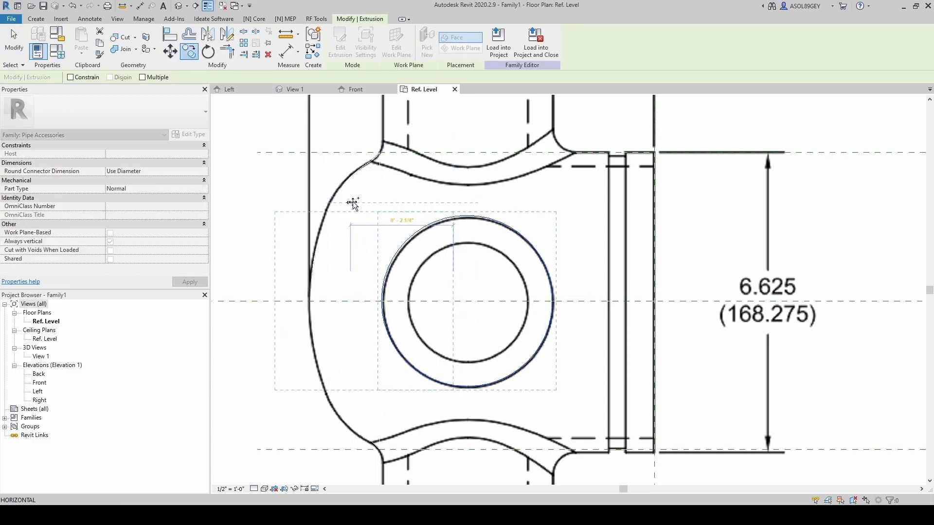
type("0 4")
key("Return")
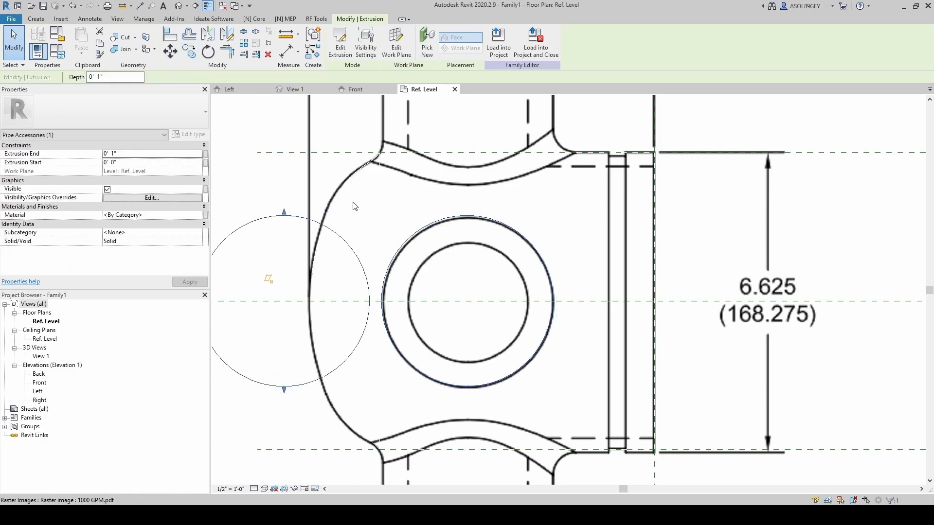
Open the copied extrusion's sketch for editing and measure the diameter of the outlet's inner circle on the sheet.
double_click(354, 252)
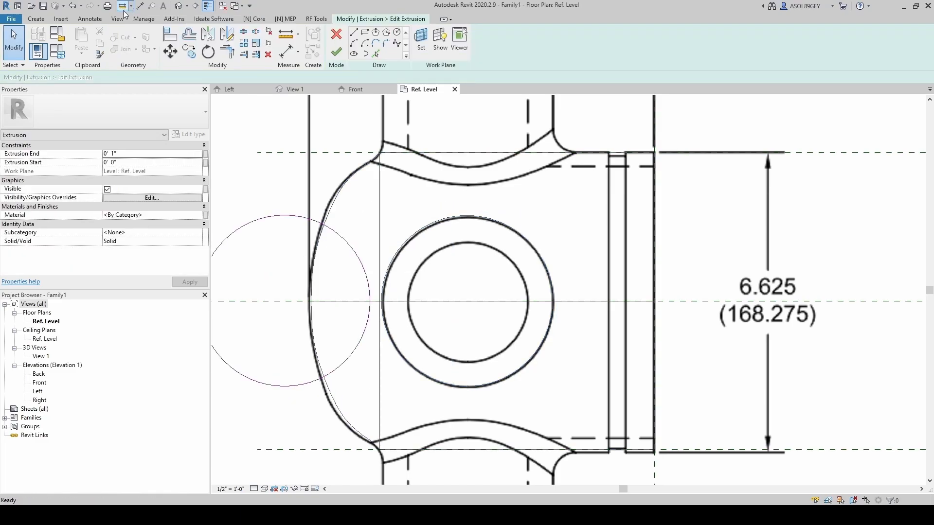
key("m")
key("e")
left_click(468, 243)
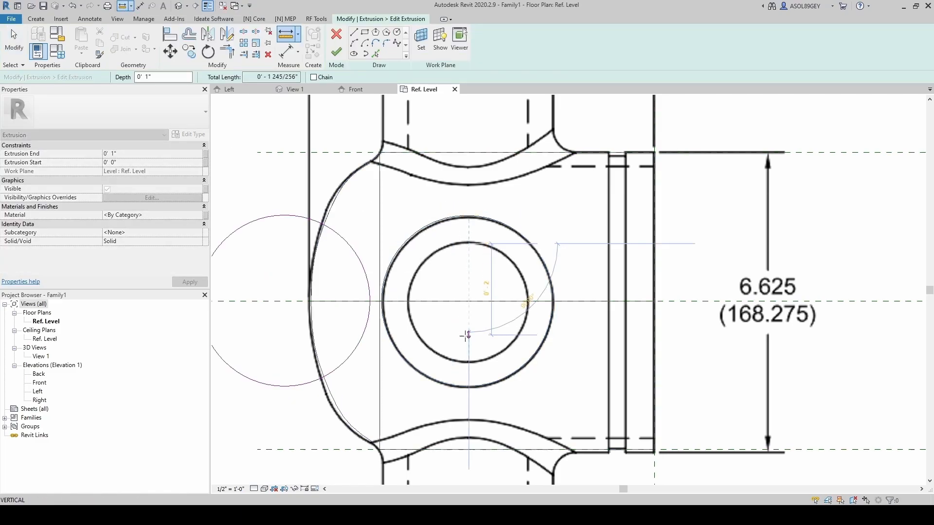
left_click(469, 361)
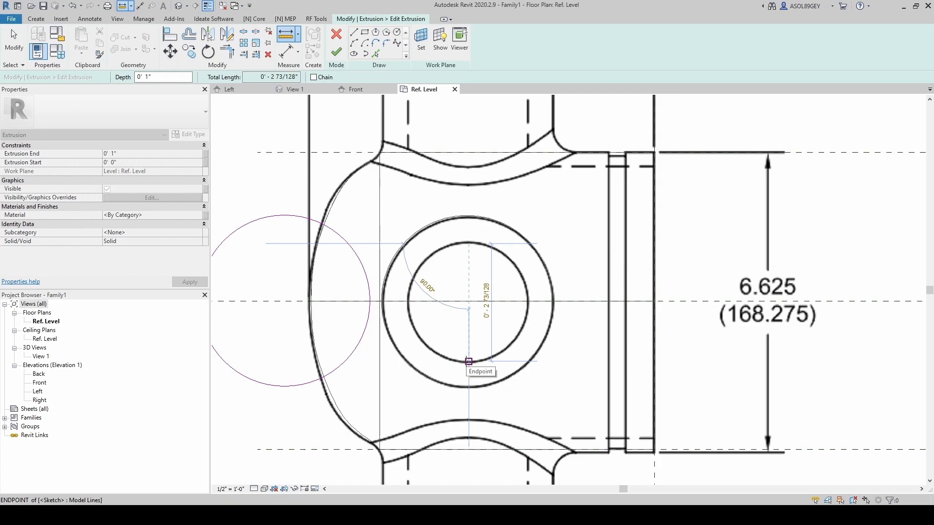
Set the radius of the copied outlet circle to 1.25".
key("Escape")
scroll(414, 322, "down", 1)
scroll(423, 287, "up", 2)
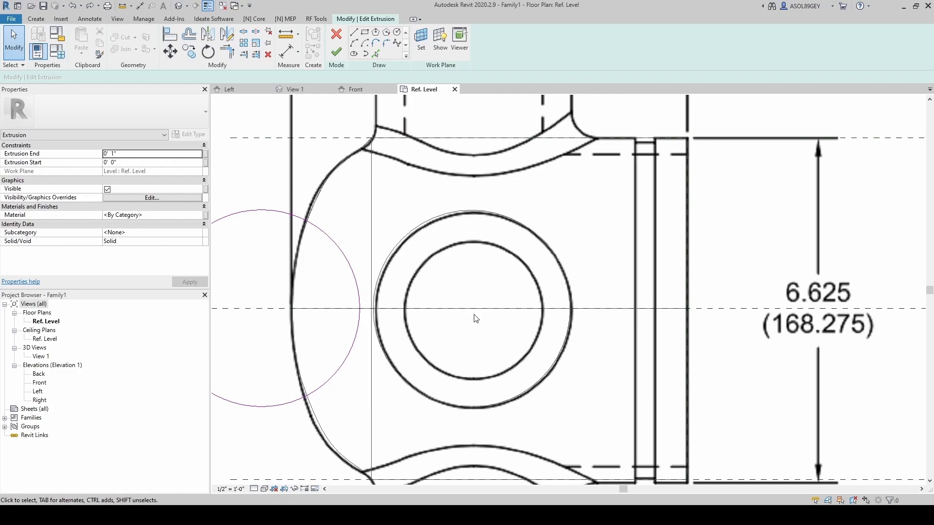
left_click(325, 233)
middle_click_drag(344, 277, 372, 274)
left_click(337, 272)
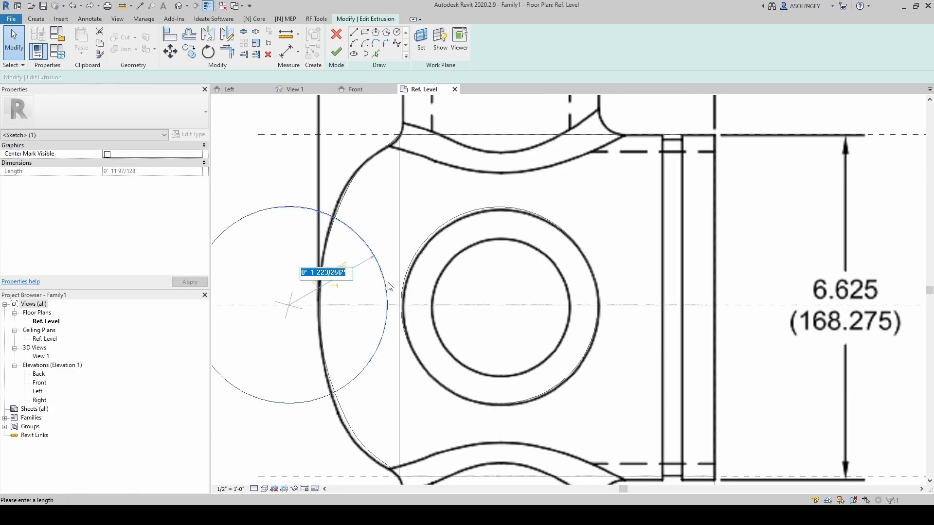
type("1.25")
key("Return")
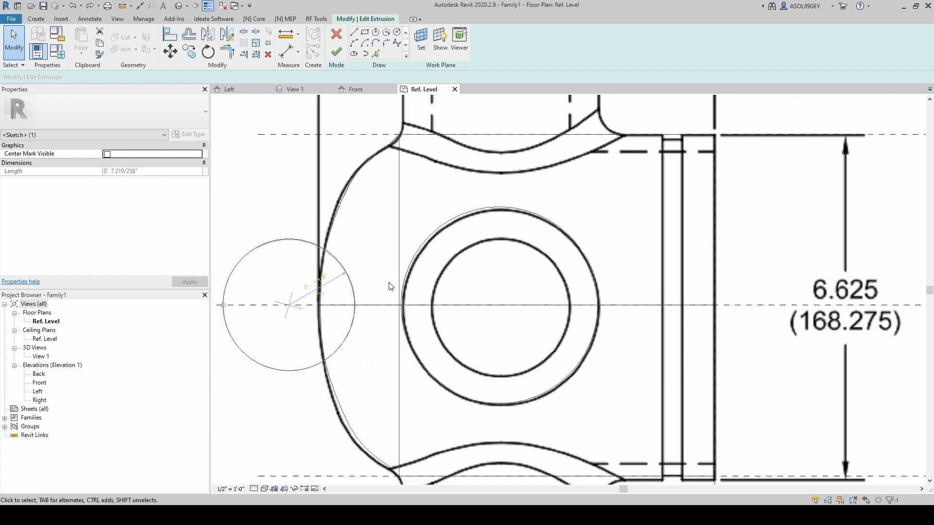
Move the resized circle 4" horizontally back onto the outlet's inner circle on the sheet.
left_click(171, 51)
left_click(283, 215)
type("4")
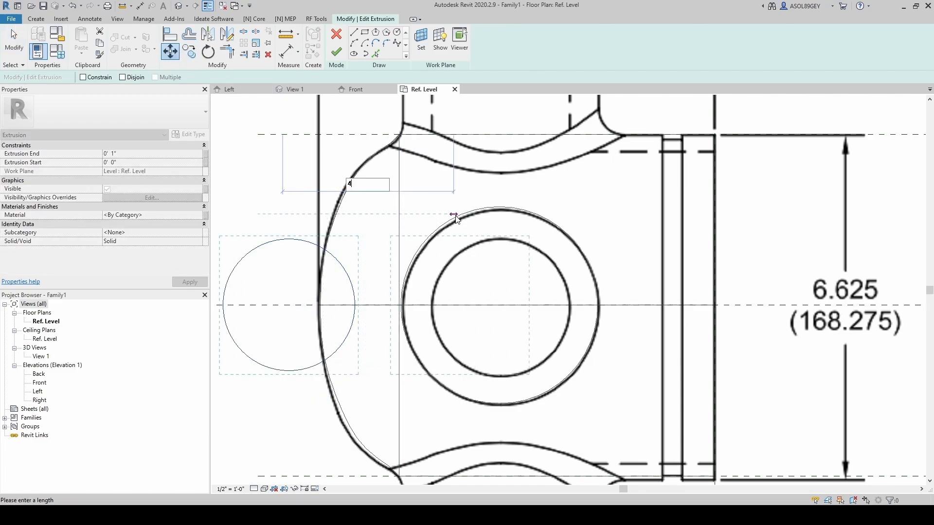
key("Return")
key("Escape")
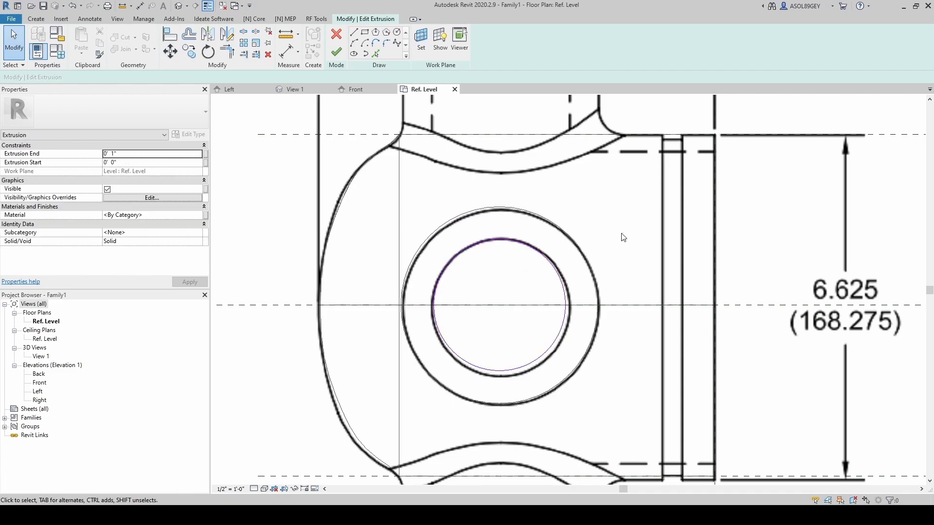
Set the inner outlet circle's Extrusion End to 2" and finish the extrusion.
left_click(144, 155)
type("2")
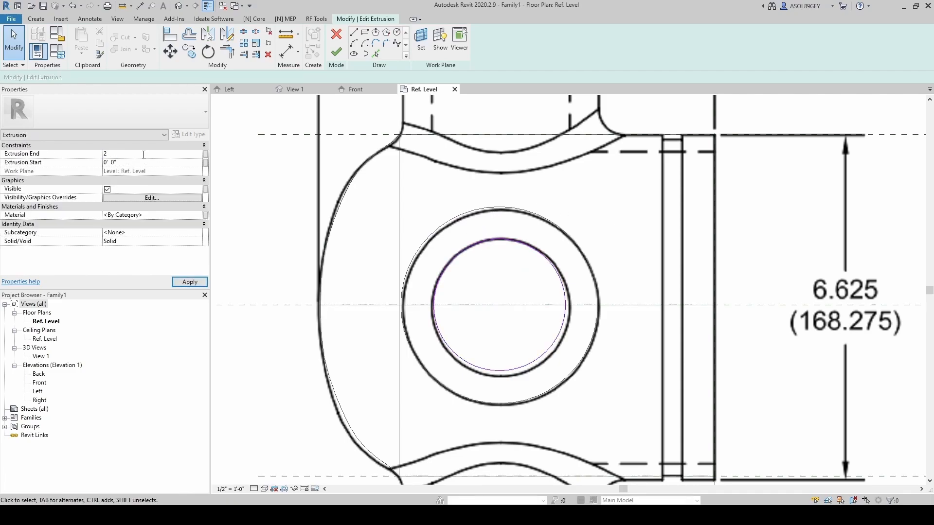
left_click(336, 52)
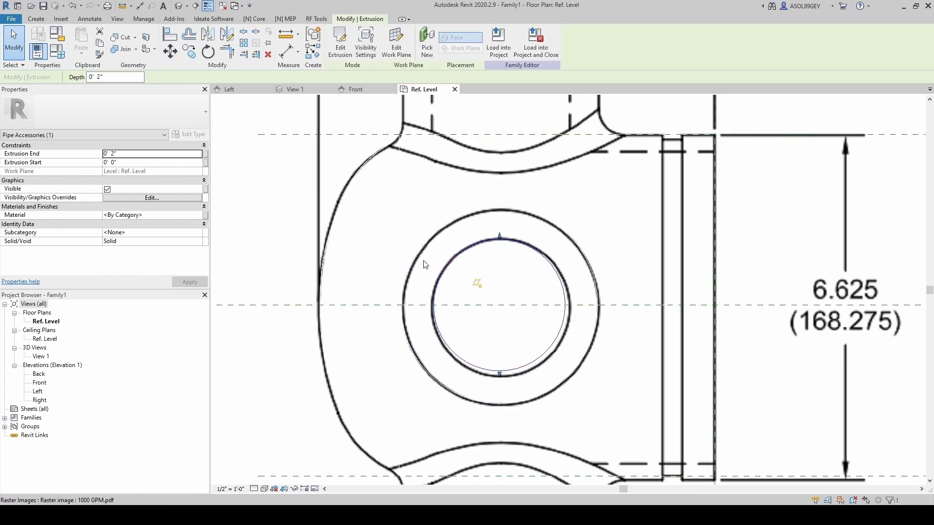
scroll(459, 308, "down", 2)
scroll(458, 308, "down", 4)
key("Escape")
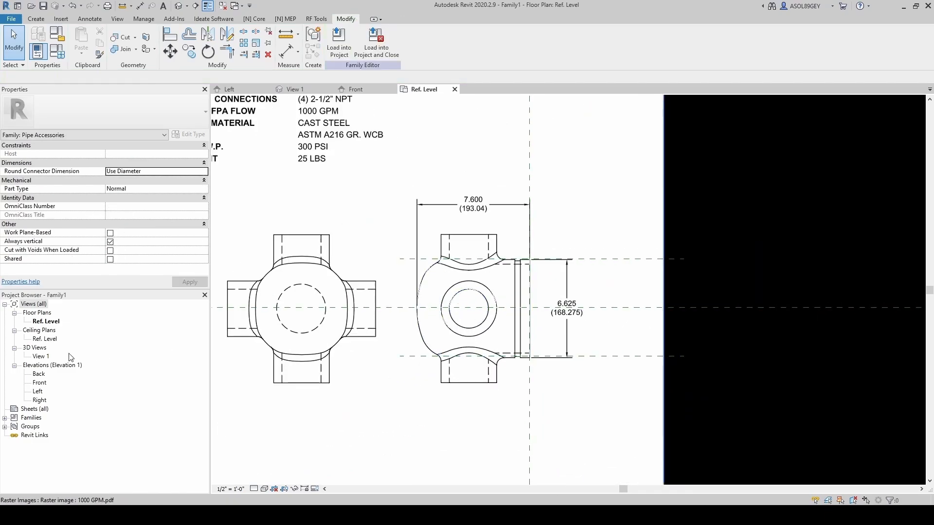
Open the 3D view and show it in wireframe to inspect the outlet extrusions inside the body.
double_click(42, 356)
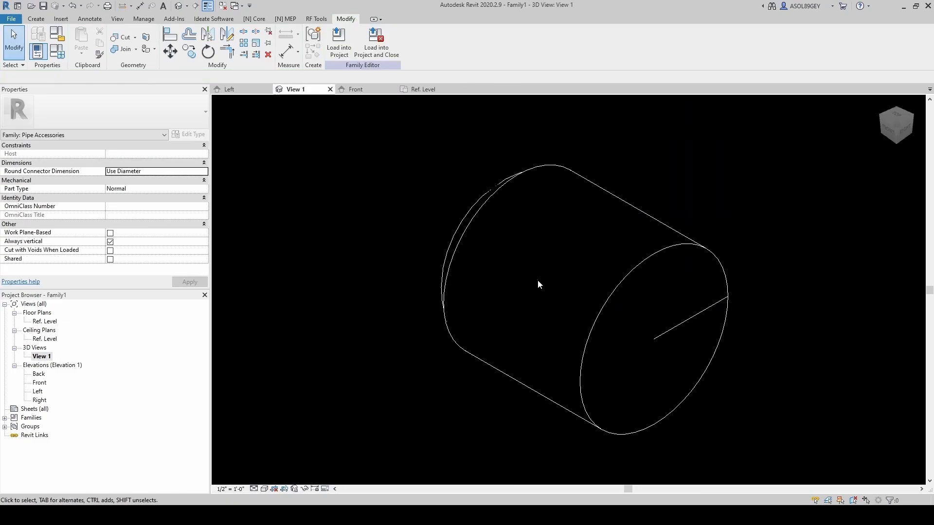
middle_click_drag(521, 293, 709, 319, "shift")
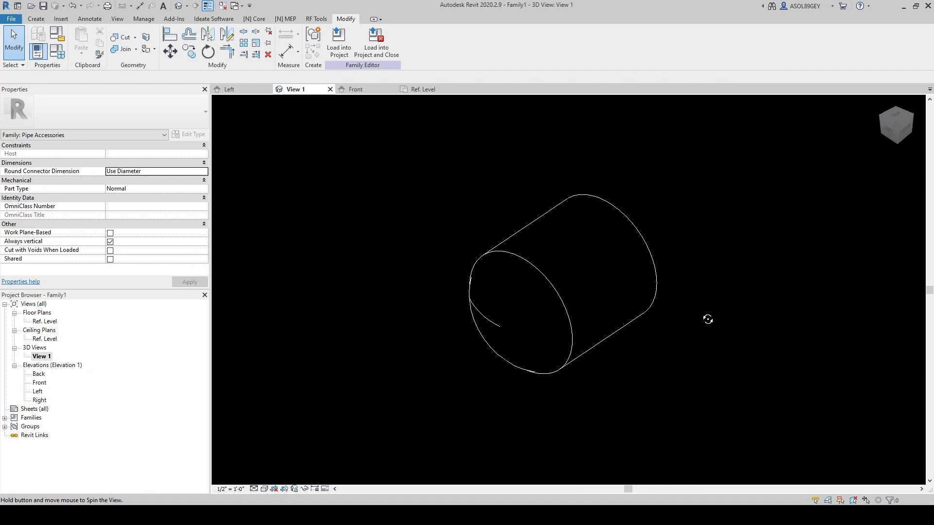
left_click(266, 490)
left_click(285, 429)
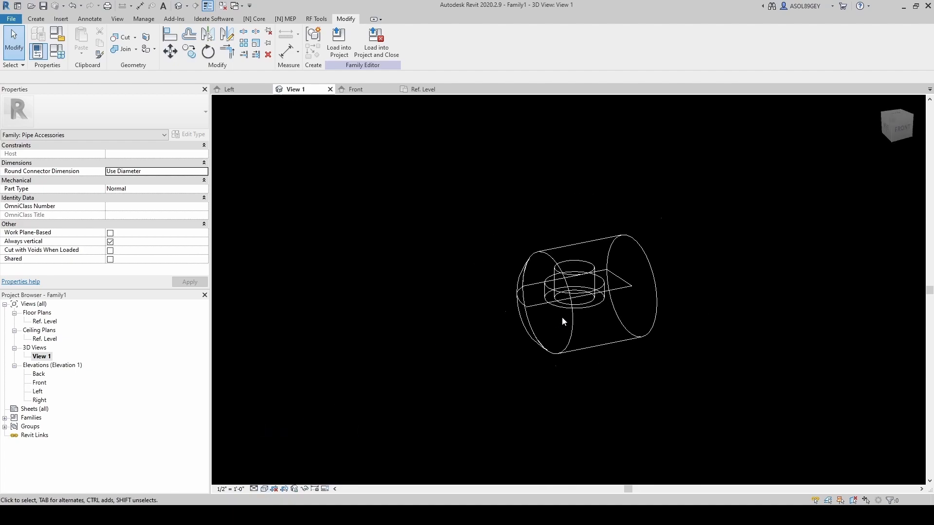
scroll(550, 335, "up", 3)
middle_click_drag(542, 347, 575, 292, "shift")
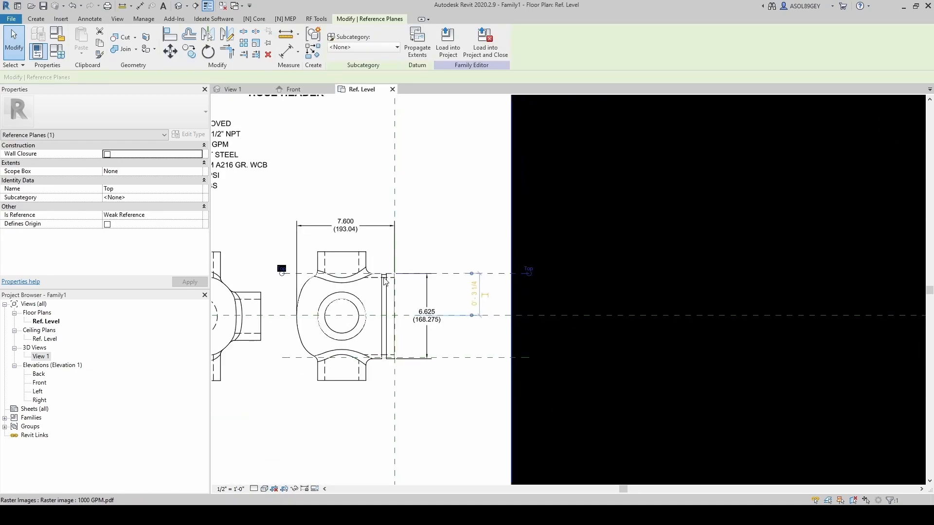
In the Ref. Level plan, rename the reference plane named Top to Left.
left_click(502, 287)
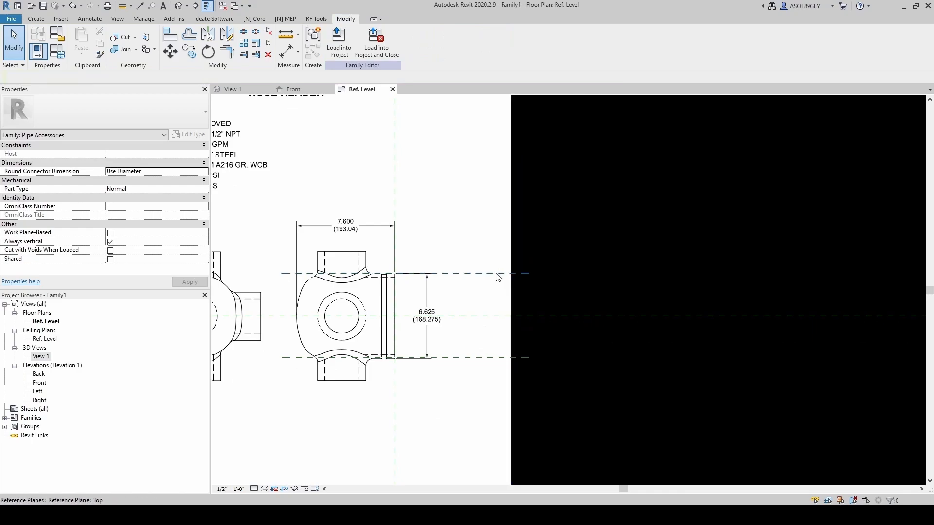
left_click(533, 273)
left_click(530, 269)
type("Left")
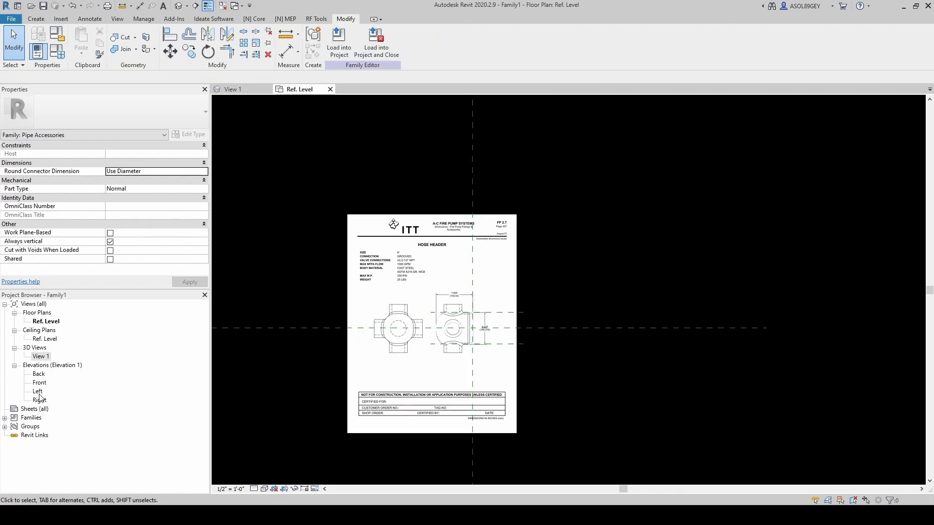
In the Left elevation, rotate both outlet extrusions 90° about the body's centre so they face sideways.
double_click(38, 392)
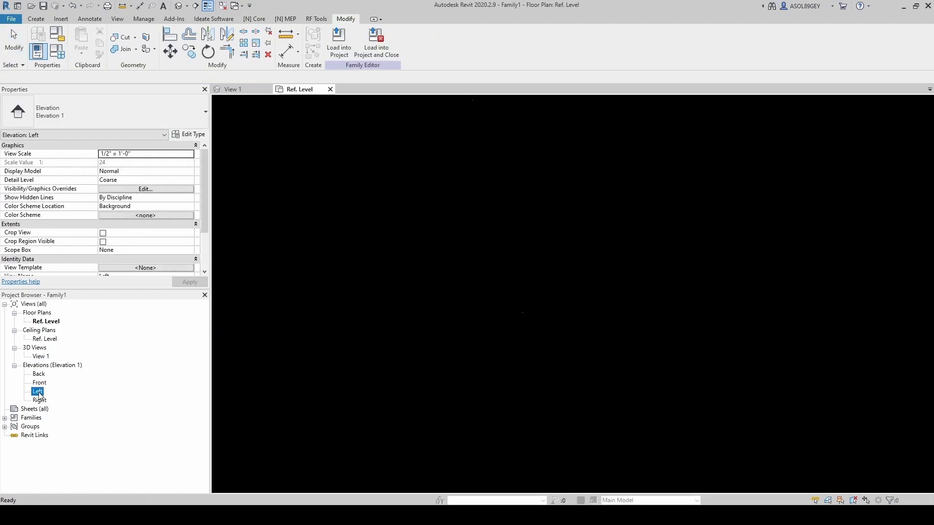
scroll(537, 395, "up", 5)
scroll(524, 349, "up", 3)
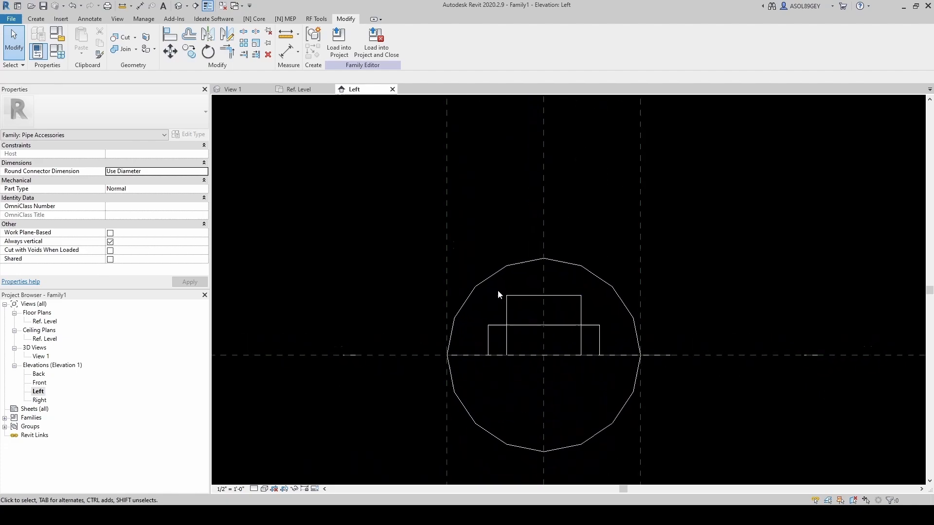
left_click_drag(477, 231, 627, 376)
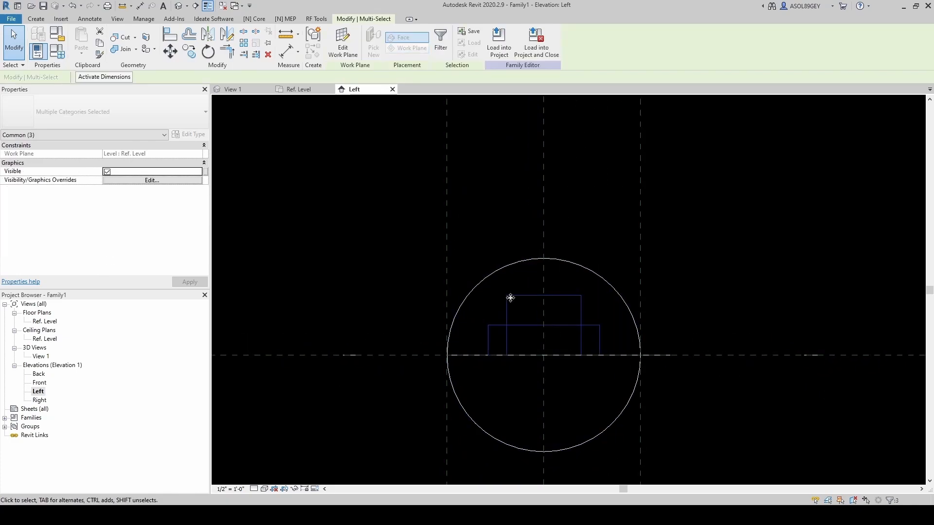
left_click(208, 51)
scroll(542, 343, "up", 3)
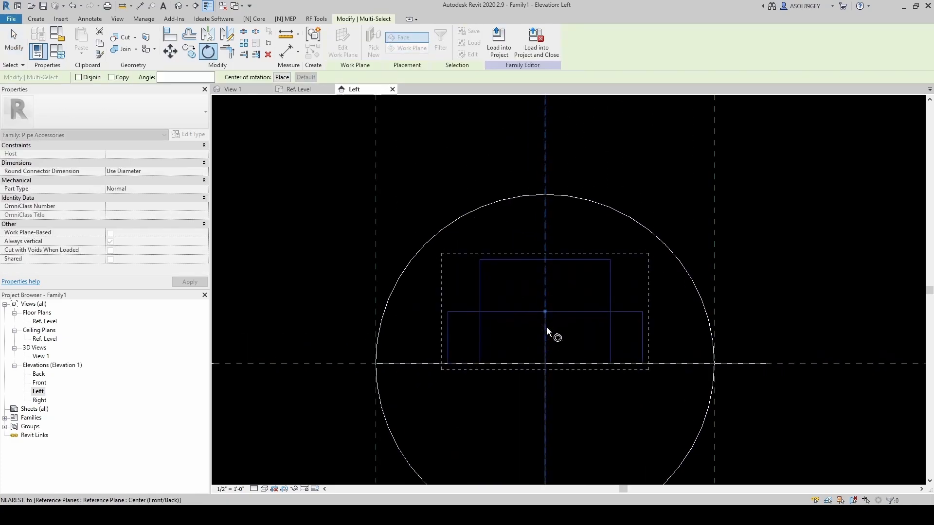
left_click_drag(545, 312, 545, 363)
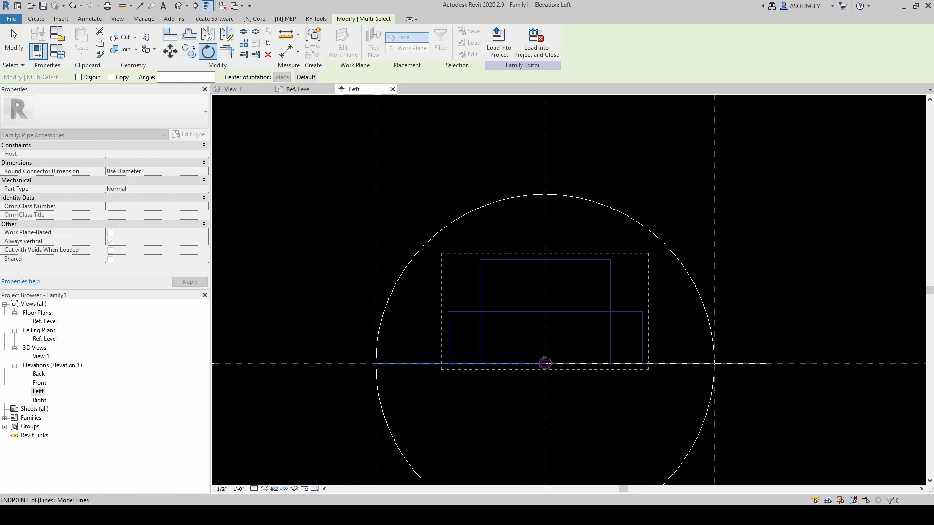
scroll(637, 322, "down", 3)
left_click(754, 299)
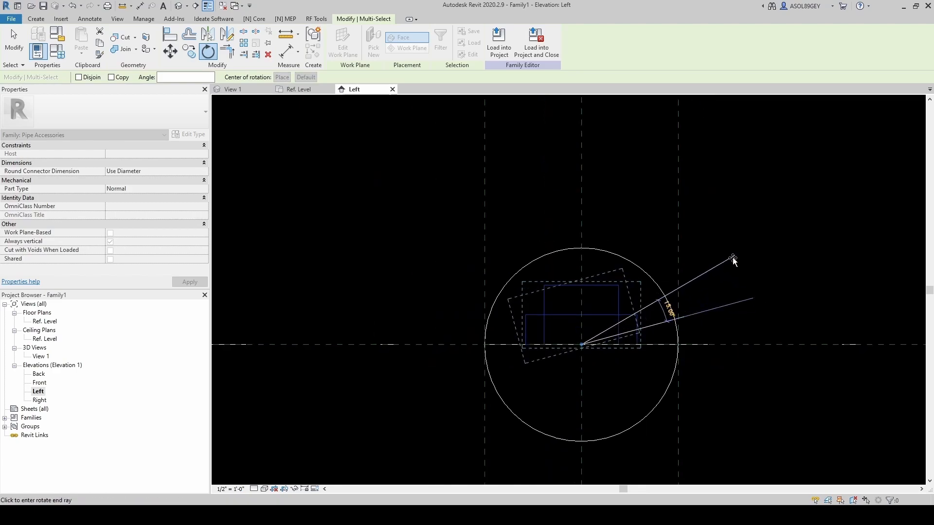
type("90")
key("Return")
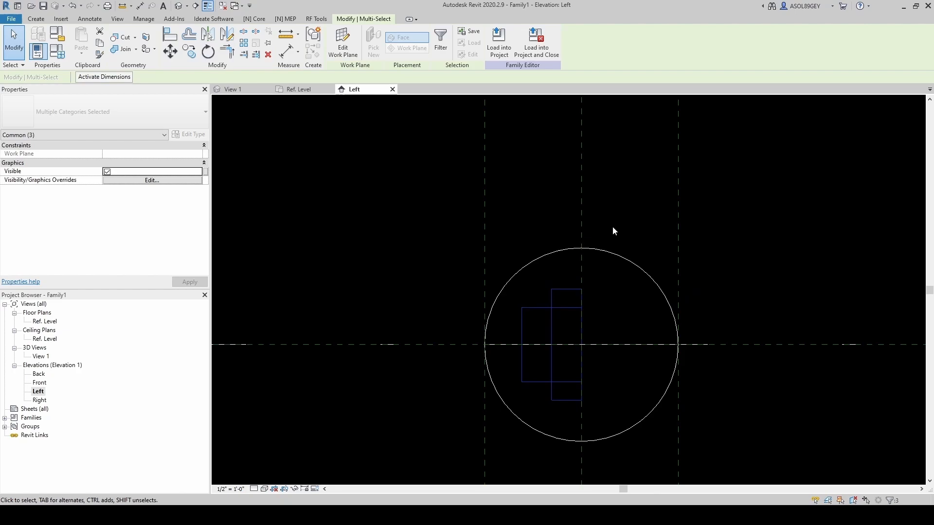
Move the rotated outlet extrusions horizontally from the body's centre to its side edge, resolving the spline error by deleting the offending elements.
left_click(169, 51)
scroll(582, 346, "up", 3)
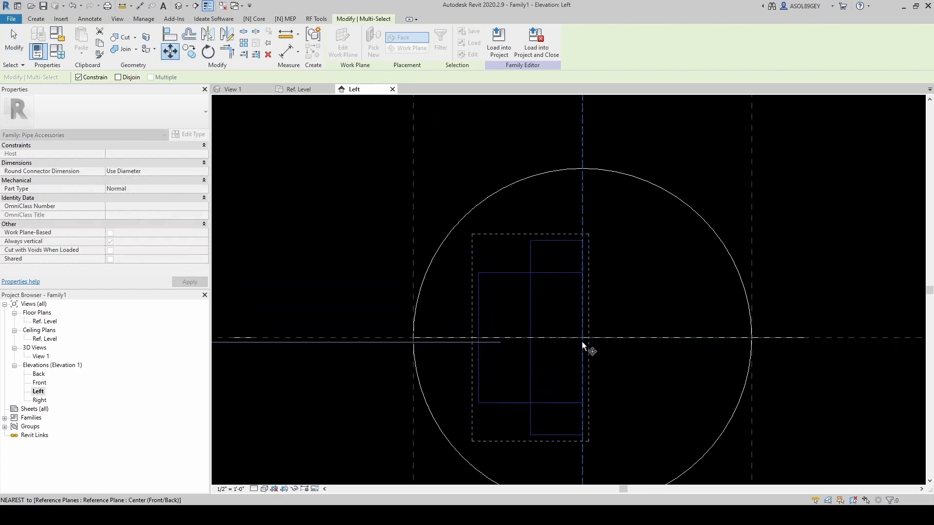
left_click(582, 338)
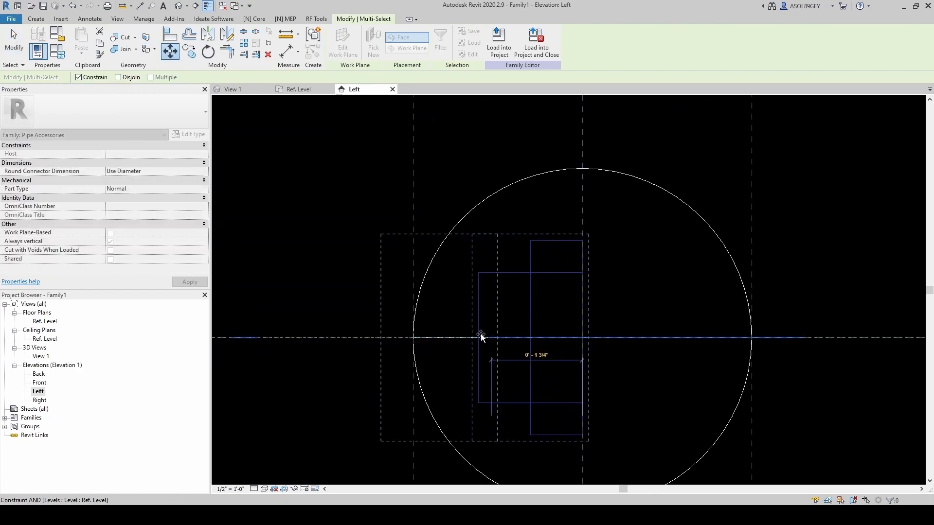
left_click(412, 338)
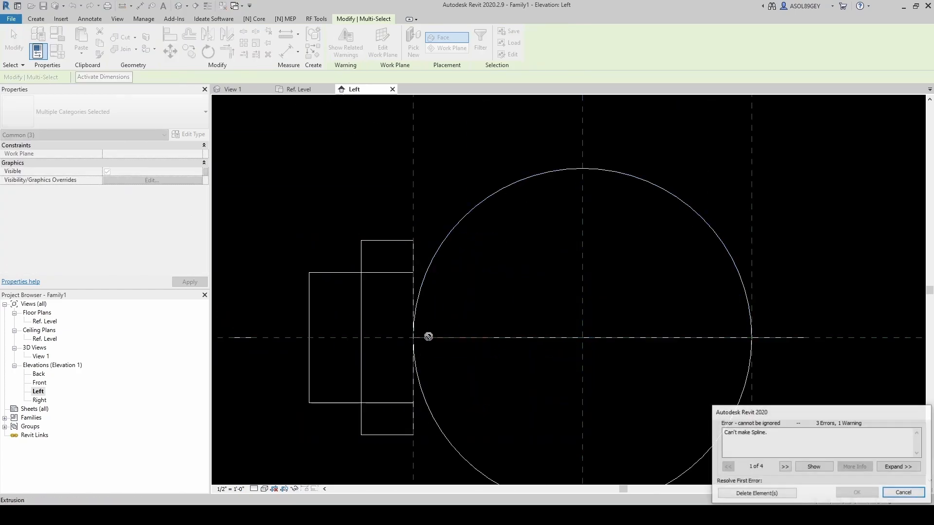
left_click(769, 494)
Stretch the wider outlet extrusion's inner face into the round body, making it about 2.1" deep.
scroll(485, 309, "down", 3)
left_click(486, 309)
scroll(432, 282, "up", 2)
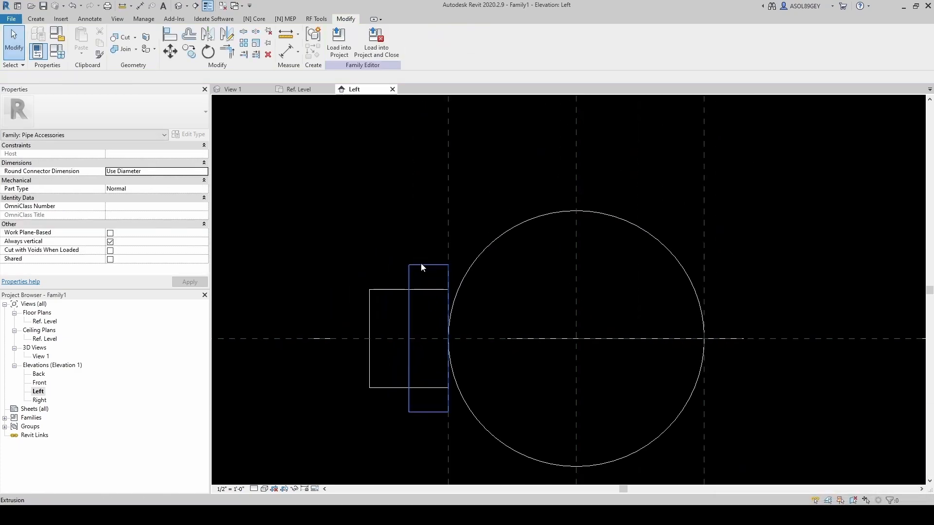
left_click(421, 265)
left_click_drag(450, 338, 491, 336)
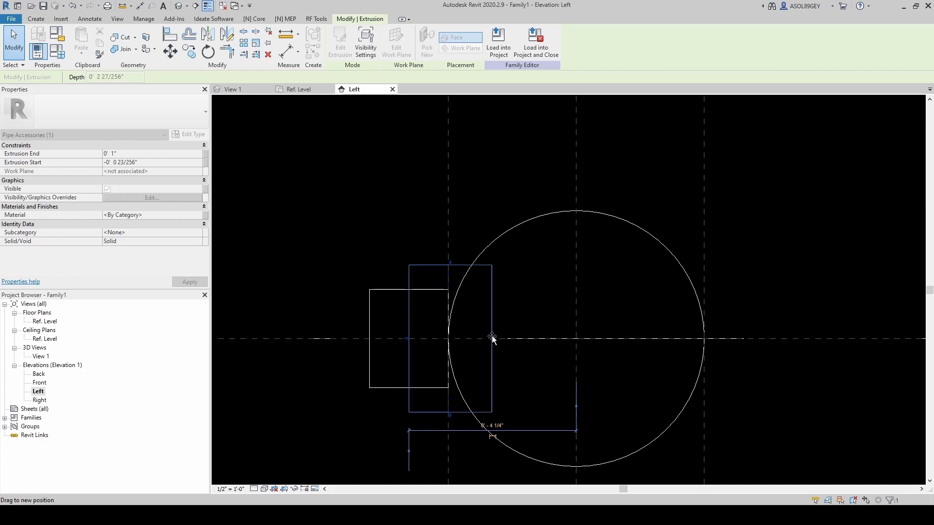
key("Escape")
scroll(492, 337, "down", 2)
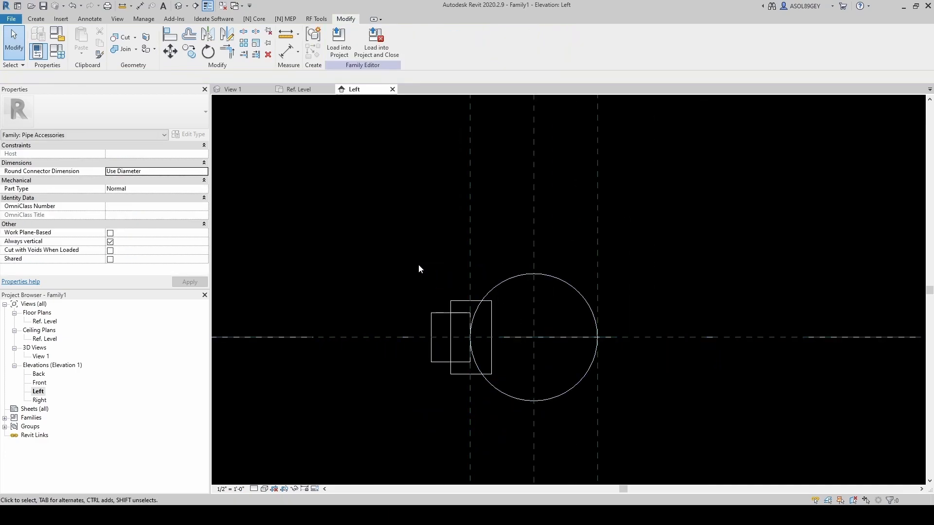
Open the family AJS - Valve - Fire Hose Valve.rfa from the Fire Hose Valve - Standard folder.
left_click(8, 19)
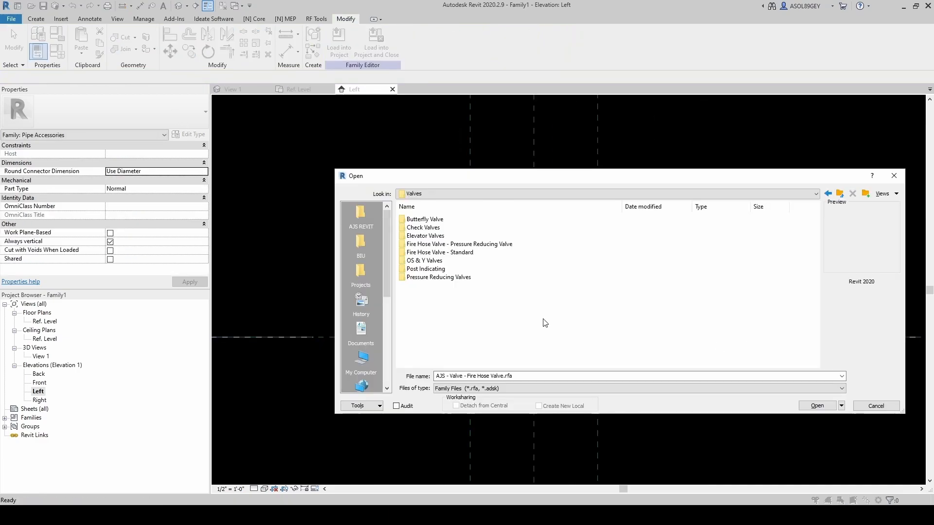
left_click(440, 253)
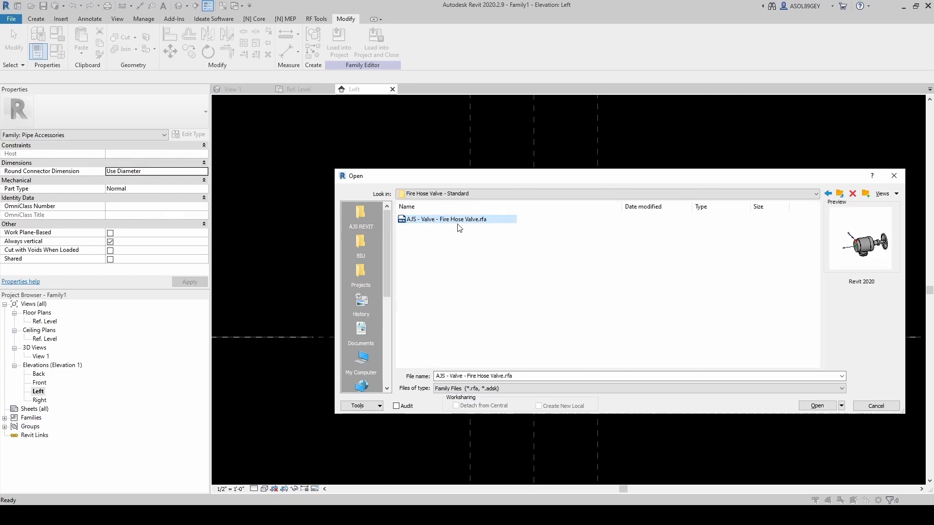
left_click(817, 405)
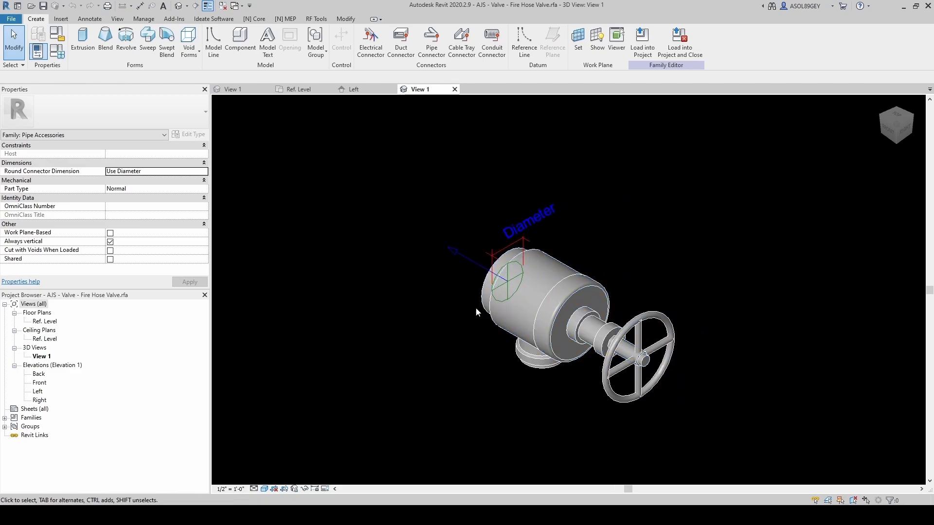
Remove the valve's pipe connectors and save the family as AJS - Valve - Fire Hose Valve No Conn.rfa.
left_click(469, 267)
left_click(465, 284)
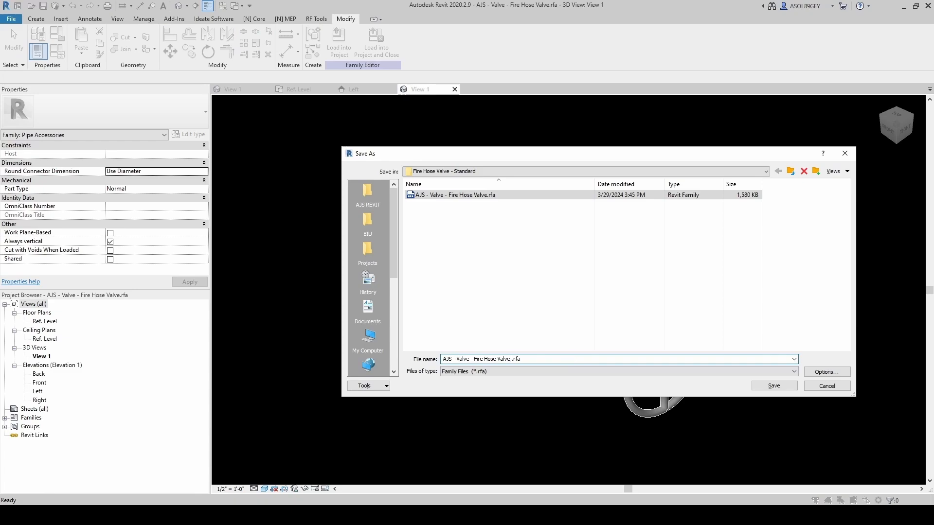
type("No Conn")
left_click(777, 387)
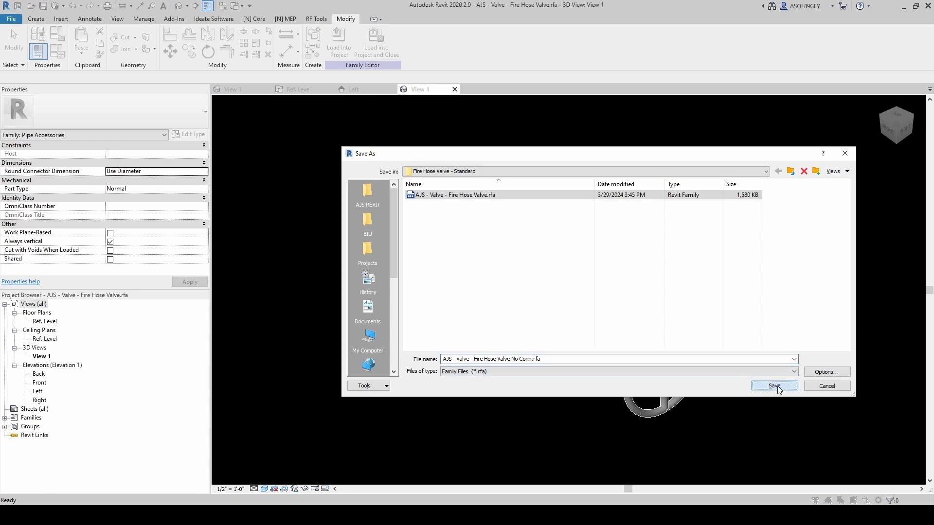
left_click(776, 387)
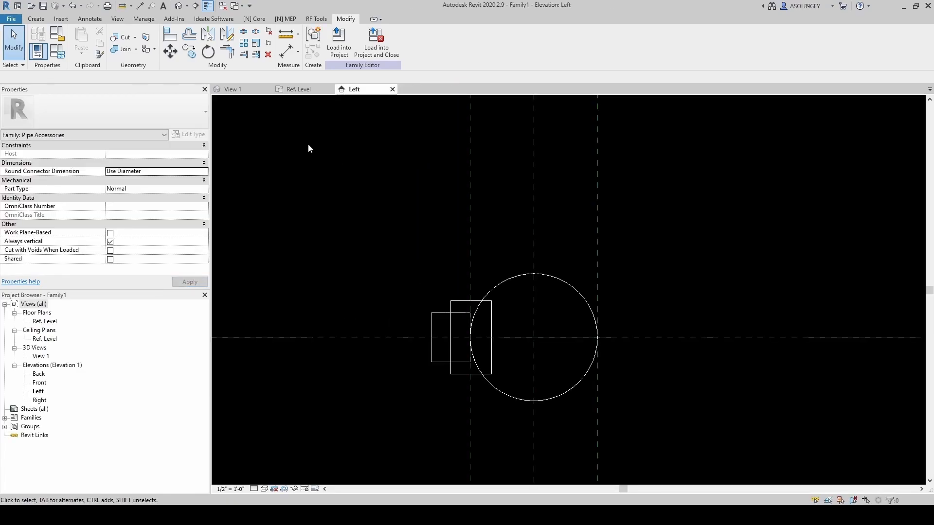
Load the connector-free fire hose valve family into the hose header family.
left_click(61, 19)
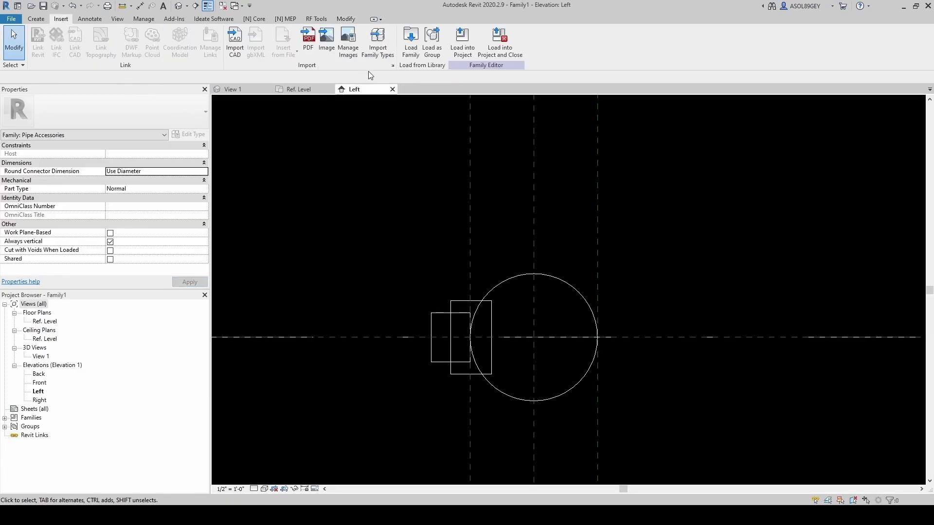
left_click(411, 43)
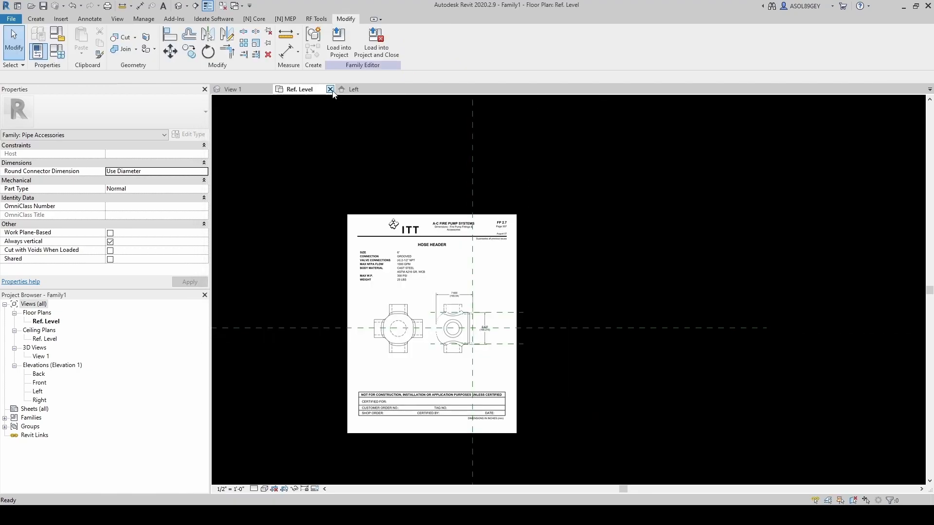
Delete the 1000 GPM.pdf reference image and its placed instance from the hose header family.
left_click(402, 219)
left_click(291, 99)
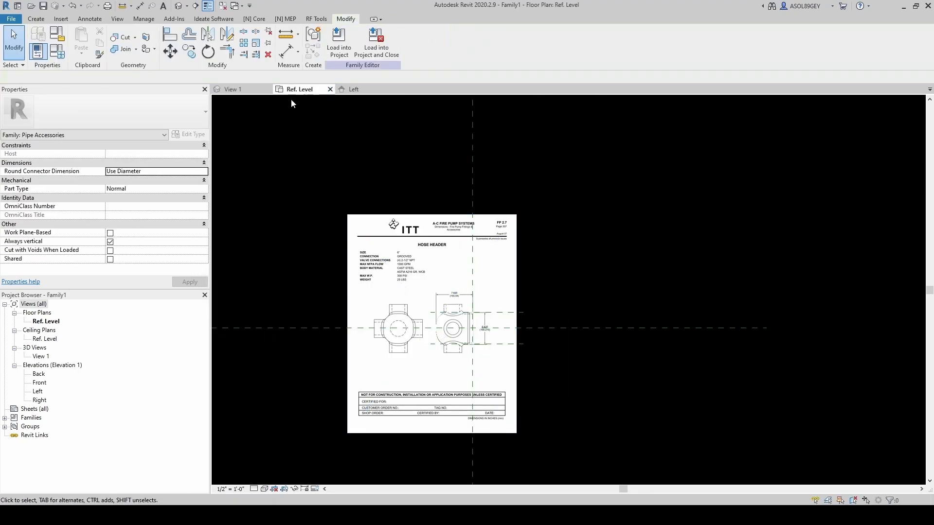
left_click(146, 19)
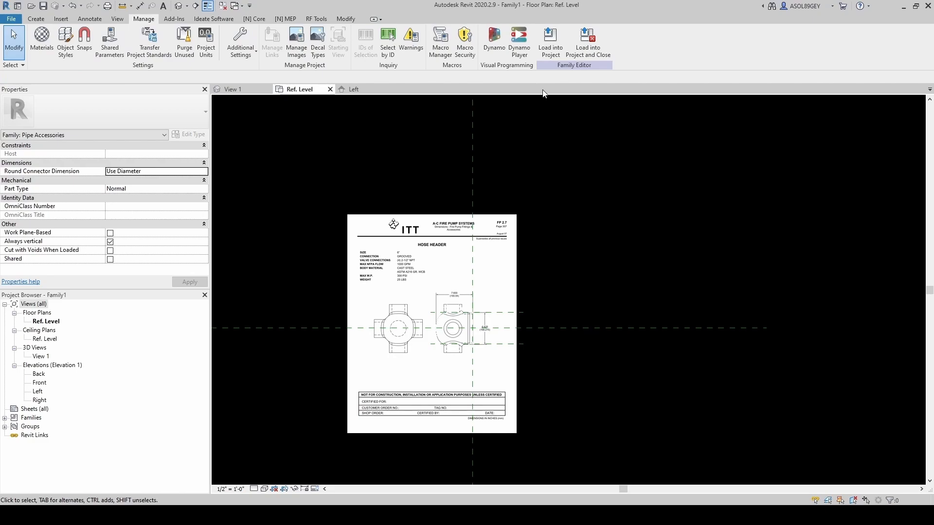
left_click(296, 41)
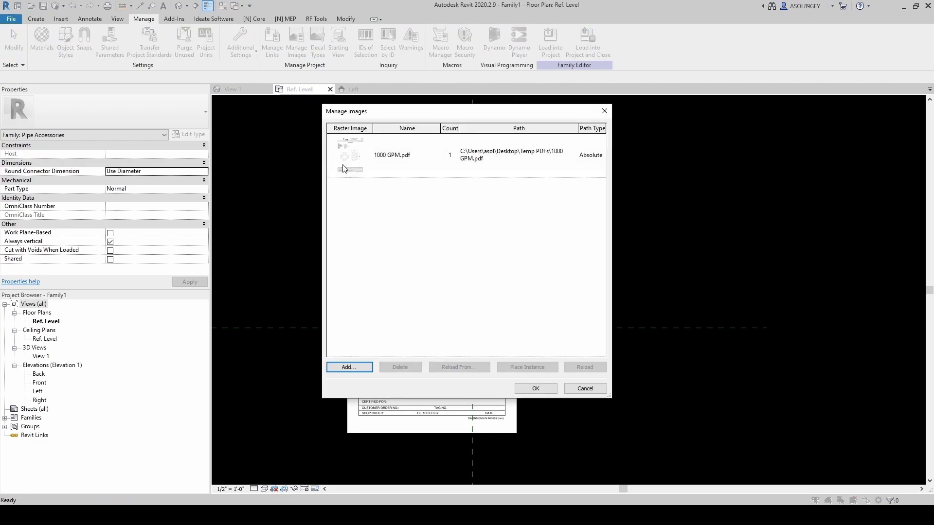
left_click(344, 168)
key("Delete")
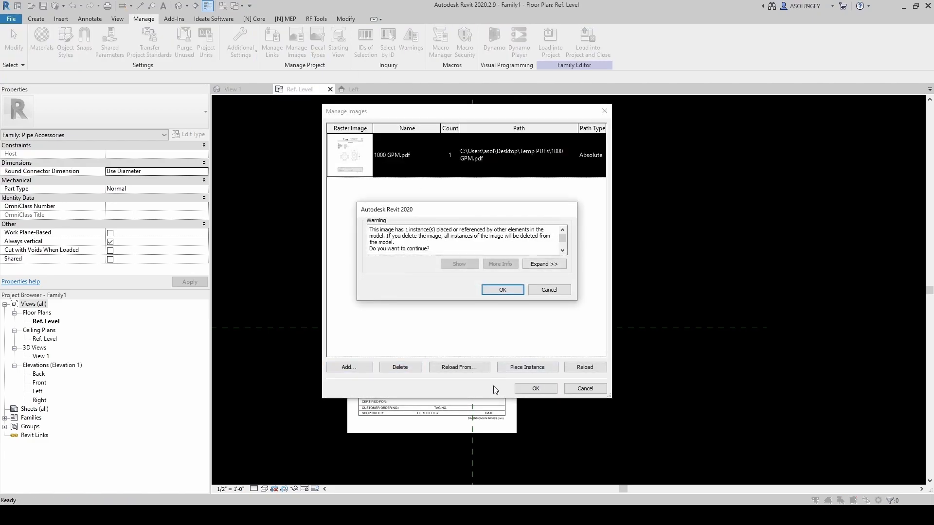
left_click(503, 290)
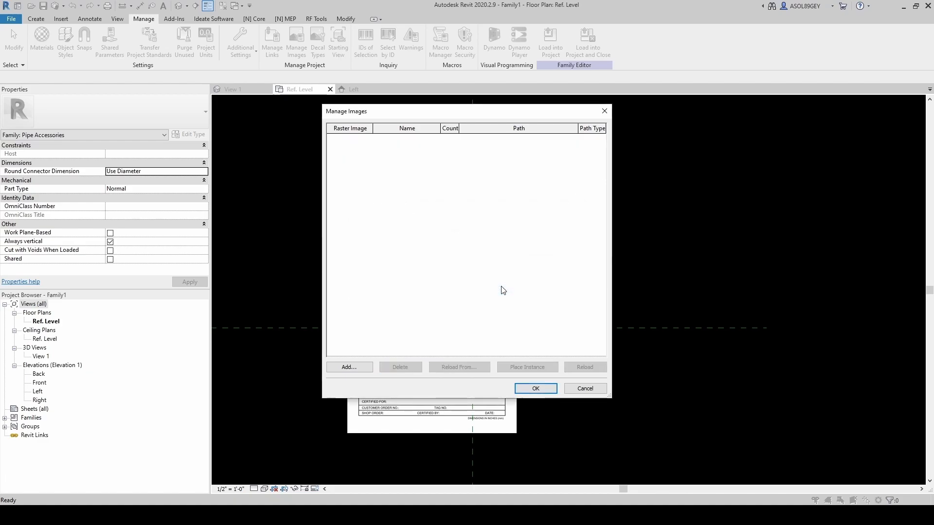
left_click(536, 388)
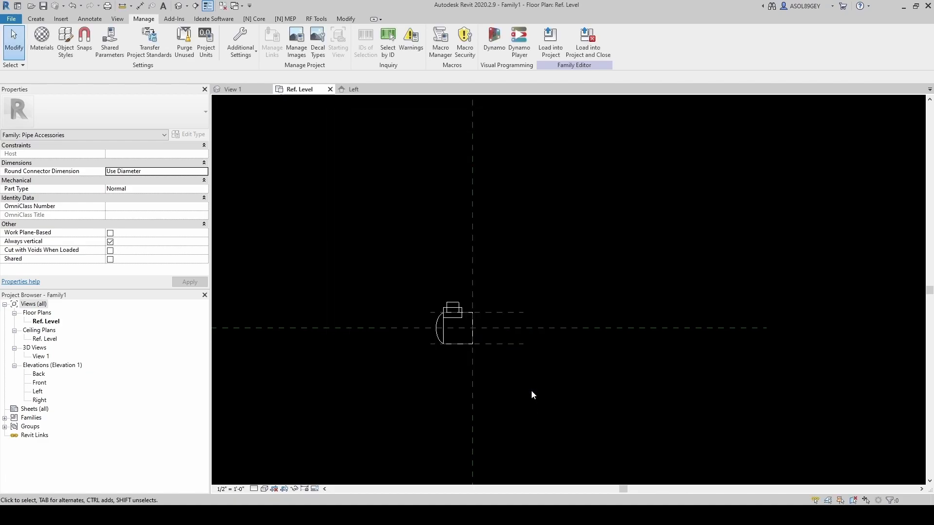
Place the AJS - Valve - Fire Hose Valve No Conn in the Ref. Level plan, turned 90°, at the midpoint of the outlet's outer end.
scroll(507, 361, "down", 1)
left_click(4, 418)
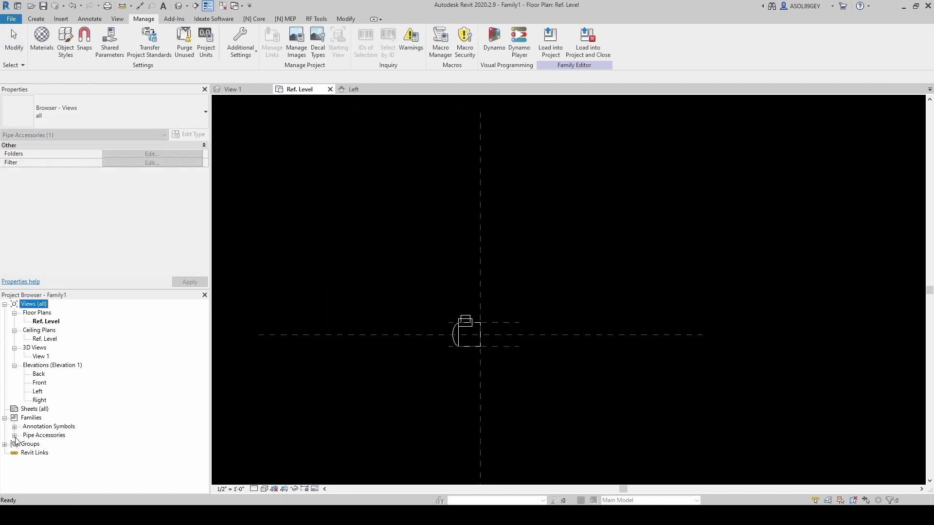
left_click(14, 436)
left_click(51, 445)
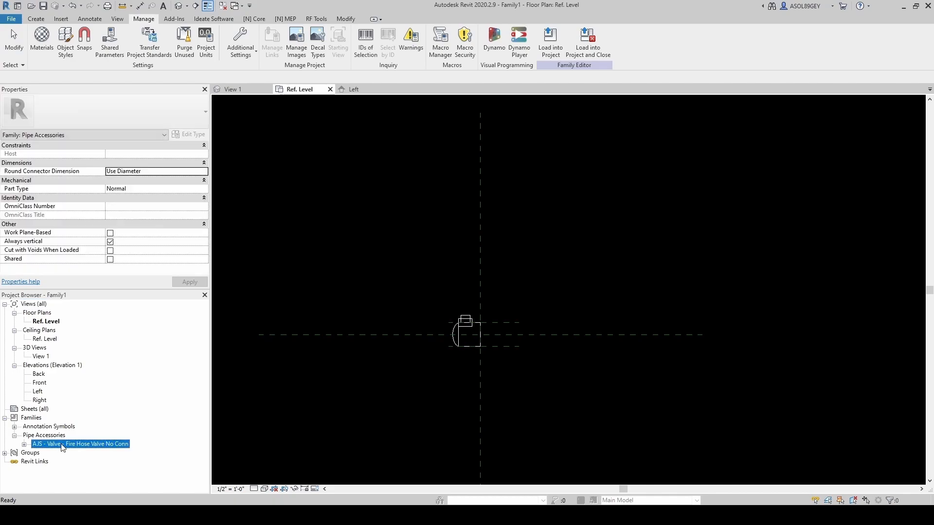
left_click(24, 445)
left_click(76, 454)
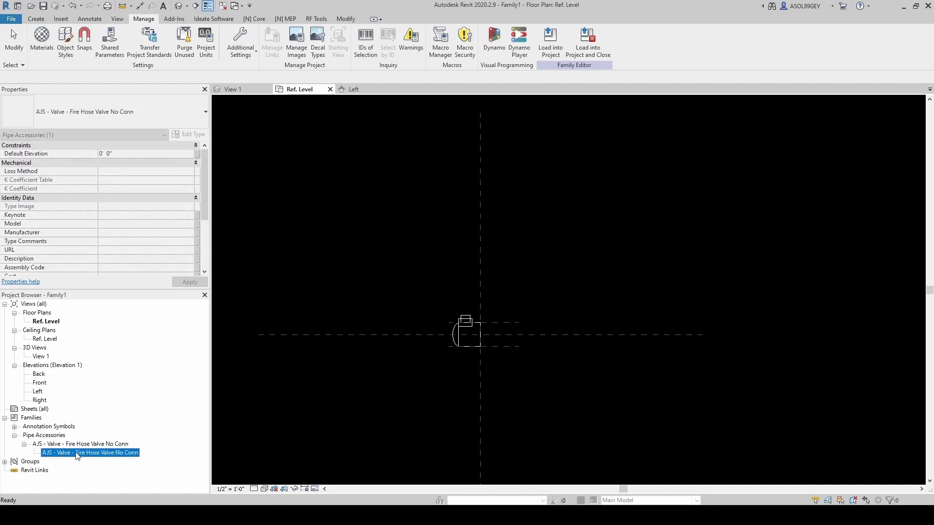
left_click_drag(368, 347, 378, 345)
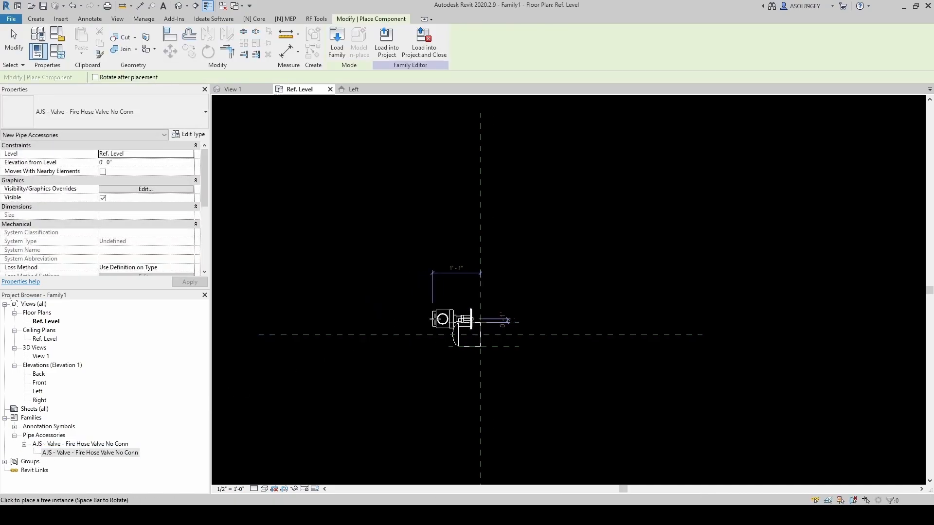
scroll(432, 318, "up", 2)
scroll(488, 276, "up", 2)
scroll(487, 276, "up", 2)
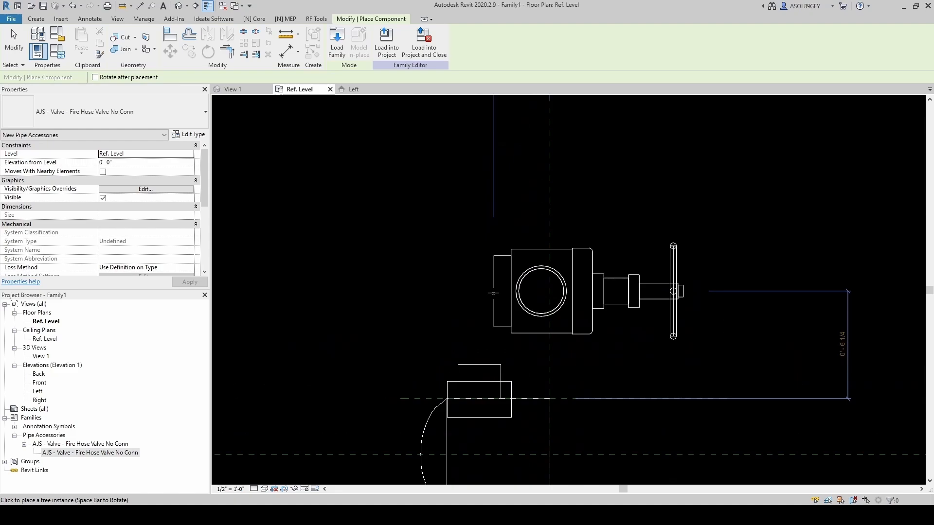
key("space")
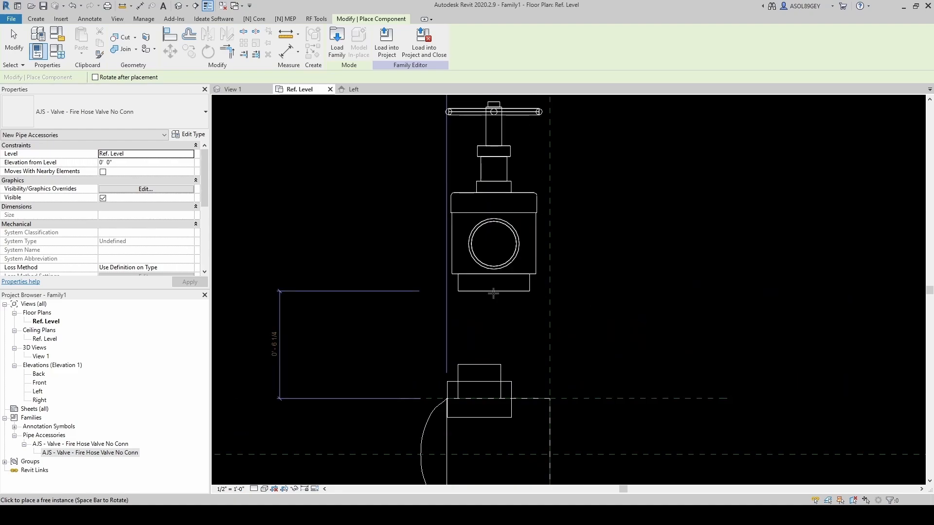
scroll(492, 303, "up", 1)
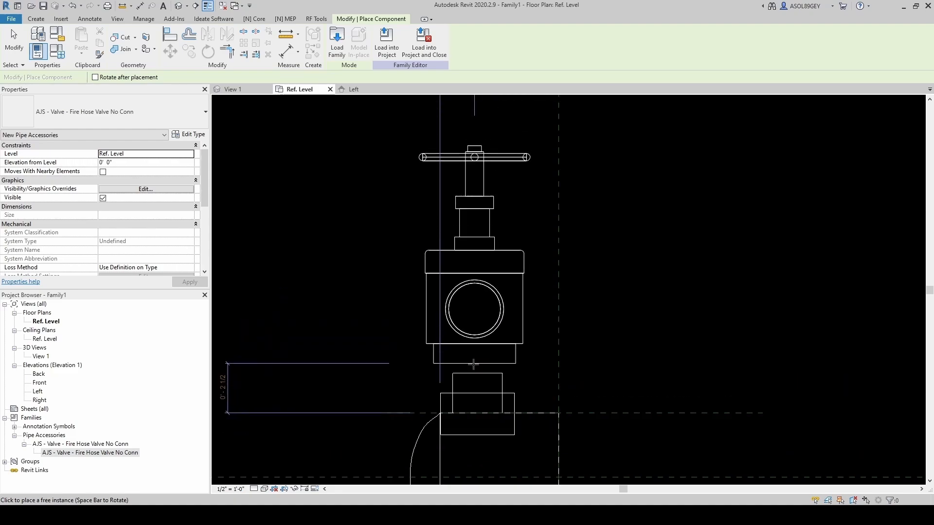
left_click(478, 372)
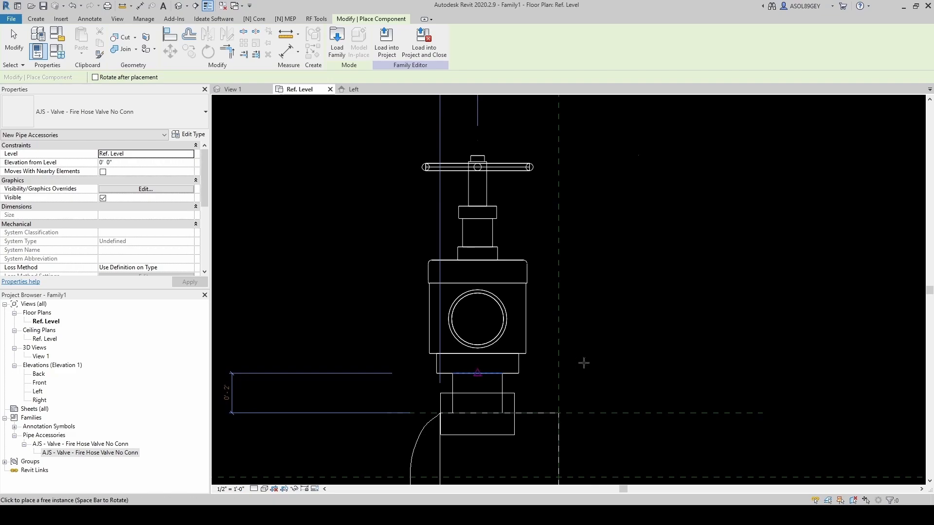
key("Escape")
scroll(562, 362, "down", 3)
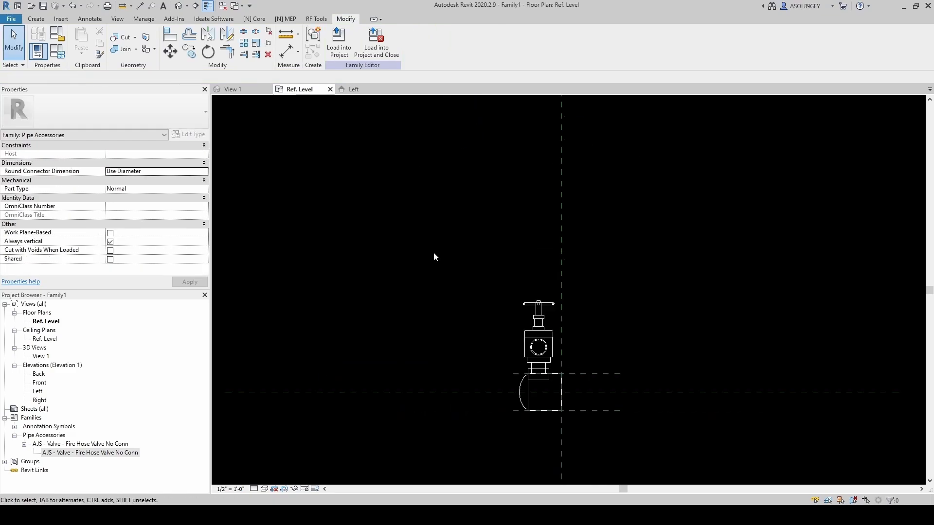
Rotate the placed hose valve 90° about its centre in the Back elevation, and return to the Left elevation.
left_click(233, 89)
scroll(436, 254, "down", 4)
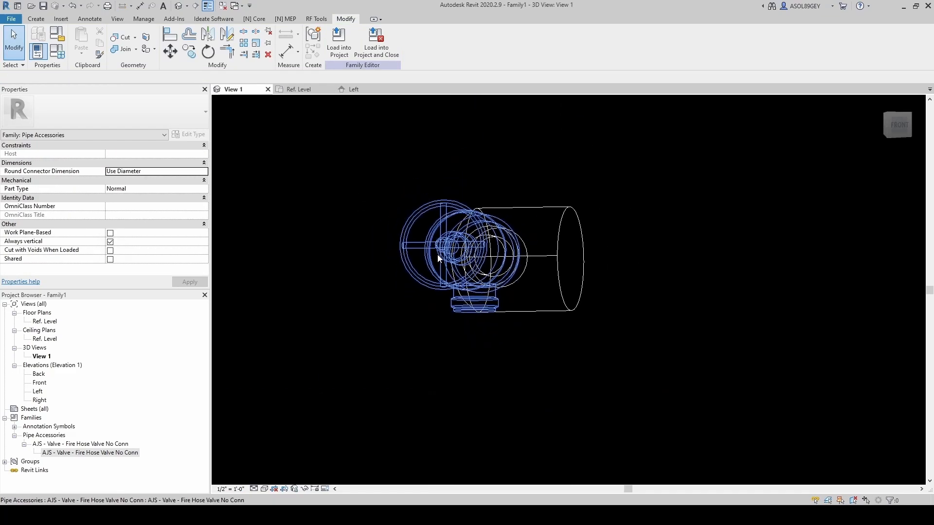
middle_click_drag(464, 249, 437, 272, "shift")
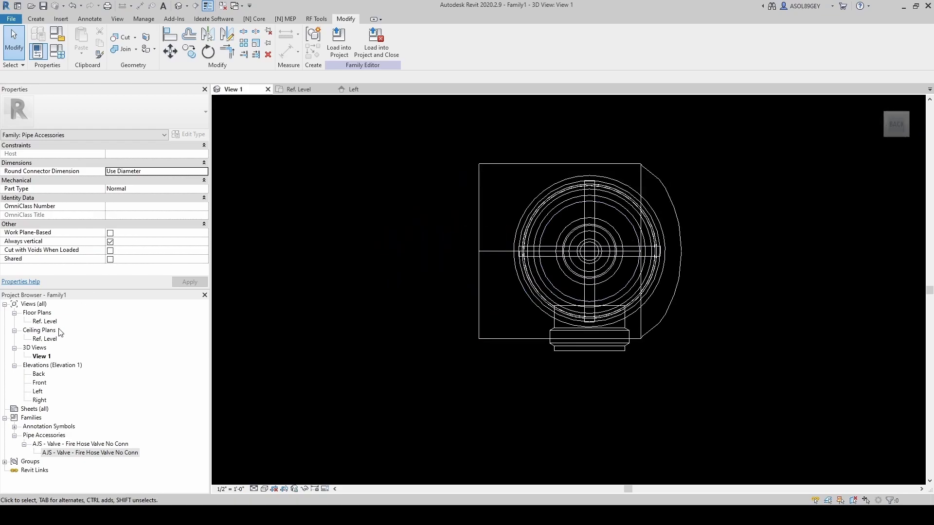
double_click(40, 374)
scroll(551, 403, "up", 6)
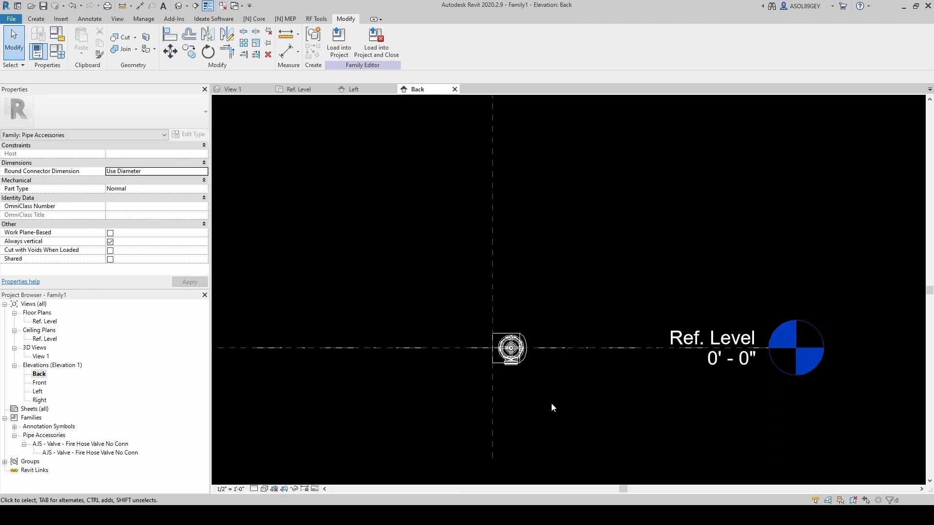
left_click(513, 300)
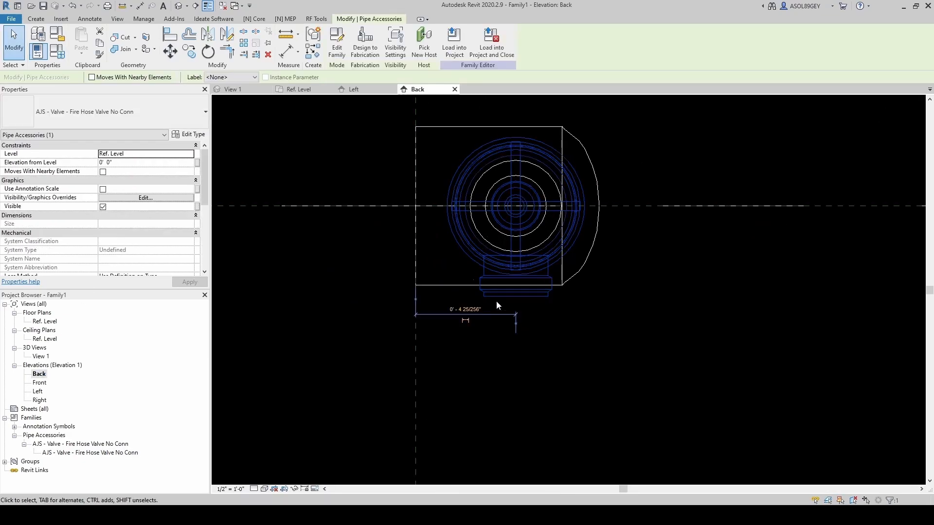
left_click(207, 51)
scroll(428, 209, "up", 4)
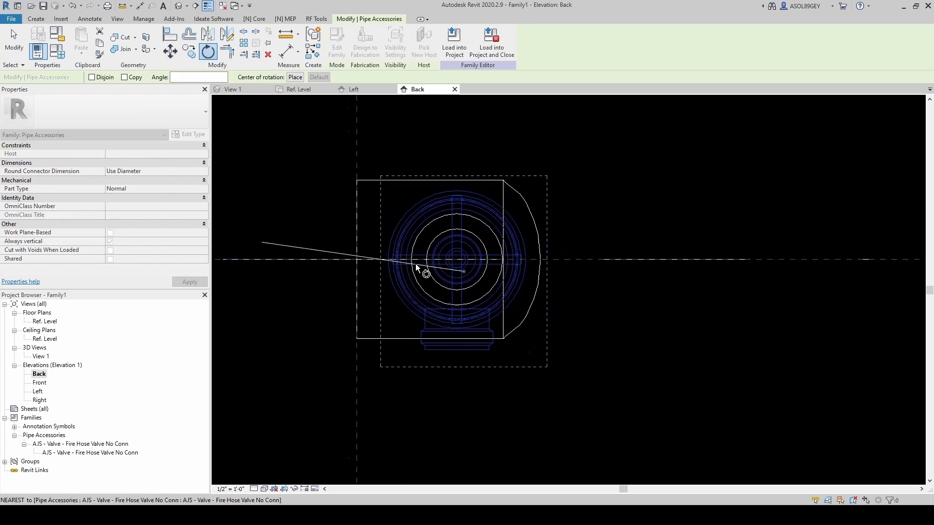
left_click_drag(494, 277, 494, 251)
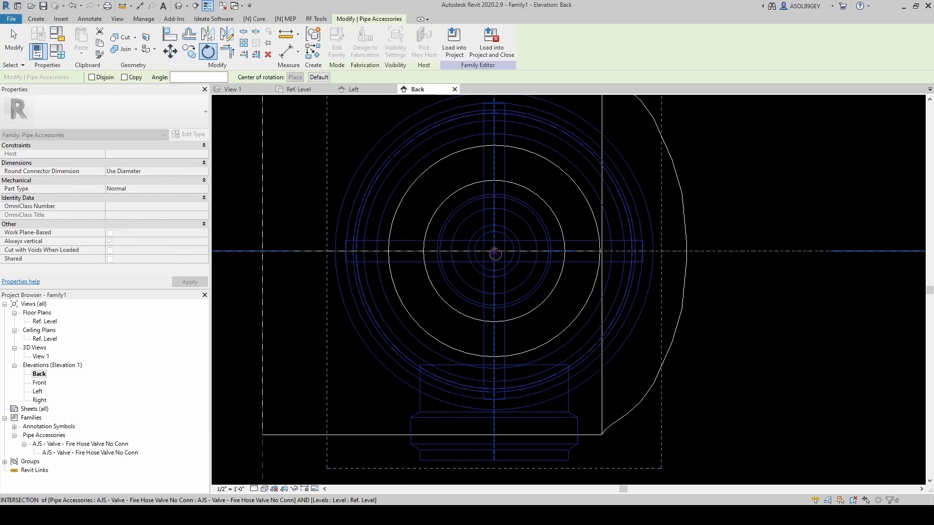
scroll(488, 258, "down", 5)
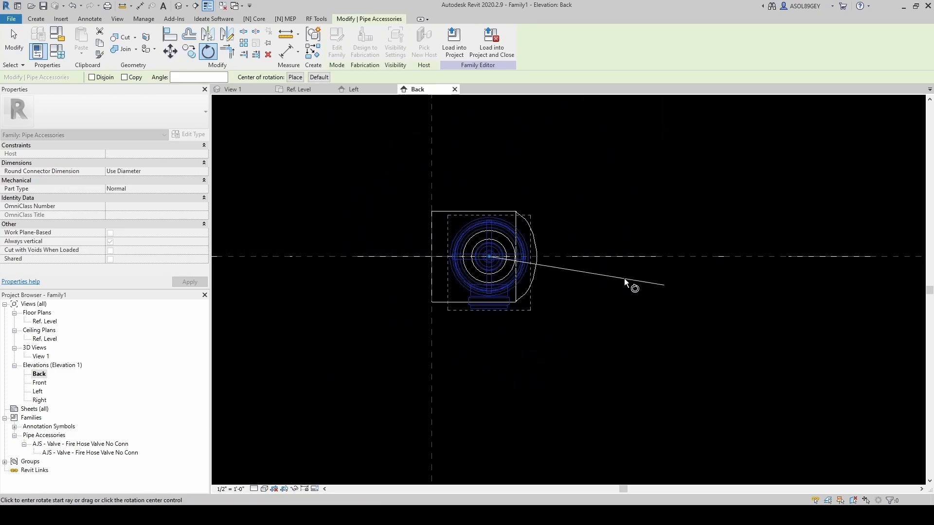
left_click(634, 261)
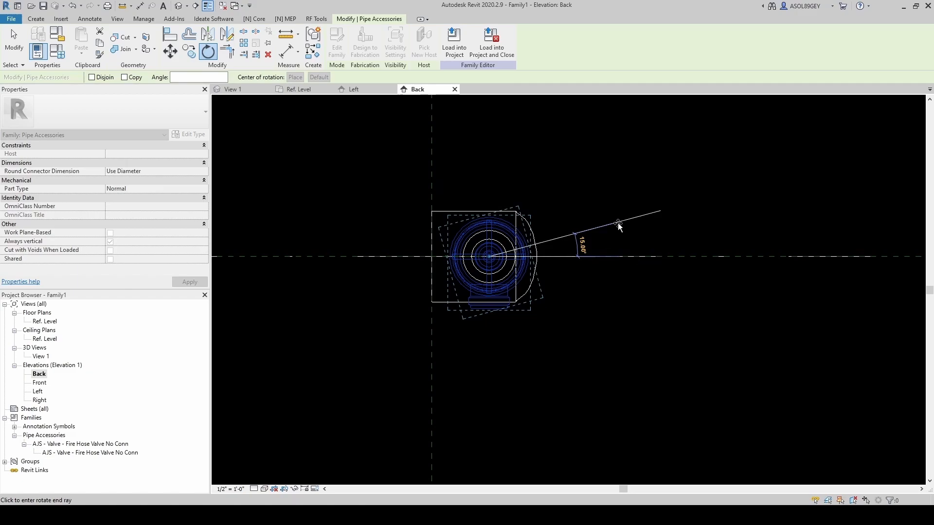
type("90")
key("Return")
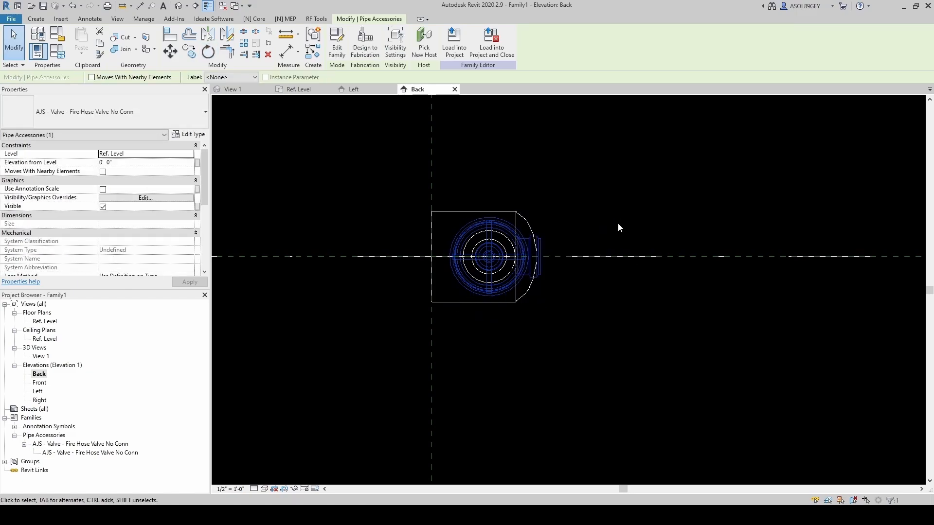
left_click(618, 225)
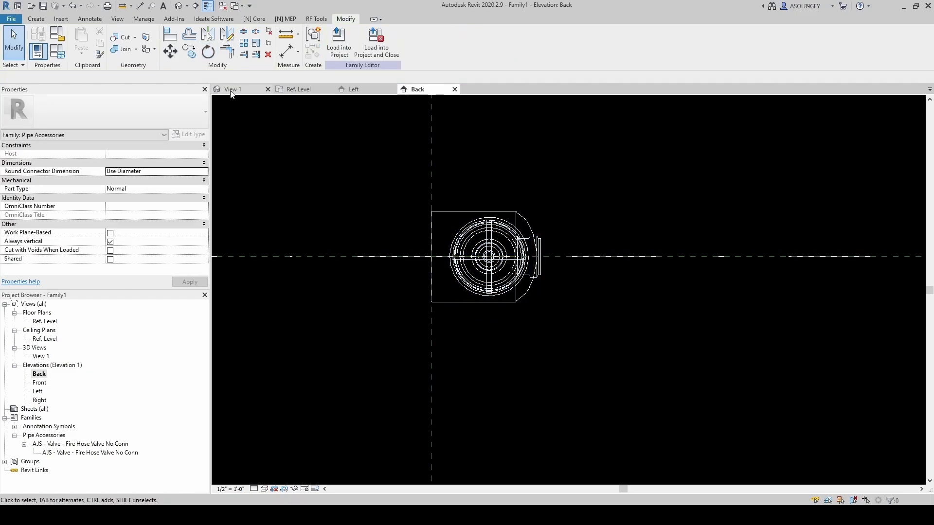
left_click(353, 89)
left_click_drag(328, 214, 512, 337)
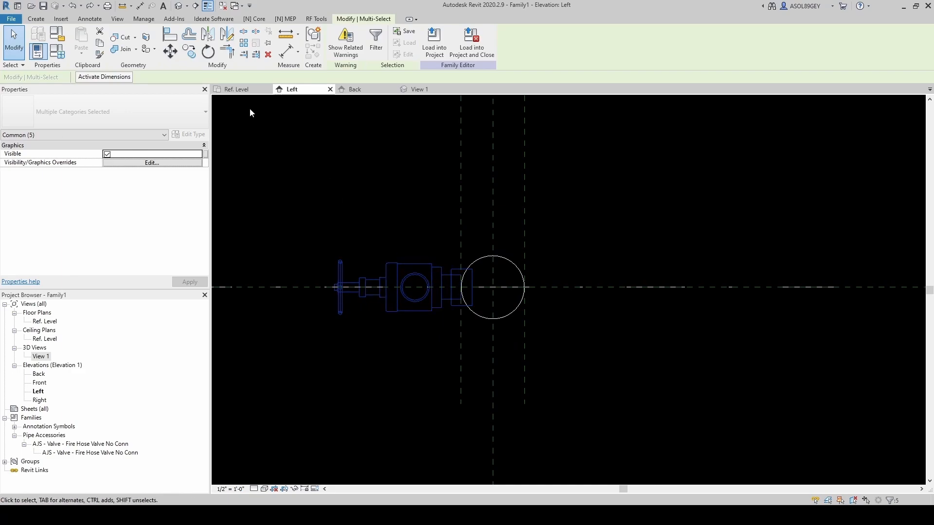
left_click(244, 43)
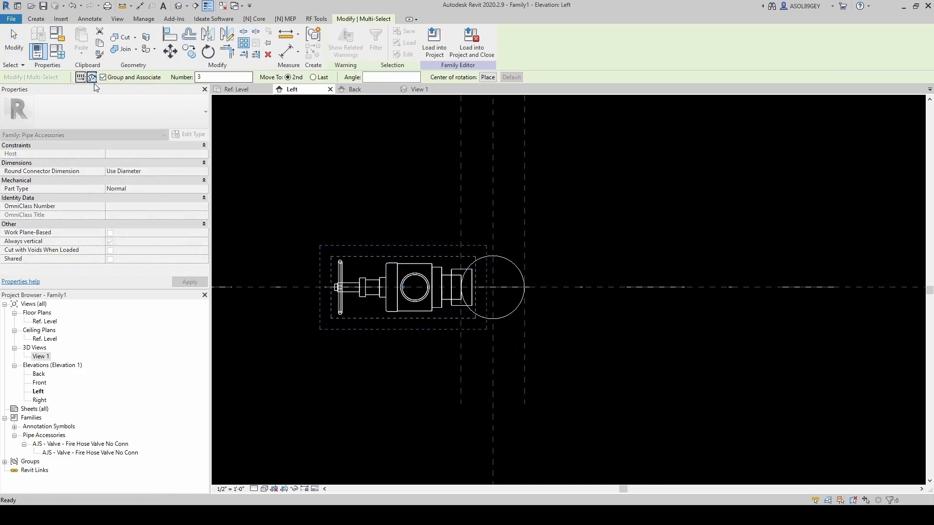
key("Escape")
key("Escape")
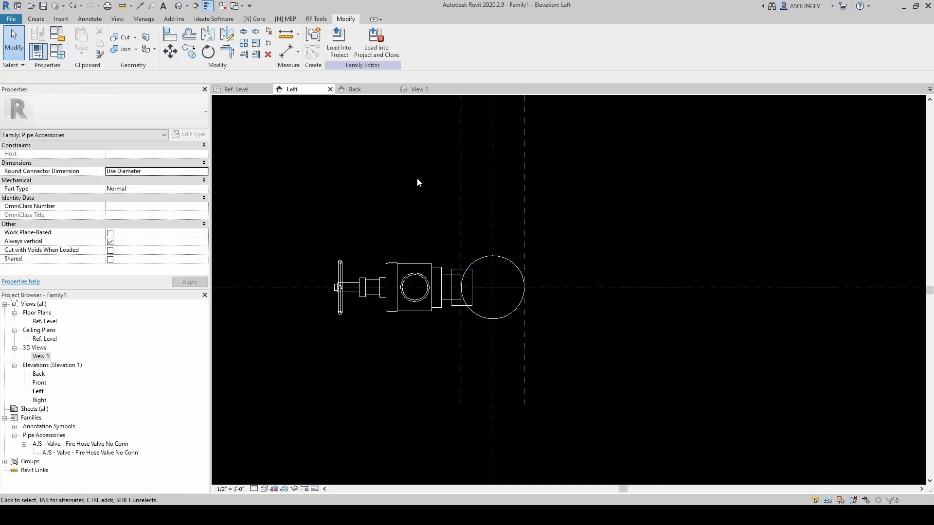
Mirror a copy of the outlet and its hose valve about a 135° axis through the round body's centre in the Left elevation.
scroll(360, 204, "up", 2)
left_click_drag(294, 212, 486, 363)
scroll(486, 362, "down", 1)
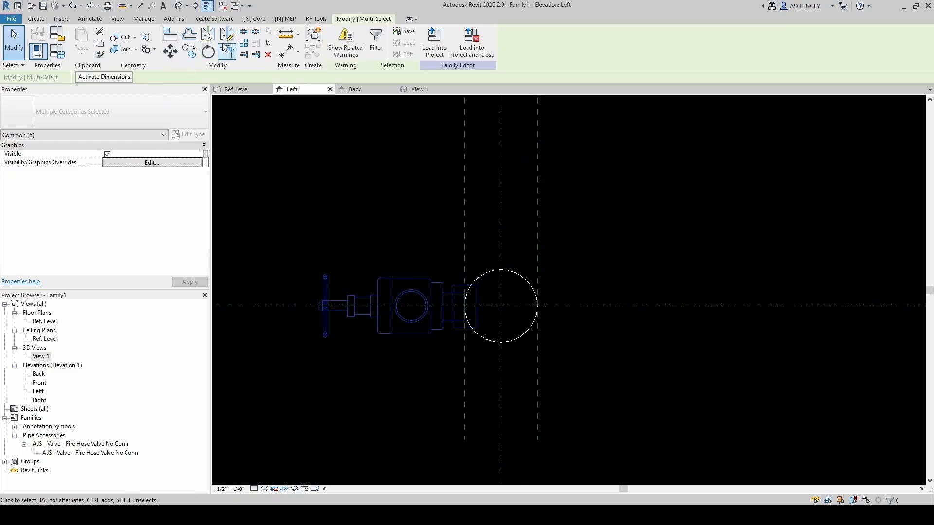
left_click(229, 40)
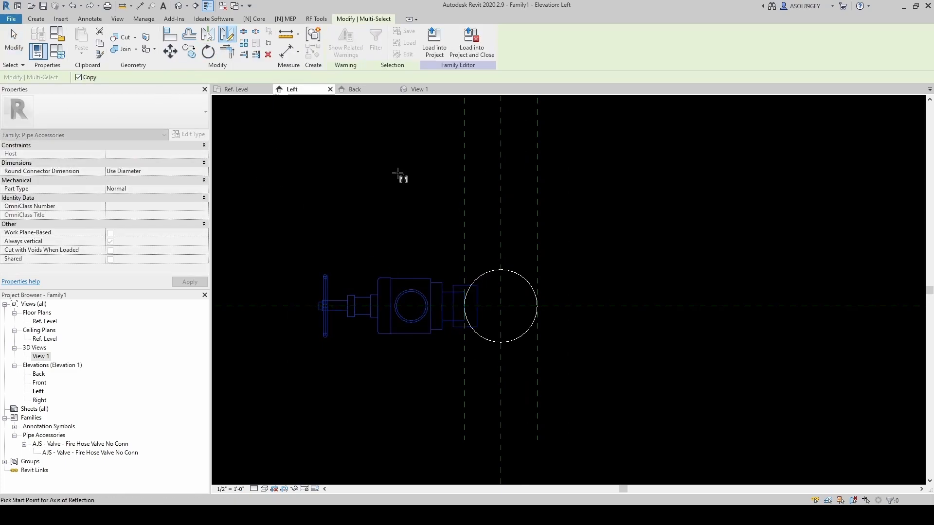
scroll(480, 278, "up", 1)
left_click(508, 316)
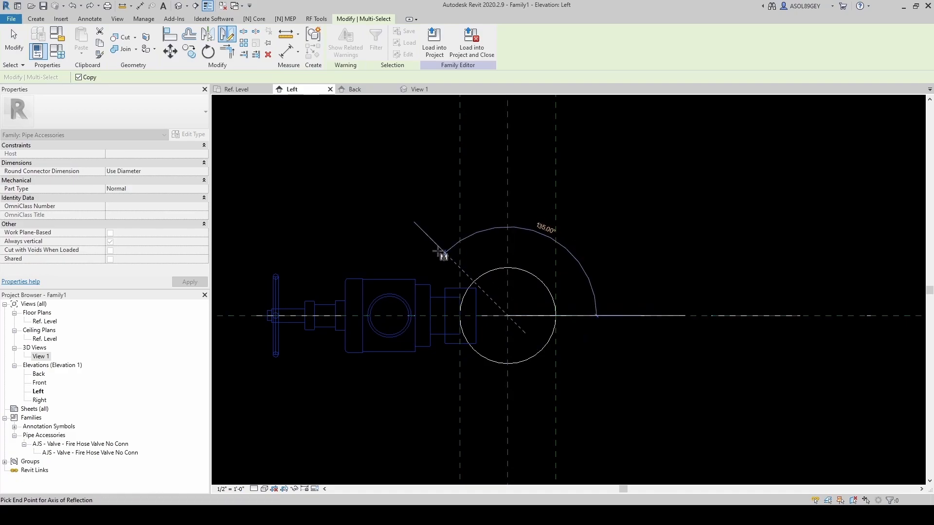
left_click(387, 196)
key("Escape")
scroll(666, 383, "down", 2)
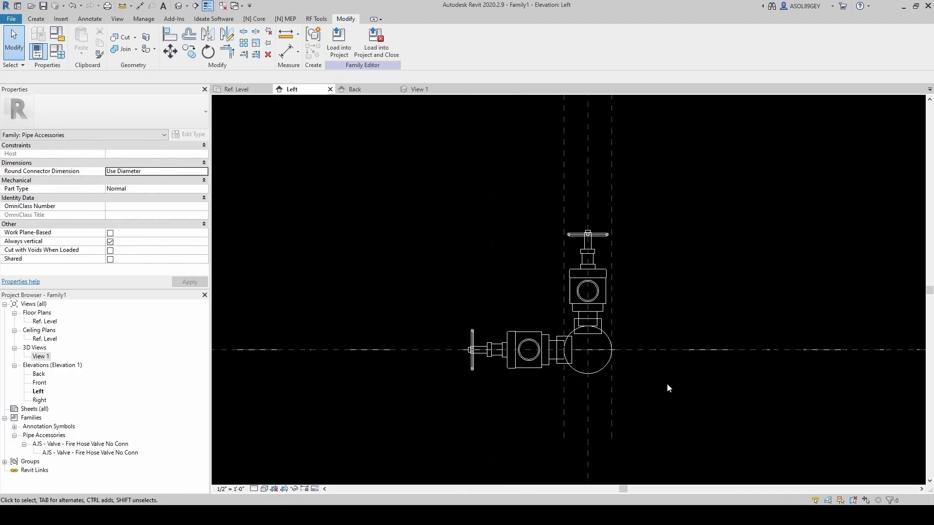
Mirror a copy of both outlets and their hose valves about a 45° axis through the round body's centre in the Left elevation.
left_click_drag(401, 197, 613, 374)
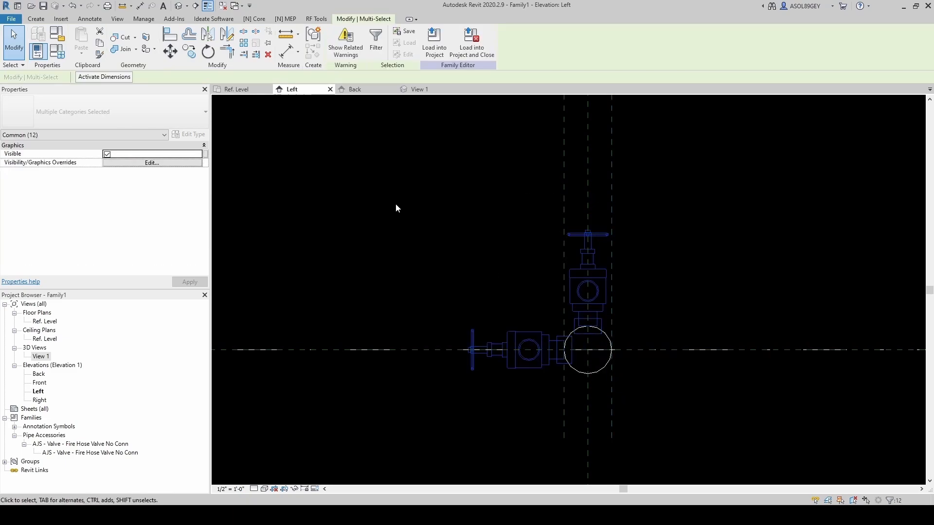
left_click(226, 34)
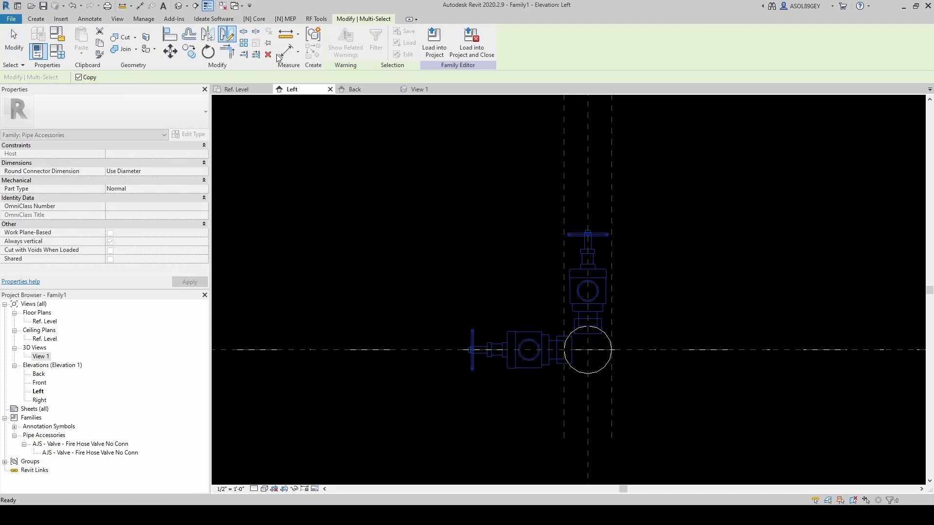
scroll(617, 354, "up", 2)
left_click(567, 347)
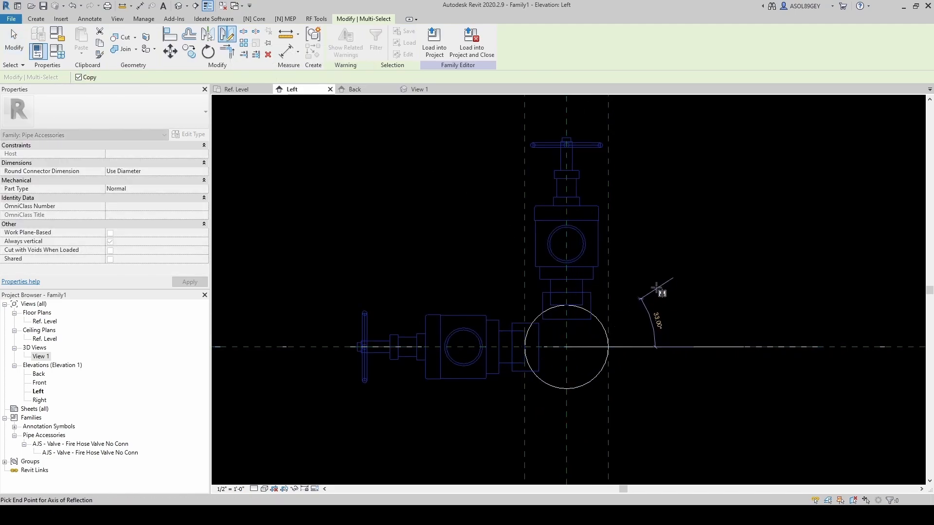
left_click(663, 254)
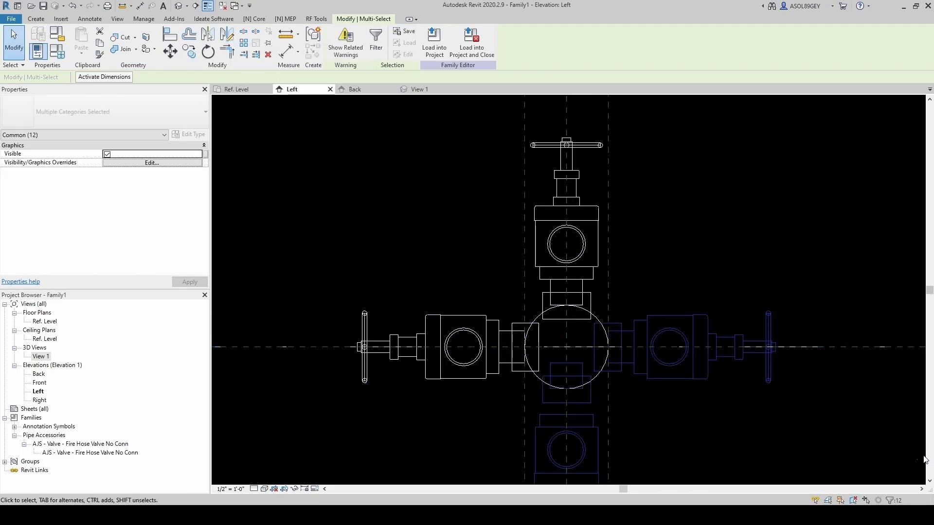
scroll(656, 373, "down", 2)
scroll(645, 371, "down", 2)
left_click(585, 365)
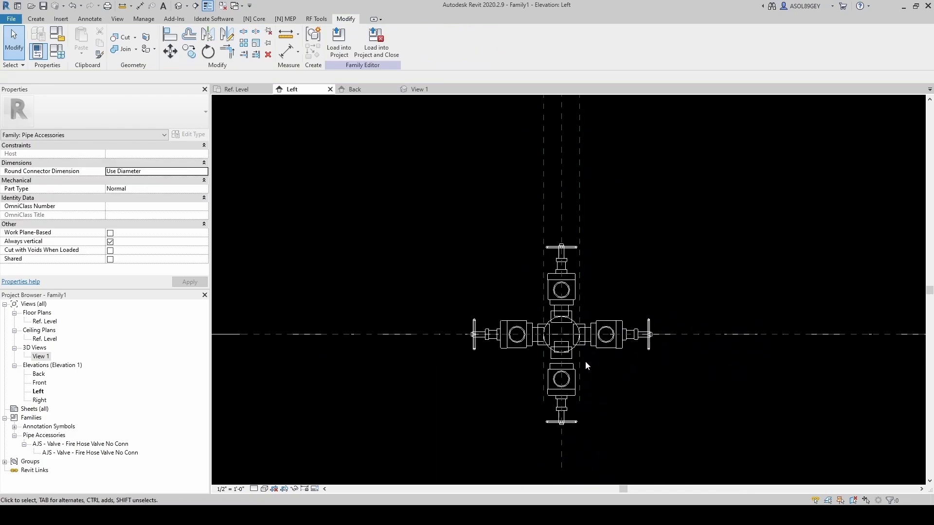
Show the 3D view View 1 in the Shaded visual style and examine the lower outlet and its hose valve.
left_click(419, 89)
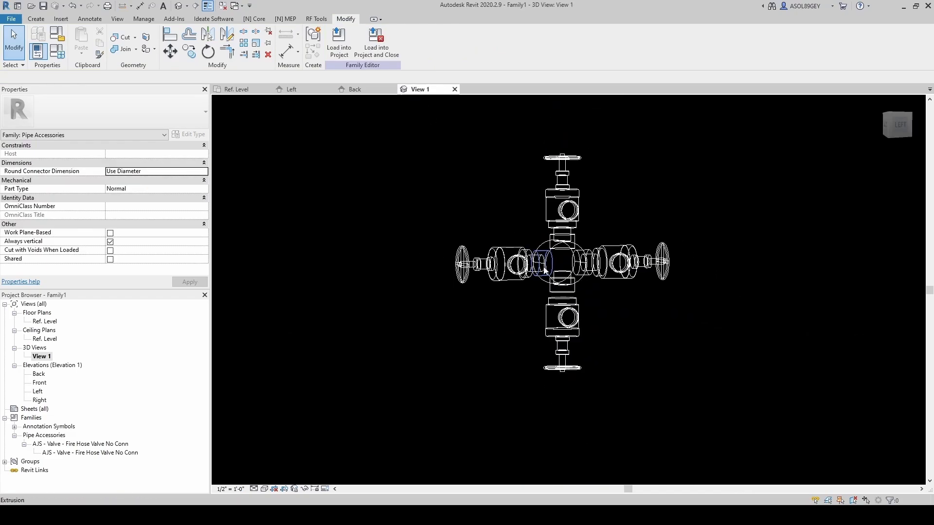
left_click(261, 489)
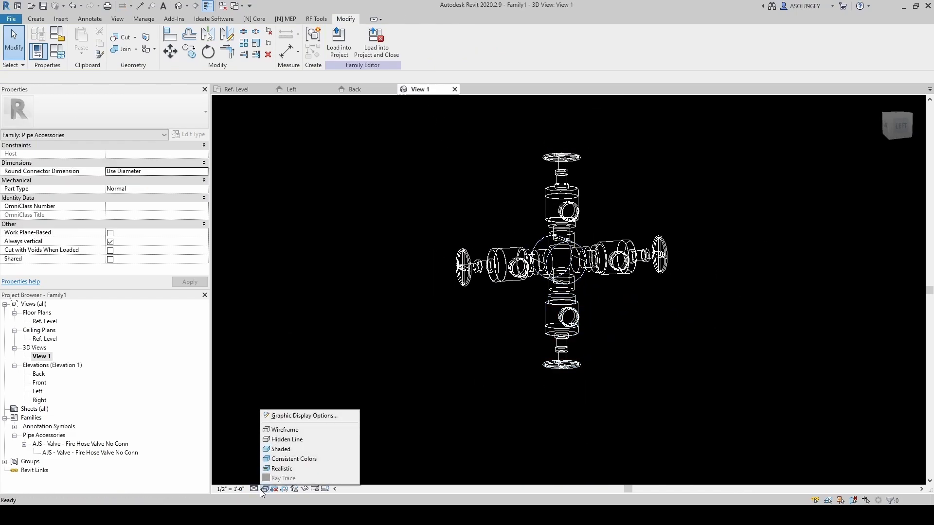
left_click(287, 450)
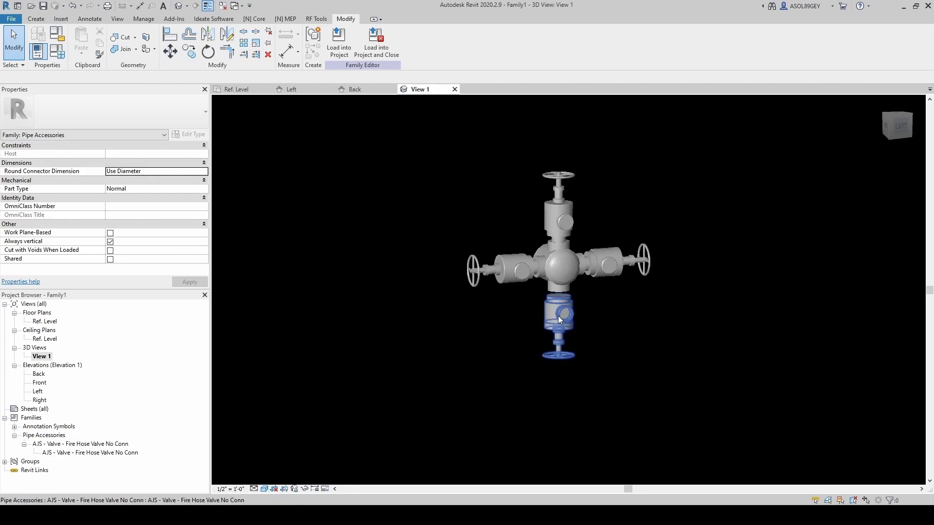
middle_click_drag(558, 316, 525, 304, "shift")
scroll(542, 284, "up", 5)
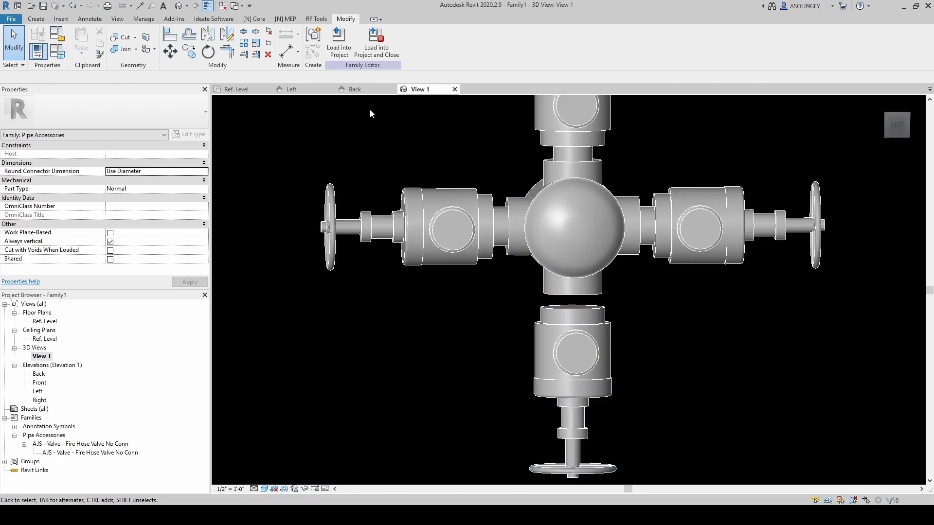
In the Back elevation, move the lower outlet's inner 2" extrusion down by its own length to meet the valve, and return to View 1.
left_click(358, 89)
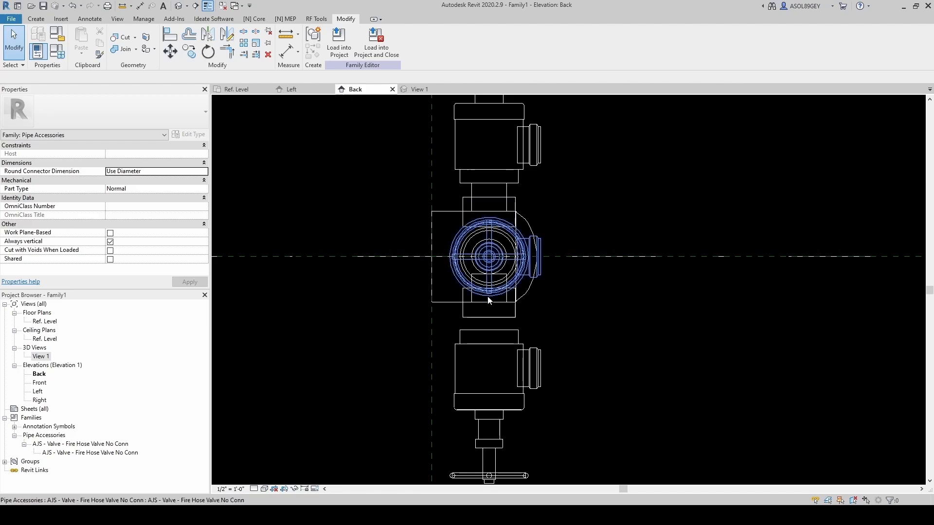
left_click(505, 301)
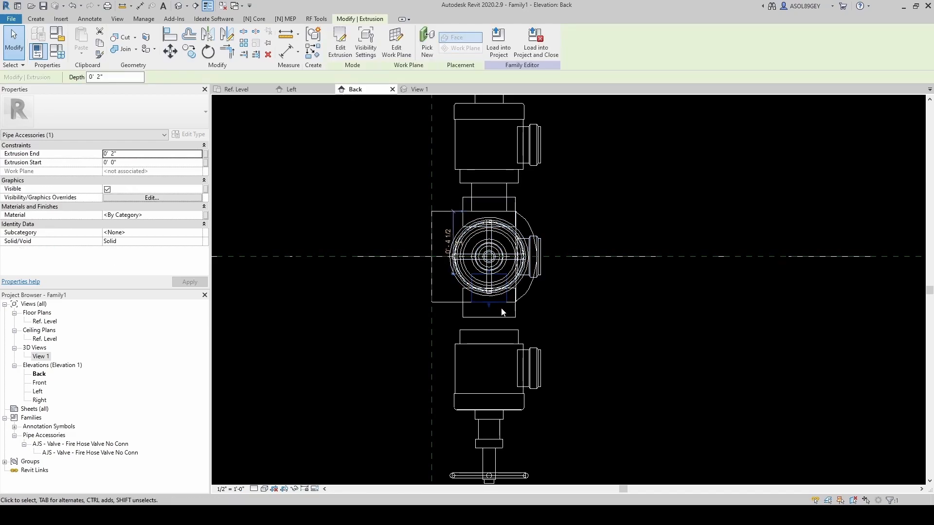
left_click(171, 53)
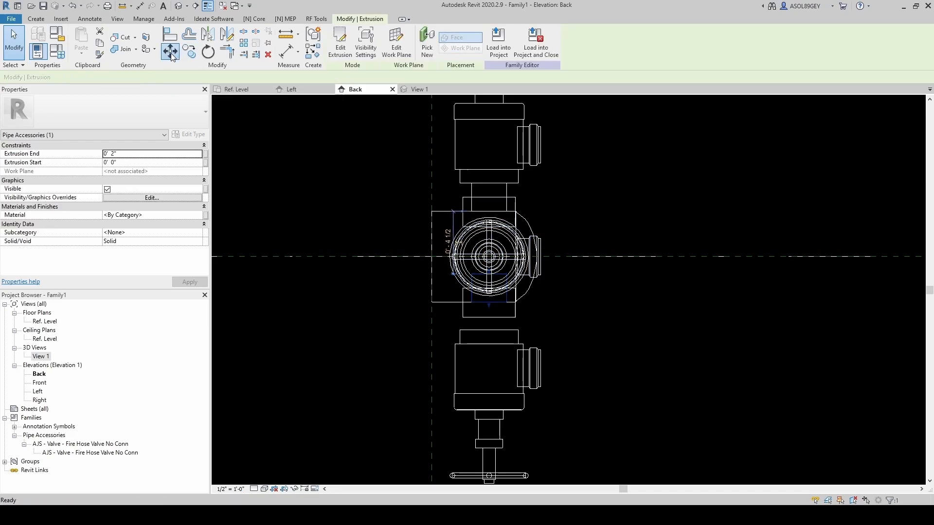
scroll(455, 284, "up", 3)
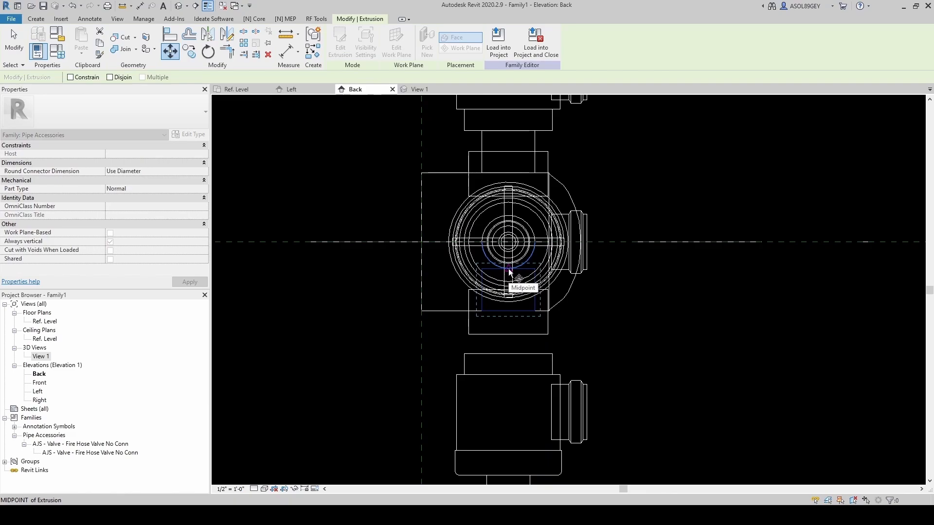
left_click(508, 268)
left_click(507, 312)
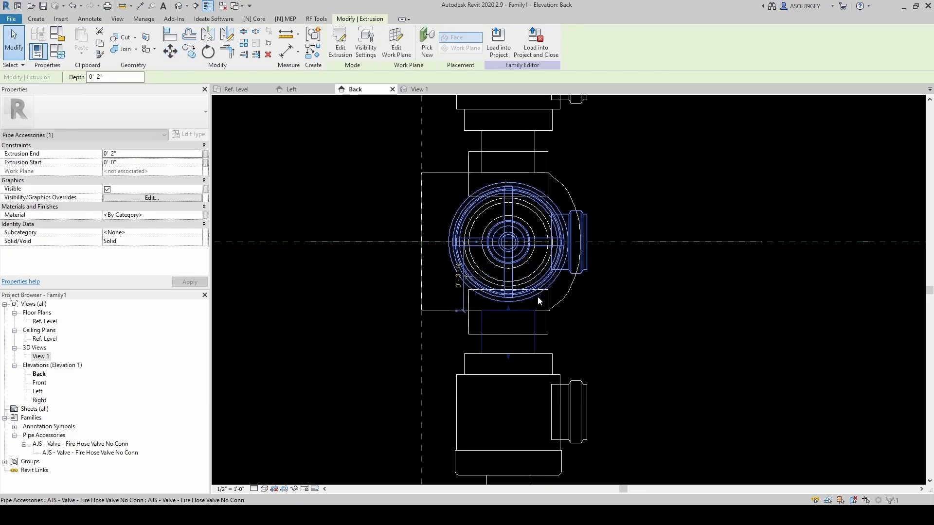
key("Escape")
scroll(538, 297, "down", 2)
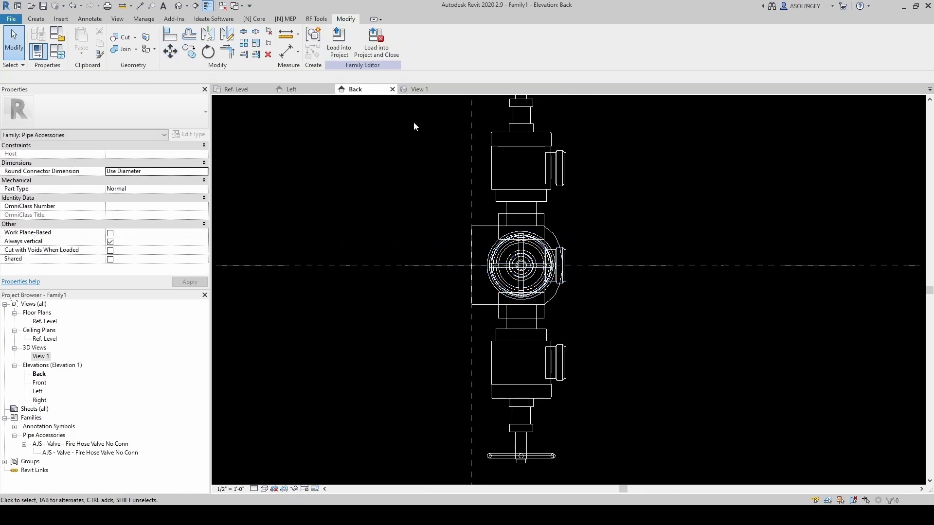
left_click(419, 89)
mouse_move(440, 224)
middle_mouse_down("shift")
mouse_move(497, 259)
mouse_move(462, 287)
mouse_move(522, 294)
mouse_move(611, 327)
mouse_move(602, 282)
mouse_move(520, 332)
mouse_move(539, 330)
middle_mouse_up("shift")
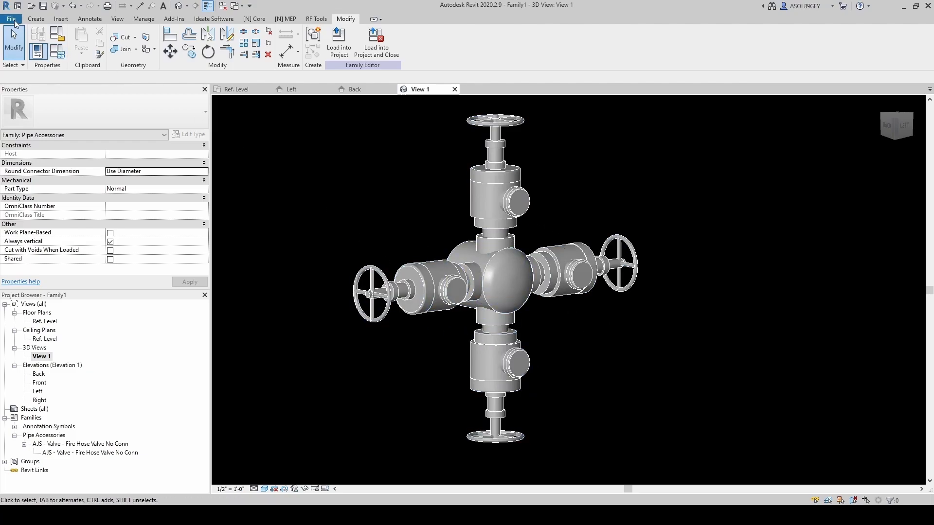
Save the family as AJS - Pump Test Header - Radial - 1000 GPM.rfa in the Fire Pump Test Headers folder.
left_click(11, 19)
mouse_move(33, 135)
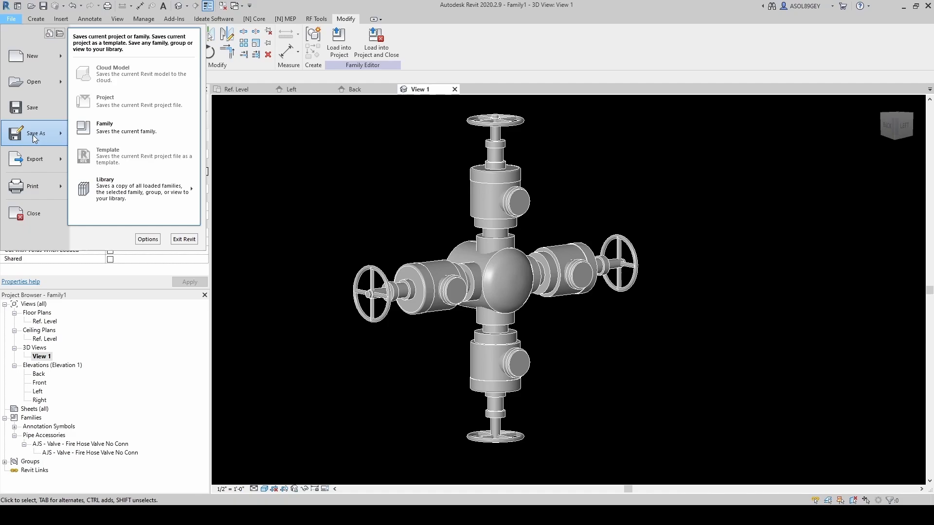
left_click(125, 135)
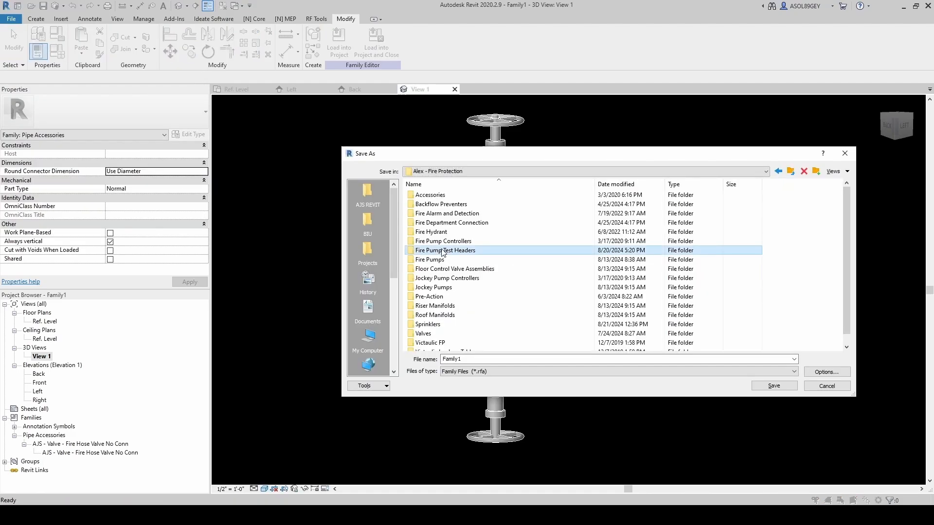
double_click(442, 250)
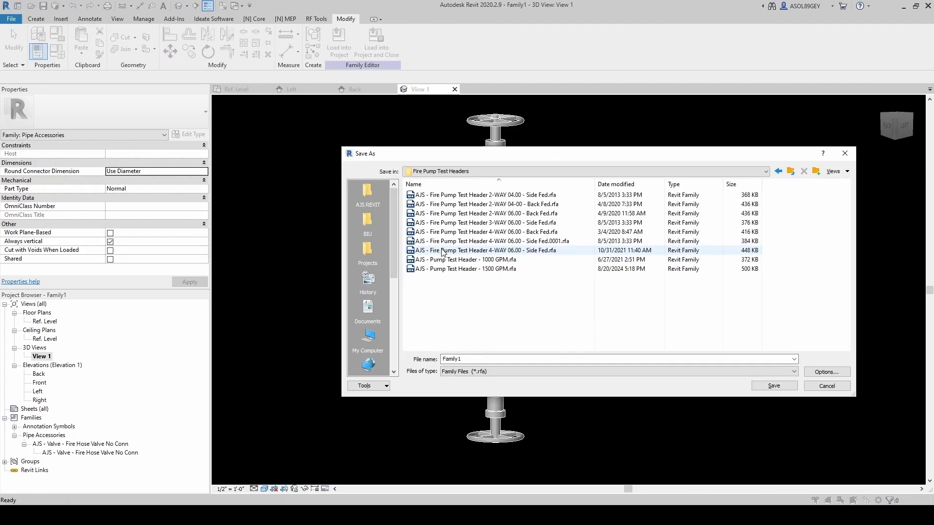
left_click(486, 259)
left_click(463, 361)
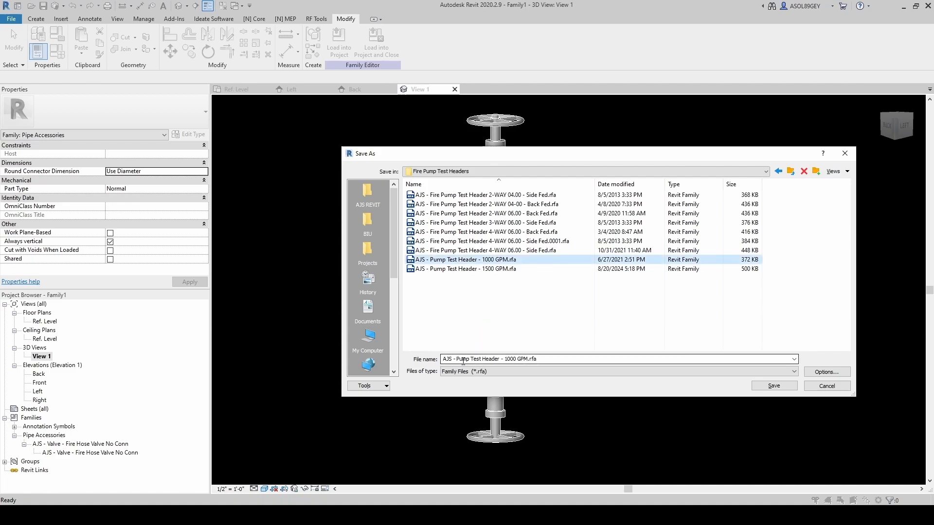
triple_click(520, 359)
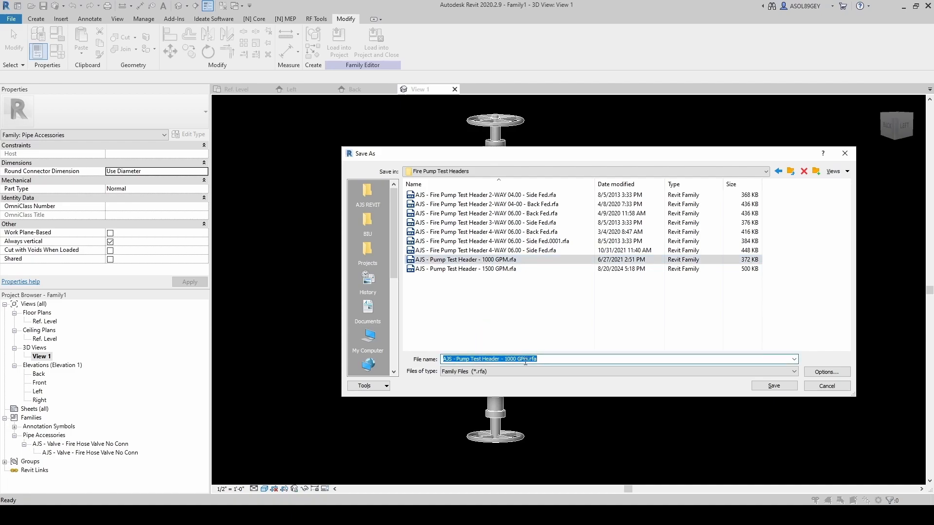
left_click(527, 359)
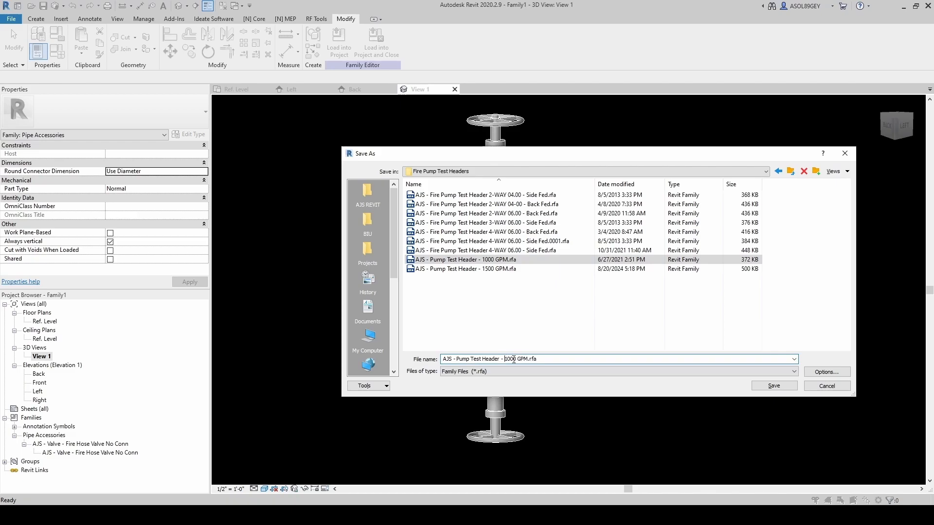
left_click(505, 359)
type("Radial -")
left_click(783, 388)
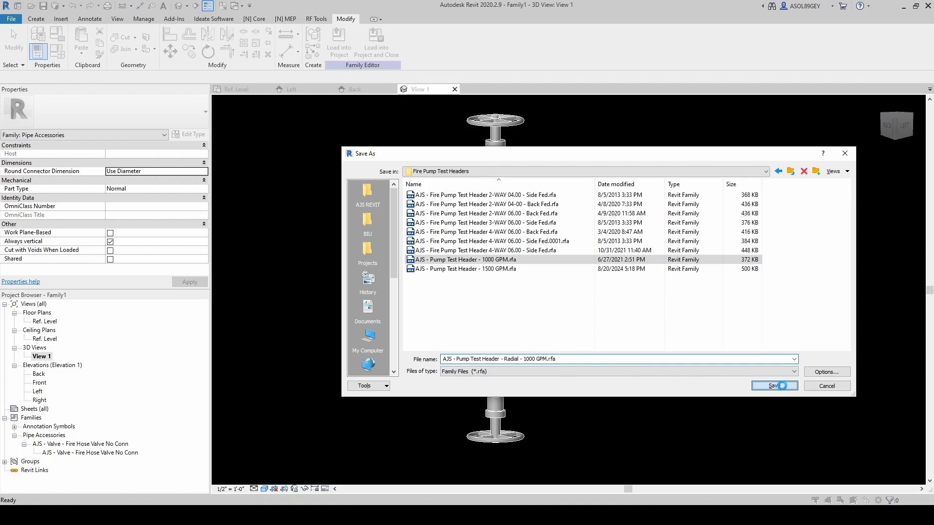
Place a pipe connector on the flat circular end face of the round body in the 3D view.
scroll(755, 370, "down", 1)
middle_click_drag(513, 369, 683, 360, "shift")
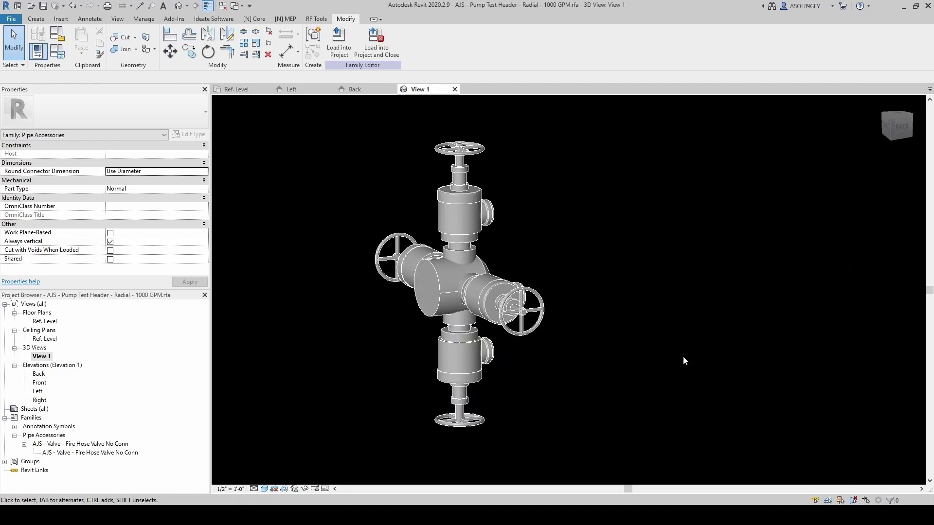
left_click(38, 18)
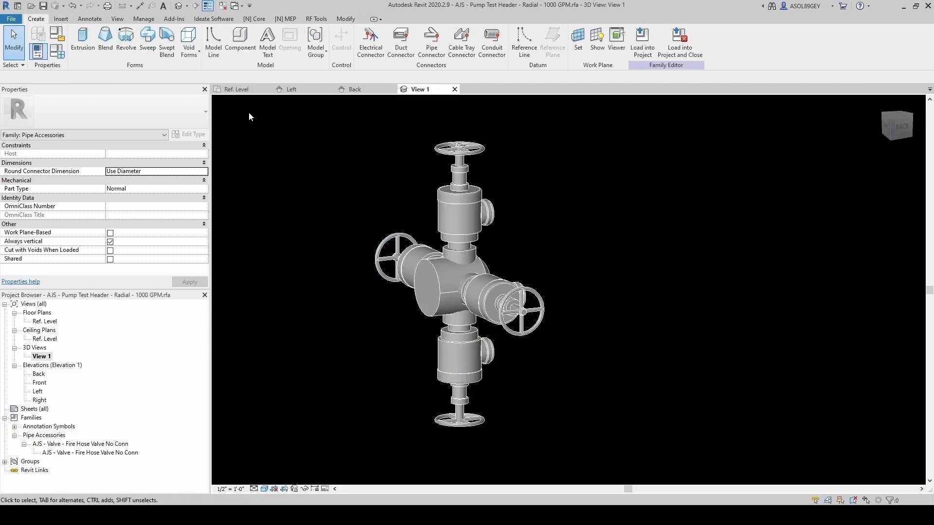
left_click(427, 46)
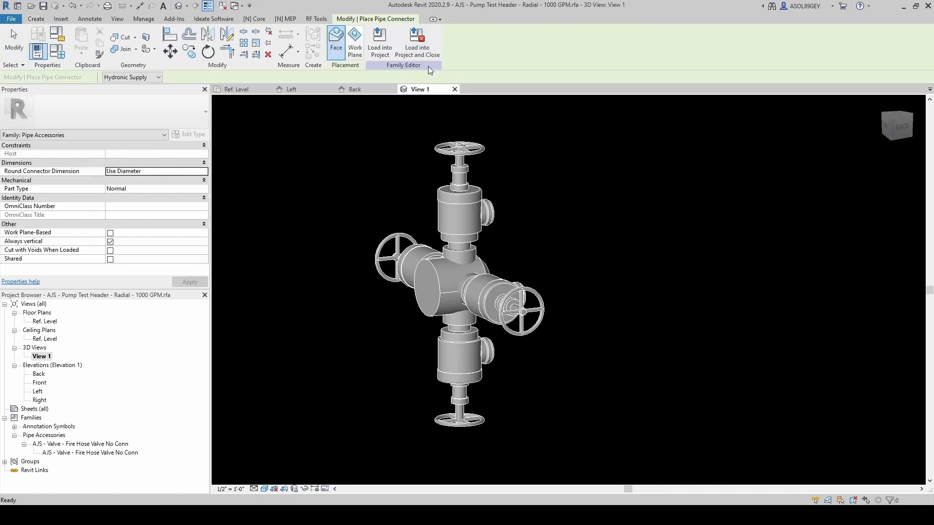
scroll(428, 312, "up", 3)
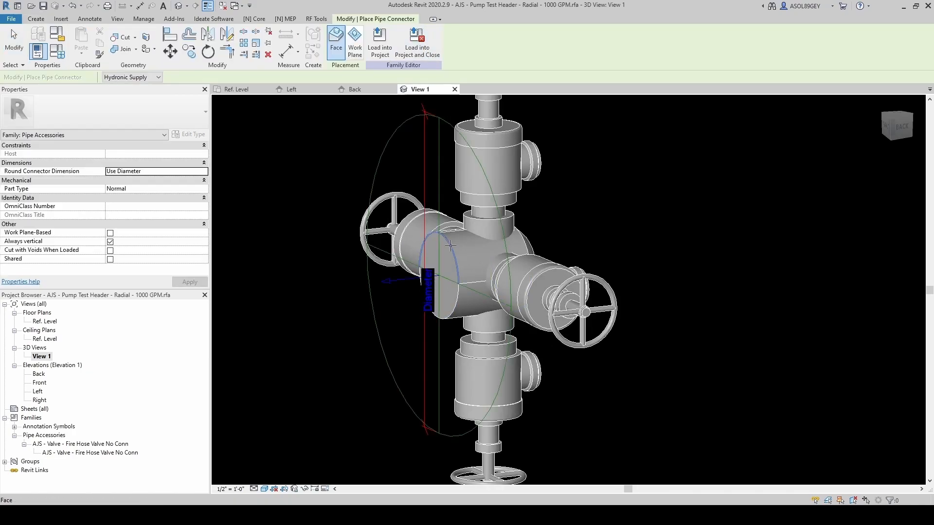
scroll(424, 263, "down", 2)
left_click(424, 263)
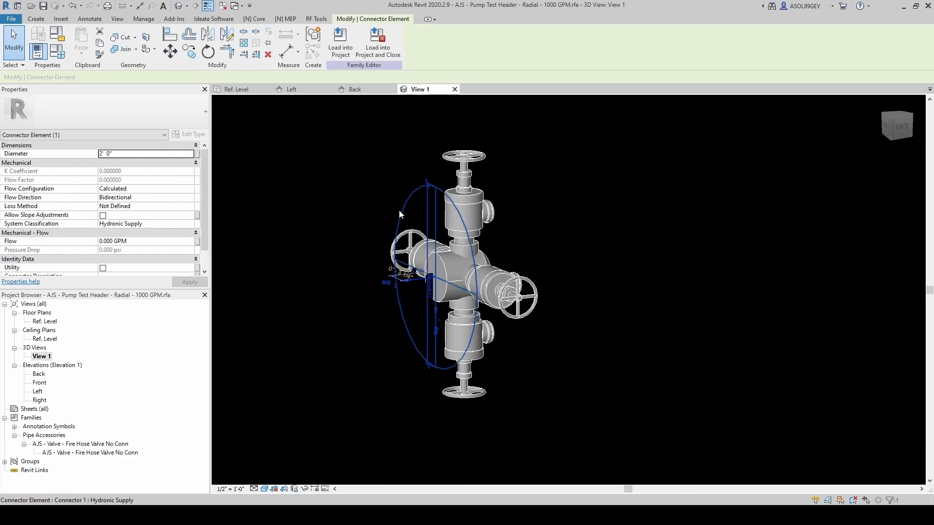
Set the pipe connector's diameter to 6" and its system classification to Fire Protection Wet.
left_click_drag(126, 154, 68, 141)
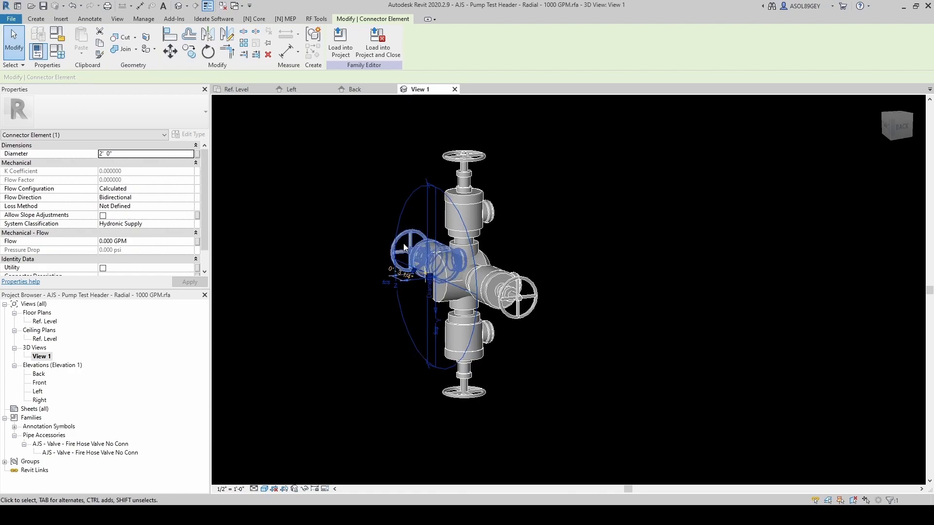
left_click_drag(126, 153, 100, 153)
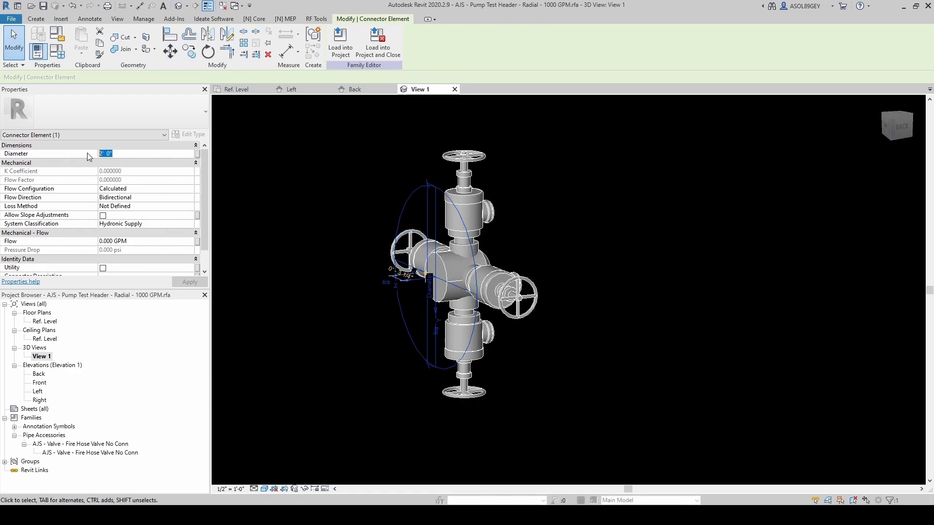
type("6")
left_click(144, 223)
scroll(143, 245, "up", 3)
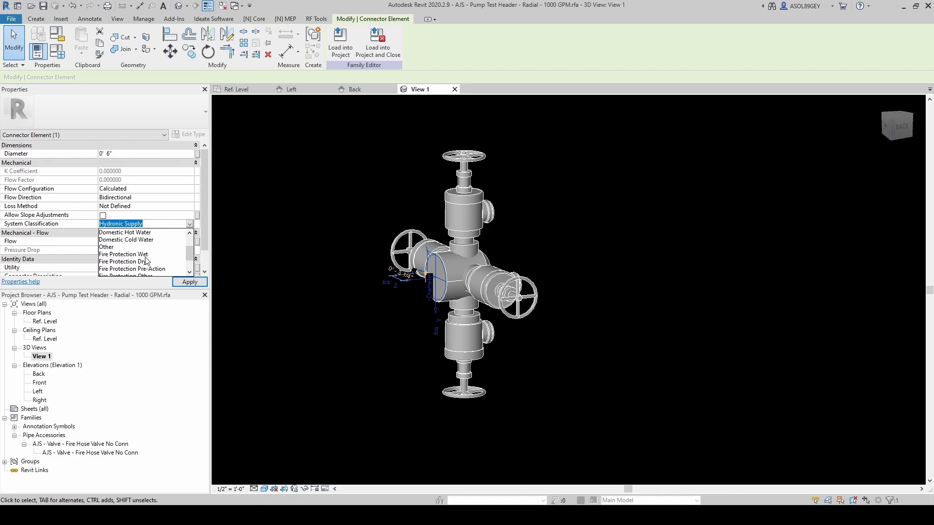
left_click(145, 257)
left_click(176, 282)
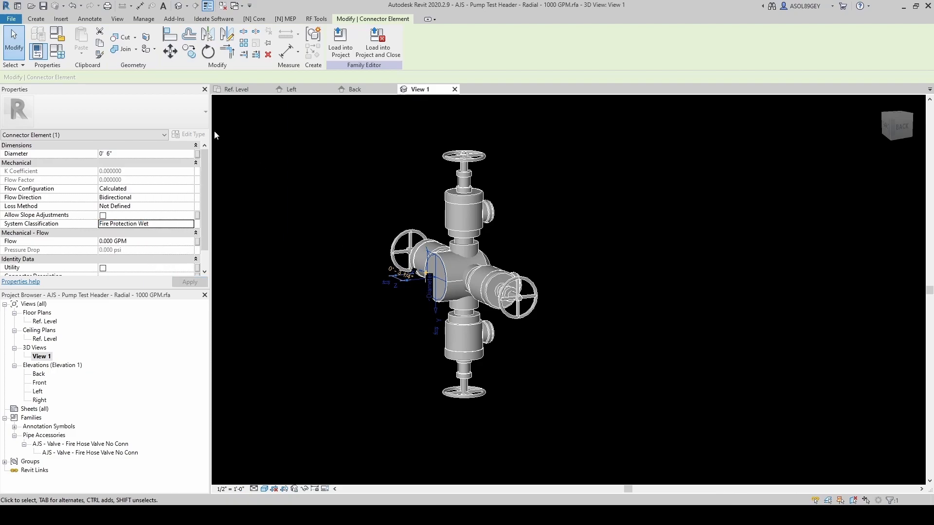
left_click(798, 368)
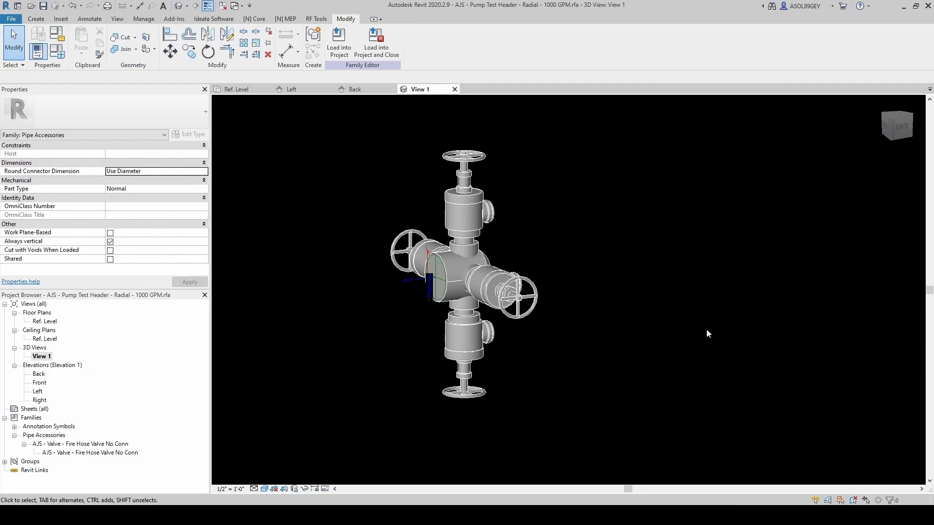
Delete the hose valve on the upper outlet in the 3D view, keeping the outlet itself.
left_click_drag(427, 132, 526, 249)
key("Delete")
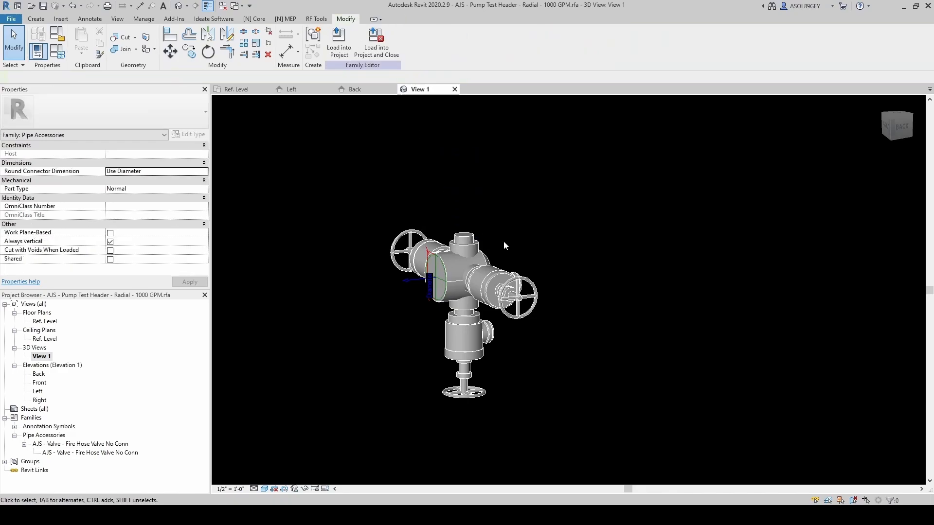
scroll(521, 254, "up", 2)
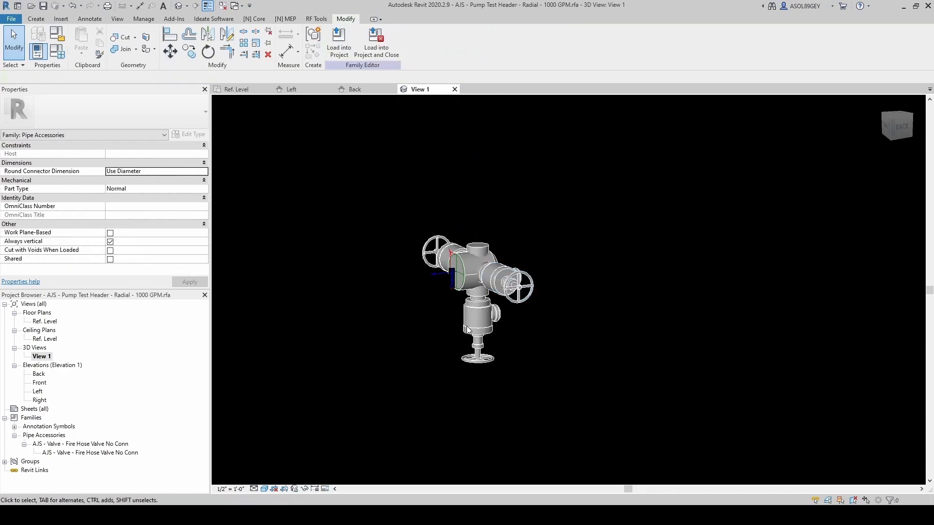
Delete the lower hose valve in the 3D view and reduce the diameter of the pipe connector on the flat end face.
left_click_drag(421, 273, 561, 410)
key("Delete")
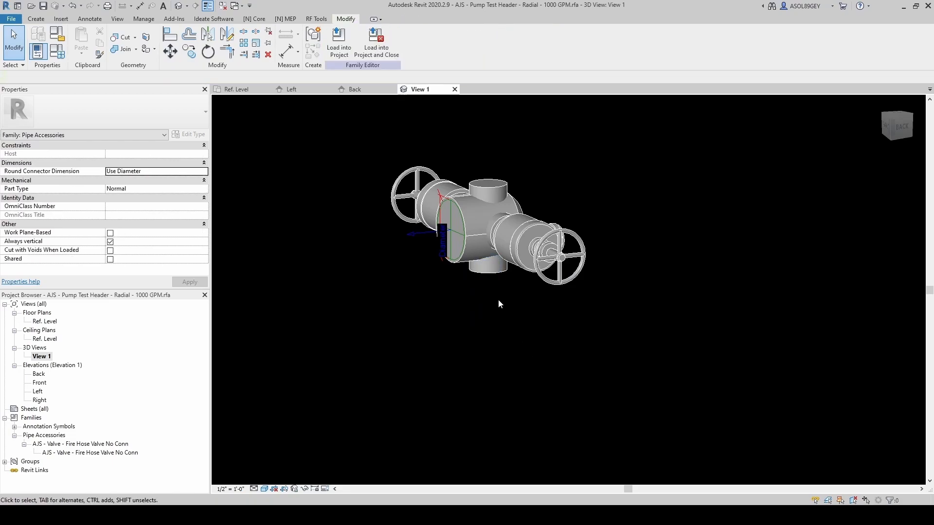
left_click(419, 232)
left_click(127, 153)
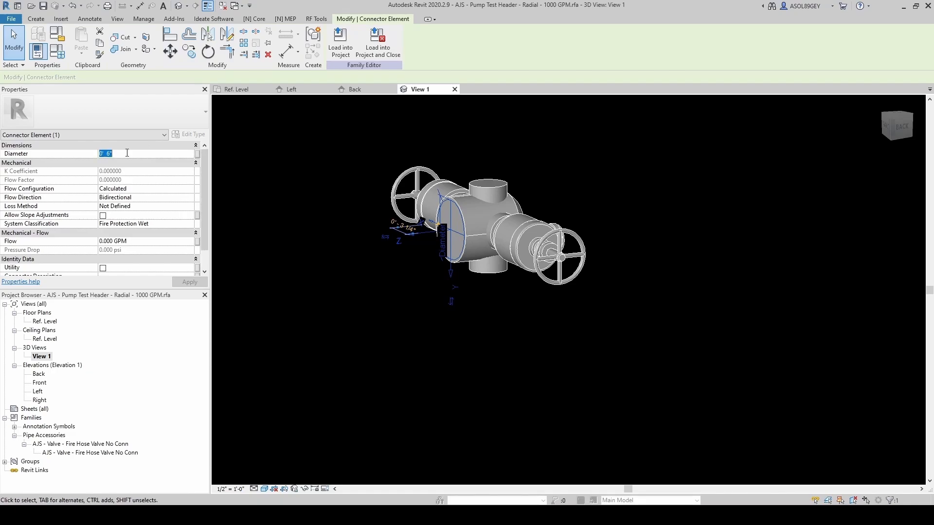
left_click(430, 326)
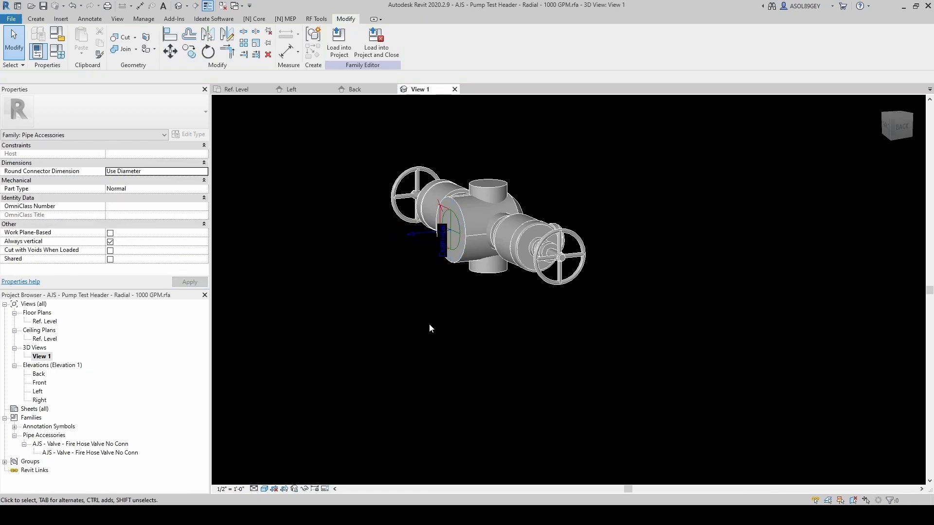
Save the family under the new name AJS - Pump Test Header - Radial - 500 GPM.rfa in the Fire Pump Test Headers folder.
left_click(11, 25)
mouse_move(33, 134)
left_click(107, 135)
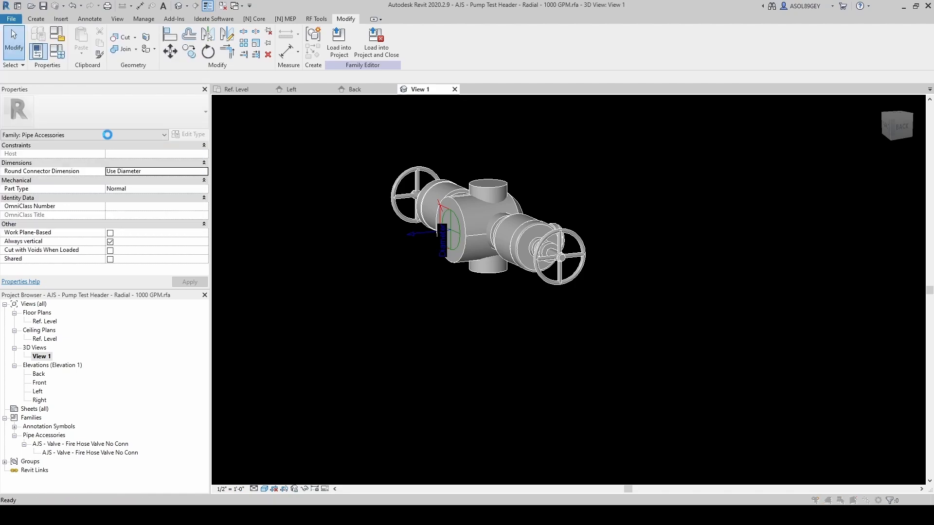
key("BackSpace")
key("BackSpace")
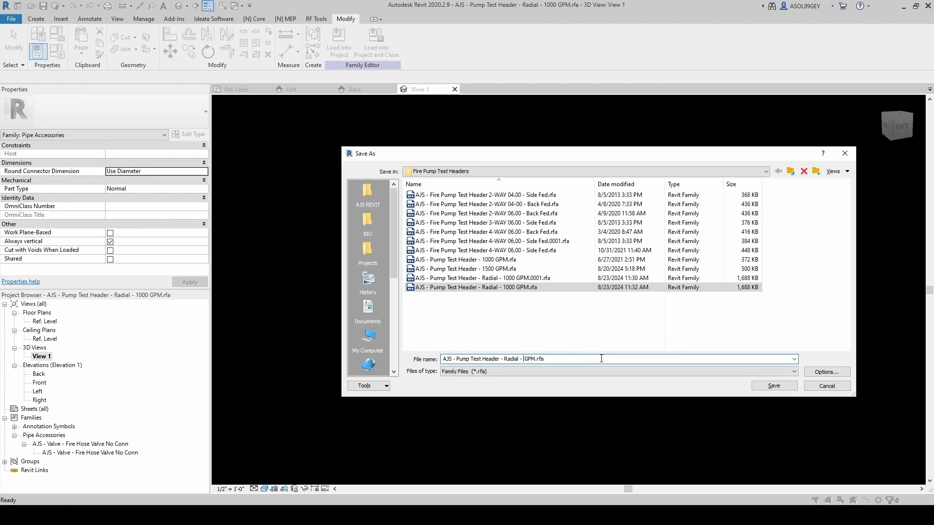
left_click(777, 390)
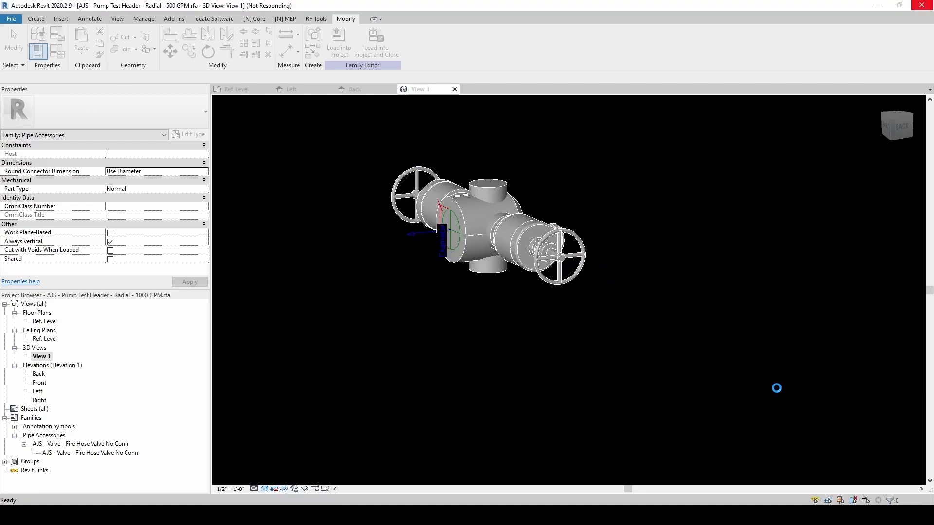
In the Ref. Level plan, move the upper hose valve and its outlet 4" straight up, away from the round body.
left_click(50, 322)
double_click(50, 322)
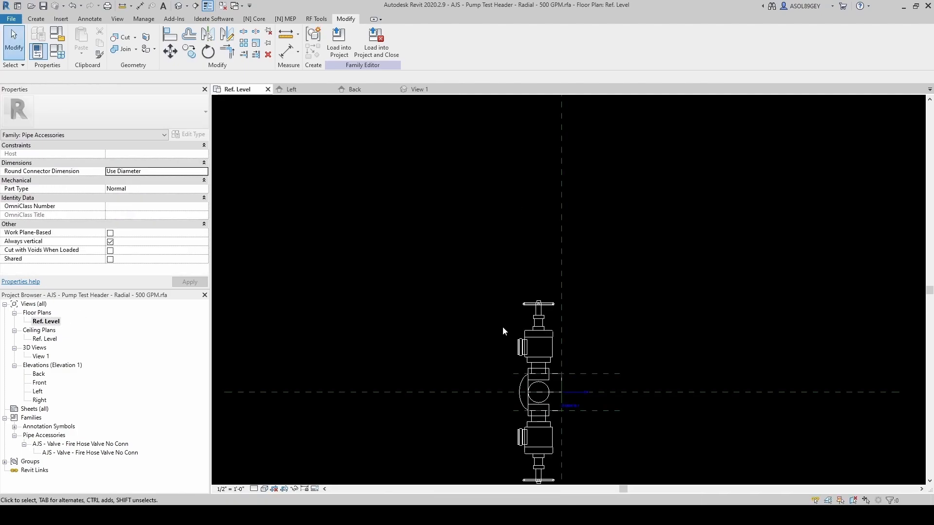
middle_click_drag(492, 368, 490, 351)
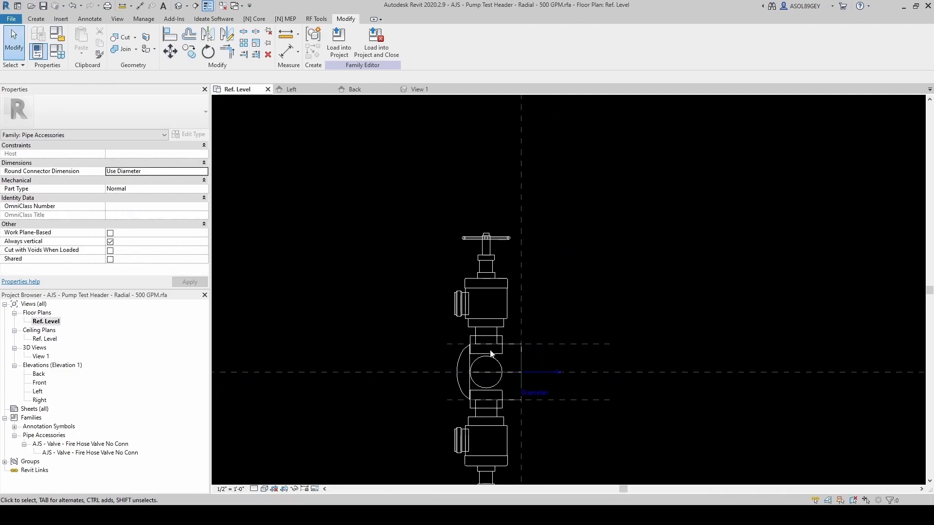
left_click_drag(415, 200, 544, 357)
left_click(178, 54)
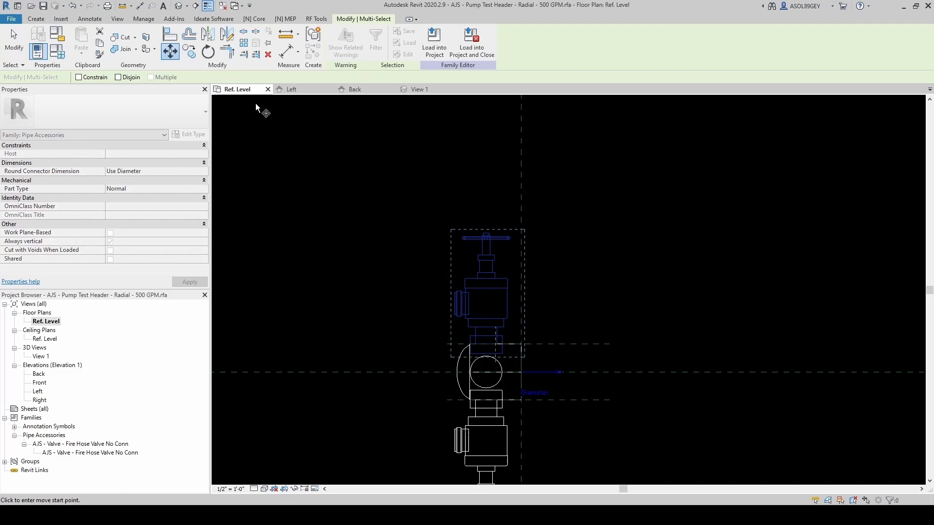
left_click(358, 312)
type("4\"")
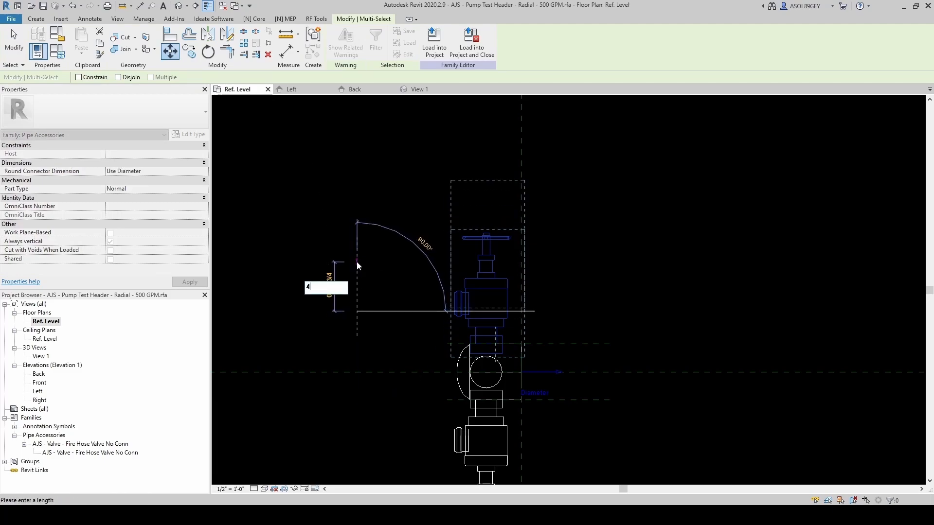
key("Return")
Edit the round body's revolve sketch so its straight upper edge lies 4.313" from the centre axis, and finish the sketch.
left_click(460, 355)
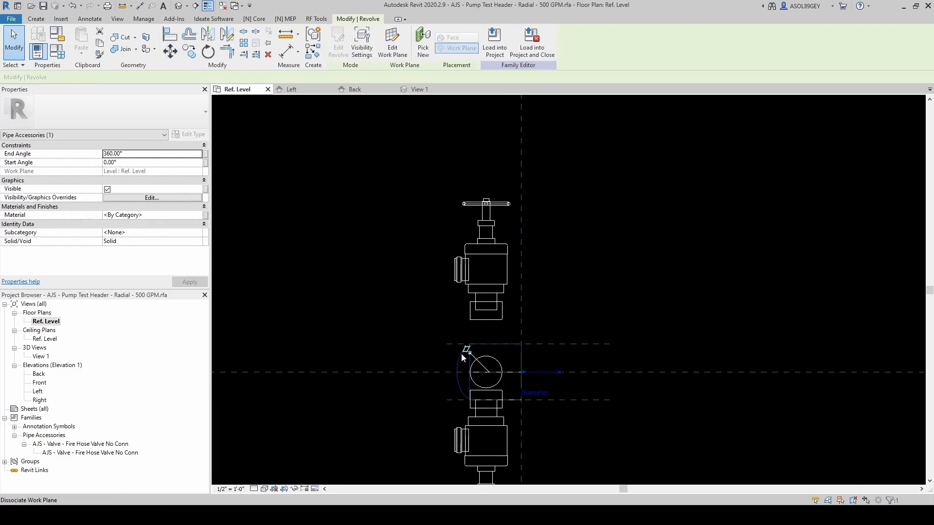
left_click(340, 53)
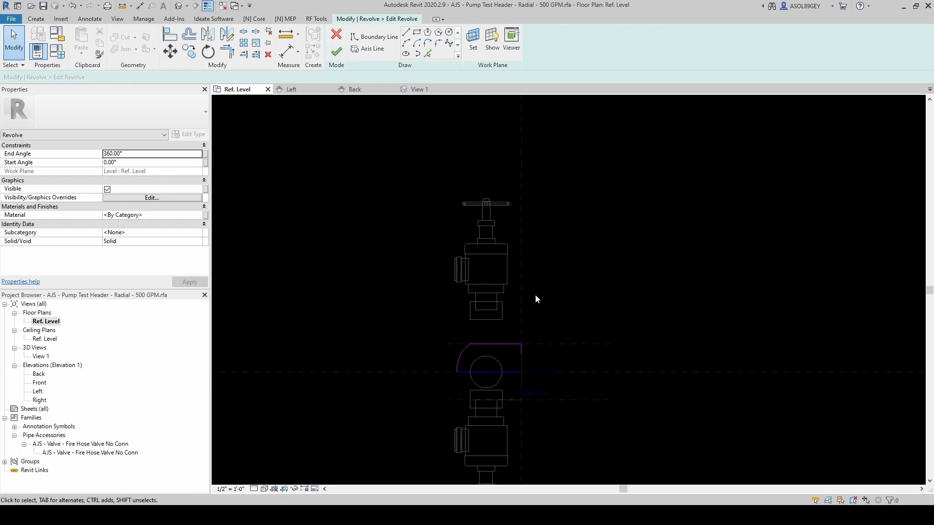
scroll(503, 352, "up", 5)
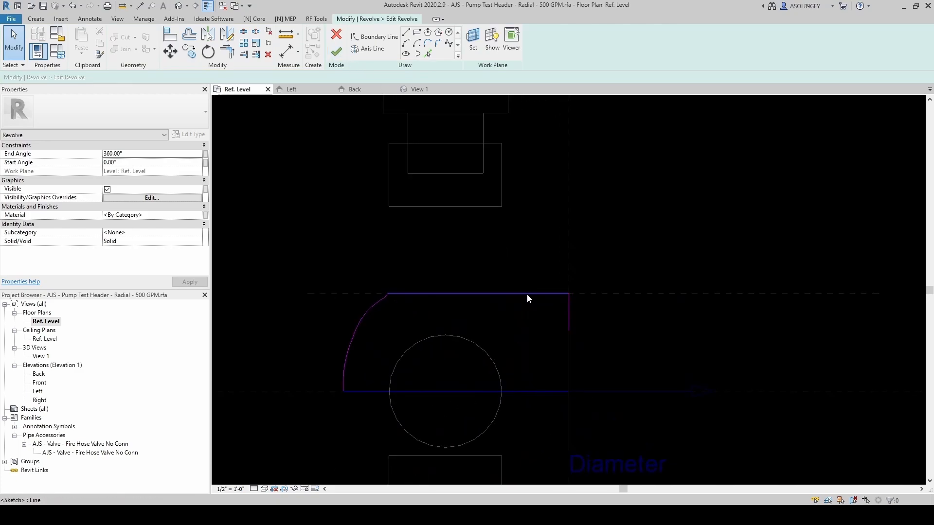
left_click(527, 294)
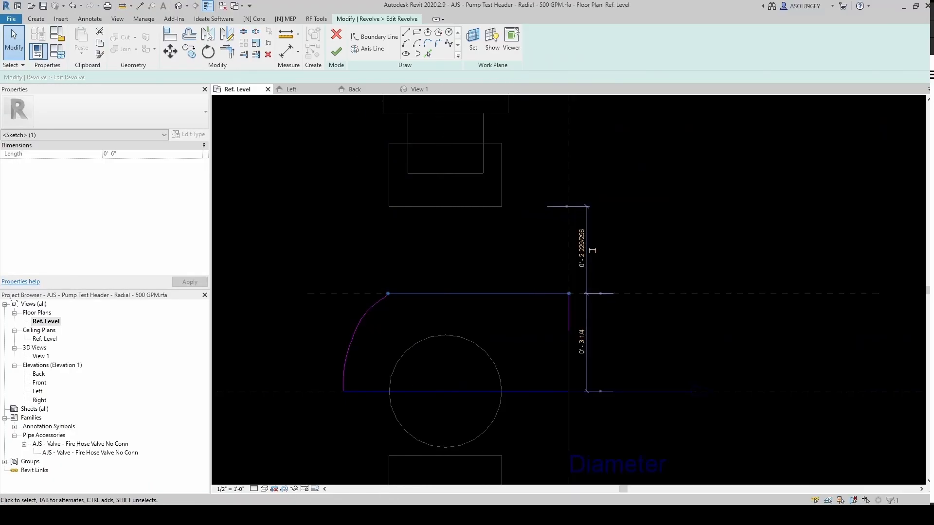
left_click(582, 340)
type("4.313\"")
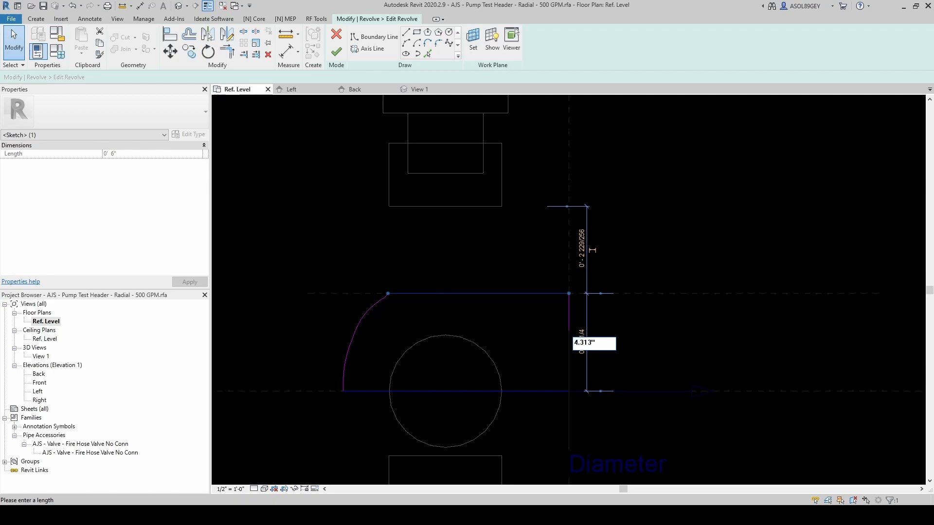
key("Return")
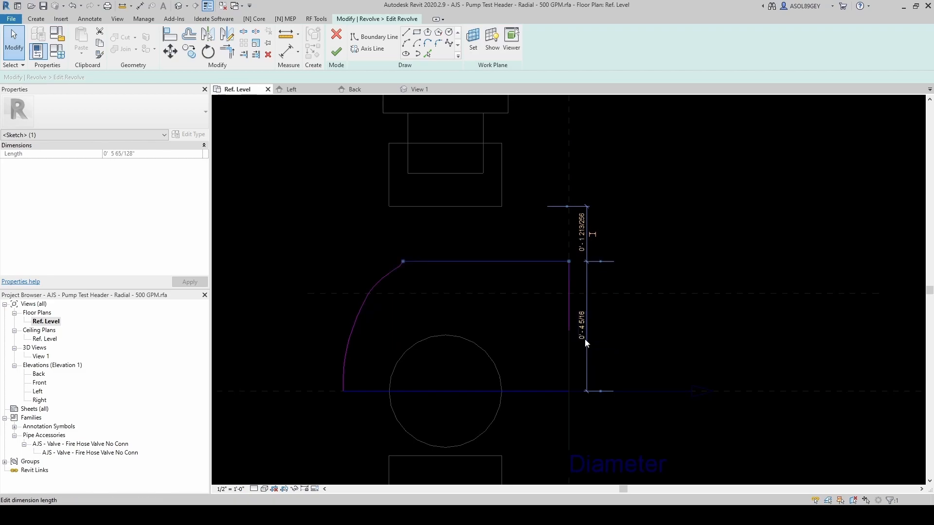
key("Escape")
scroll(587, 372, "down", 2)
middle_click_drag(572, 410, 564, 389)
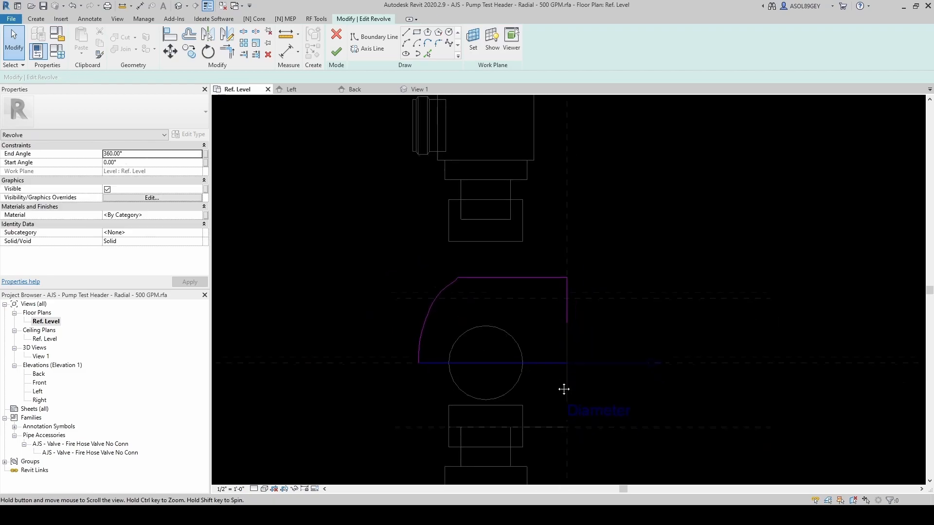
left_click(335, 57)
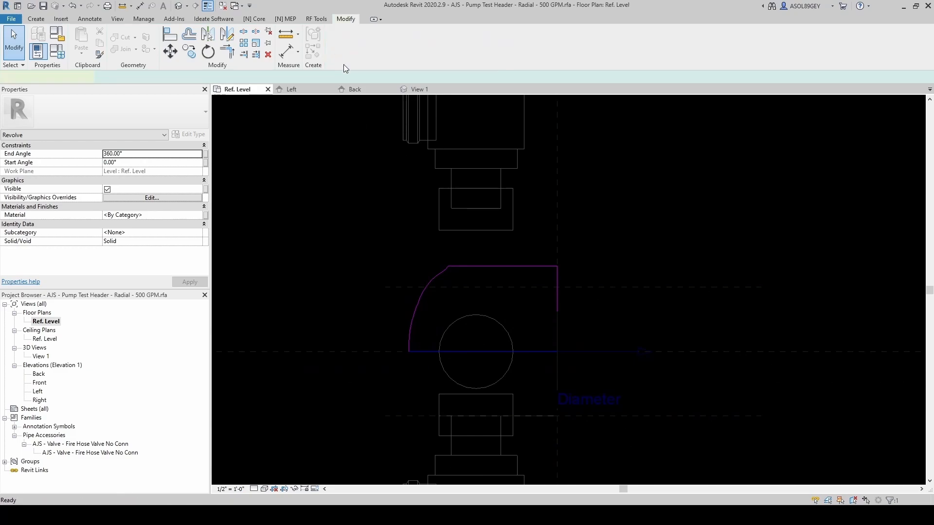
left_click(410, 214)
Delete the lower hose valve with its outlet, and the circular outlet extrusion in the middle of the body.
scroll(410, 214, "down", 2)
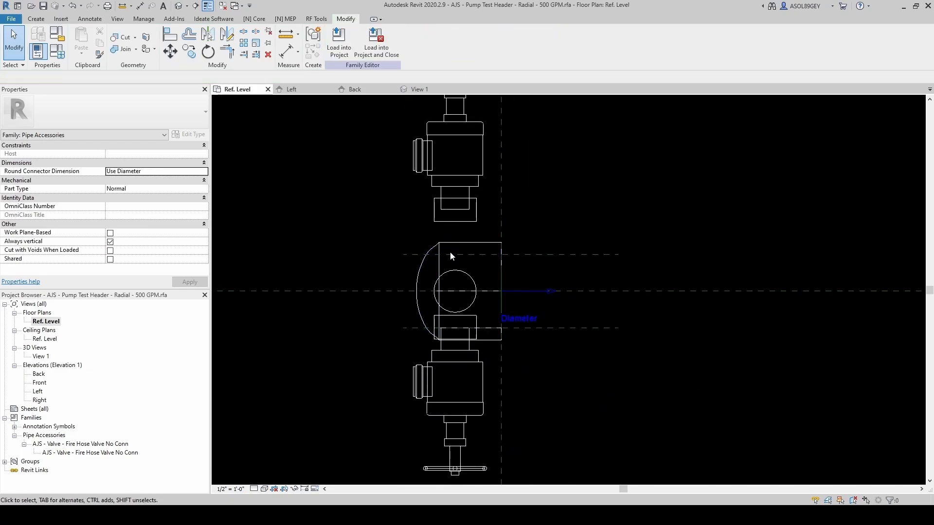
middle_click_drag(399, 334, 400, 293)
left_click_drag(383, 270, 494, 449)
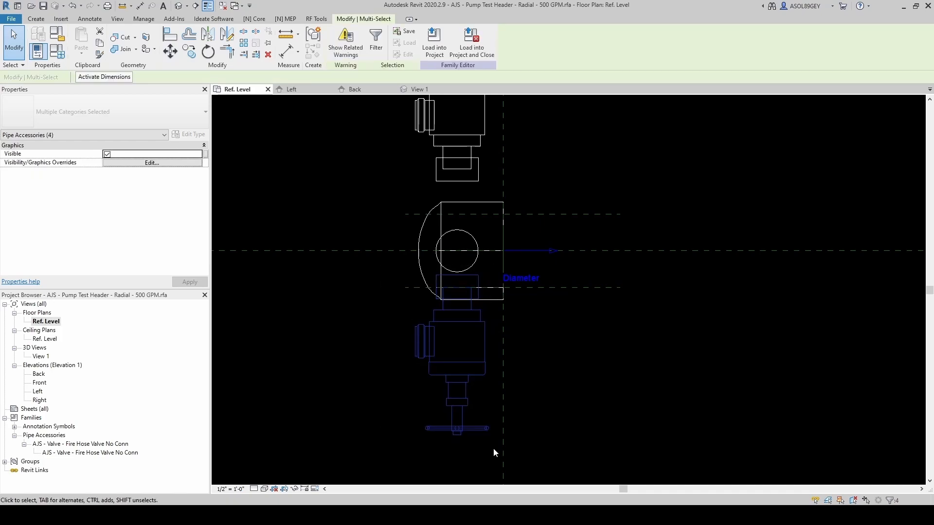
key("Delete")
scroll(493, 443, "down", 2)
scroll(480, 303, "up", 3)
left_click(480, 306)
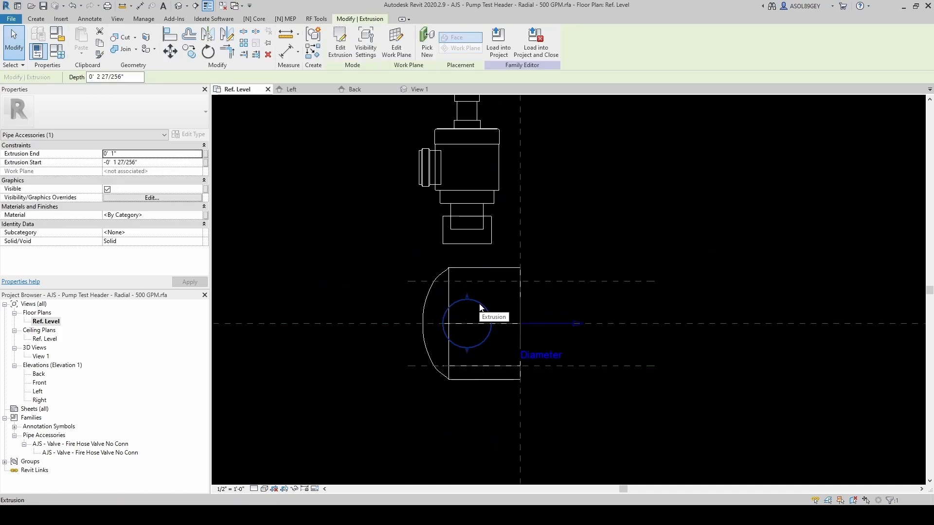
key("Delete")
Move the remaining hose valve and outlet from the outlet's end midpoint to the midpoint of the body's upper edge.
scroll(498, 300, "down", 3)
middle_click_drag(494, 285, 482, 335)
scroll(467, 311, "up", 2)
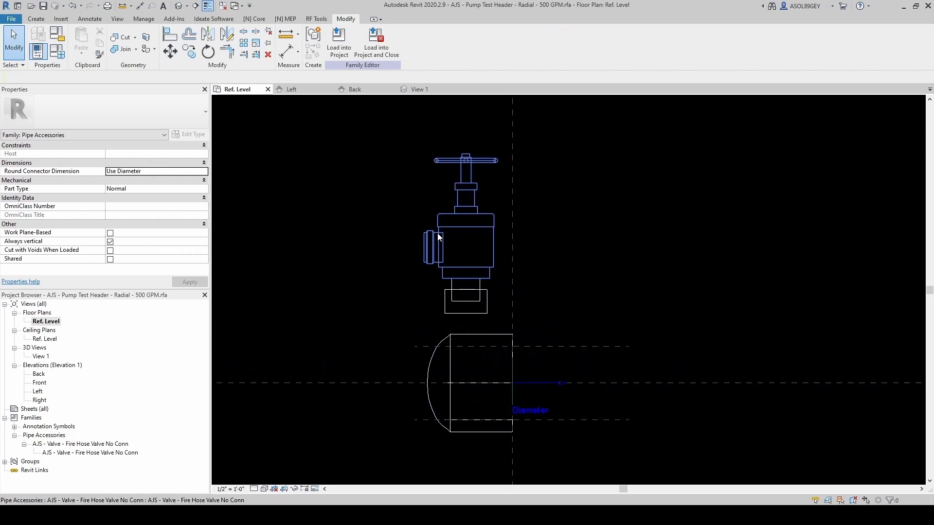
left_click_drag(386, 137, 529, 323)
left_click(178, 53)
scroll(467, 358, "up", 3)
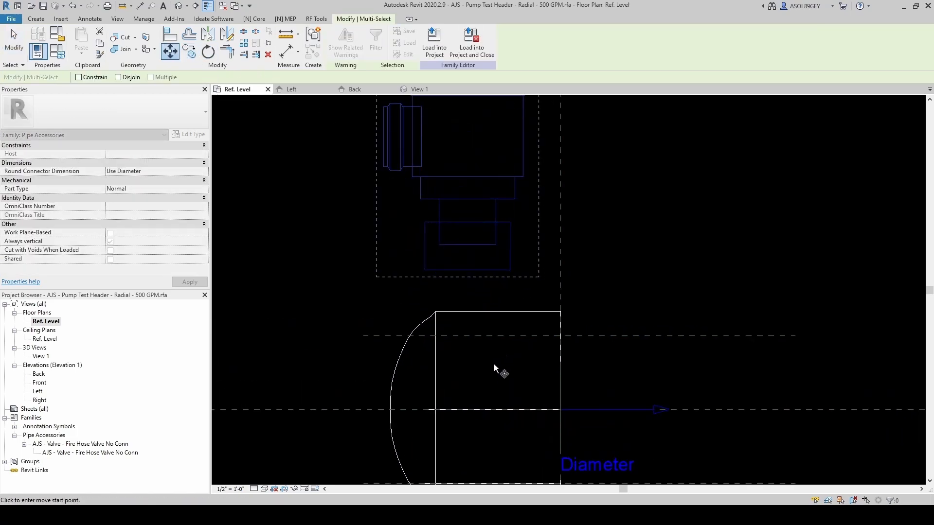
left_click(468, 270)
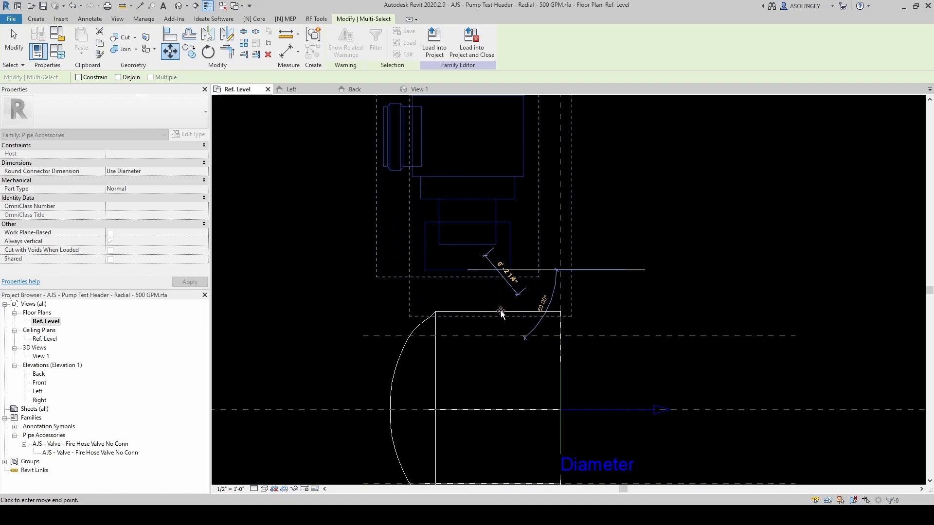
left_click(501, 311)
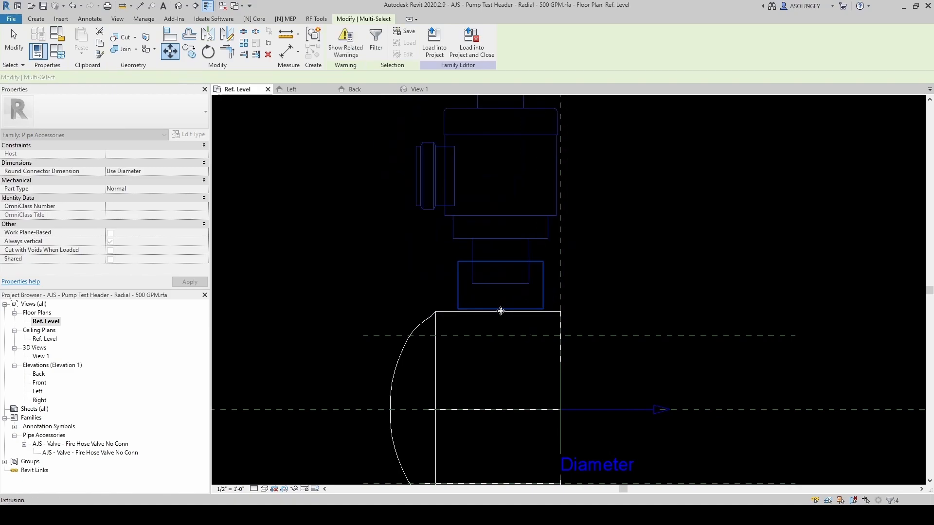
left_click(591, 322)
Nudge the hose valve and outlet down in the plan so the outlet's end meets the round body's upper edge.
scroll(591, 322, "down", 2)
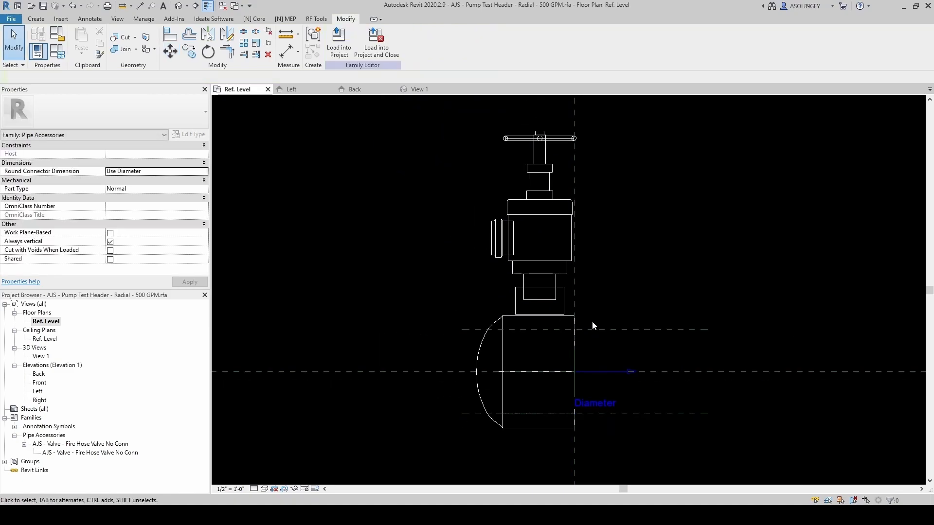
scroll(535, 312, "up", 1)
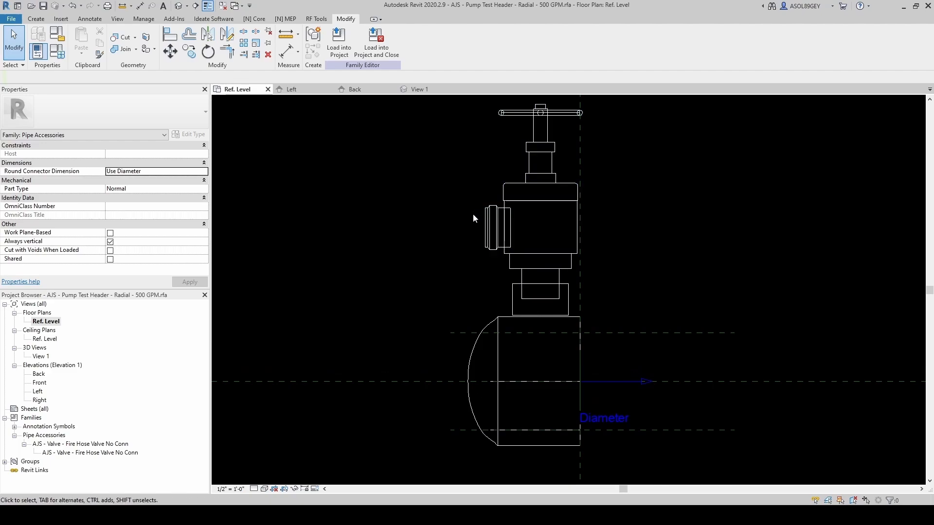
middle_click_drag(472, 214, 470, 256)
left_click_drag(435, 128, 617, 363)
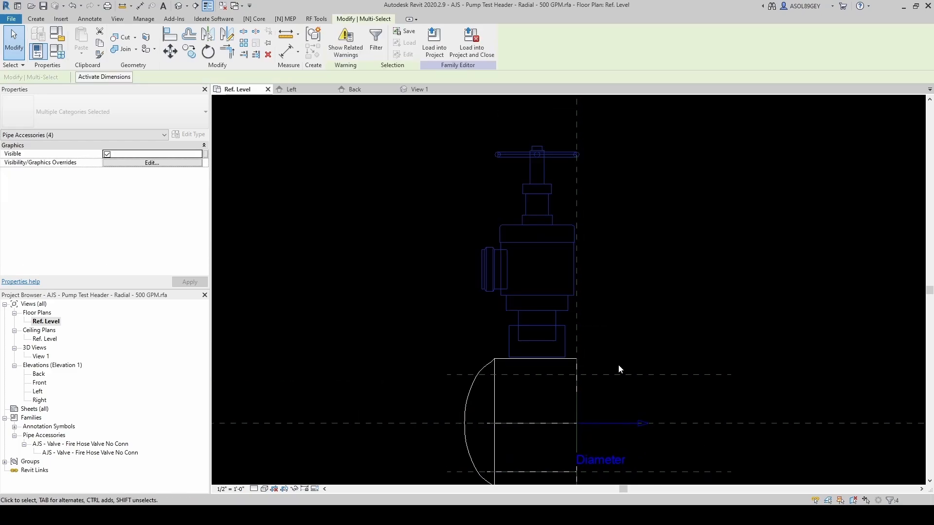
key("Down")
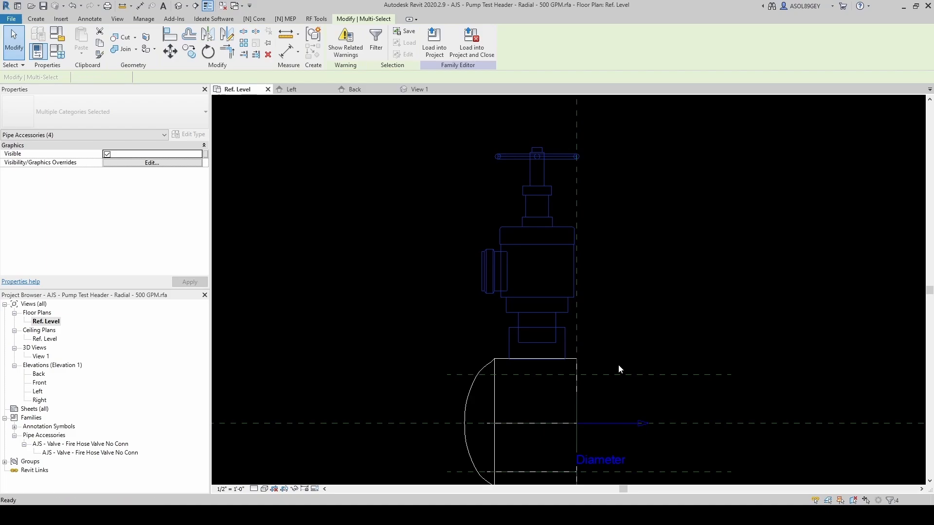
key("Escape")
scroll(602, 320, "down", 2)
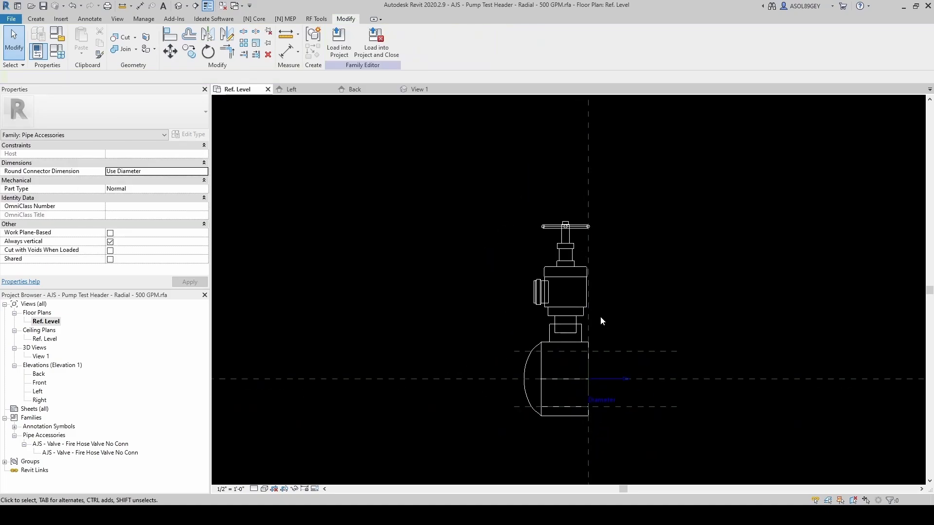
In the Left elevation, try to stretch the end of the outlet extrusion into the round body.
double_click(38, 391)
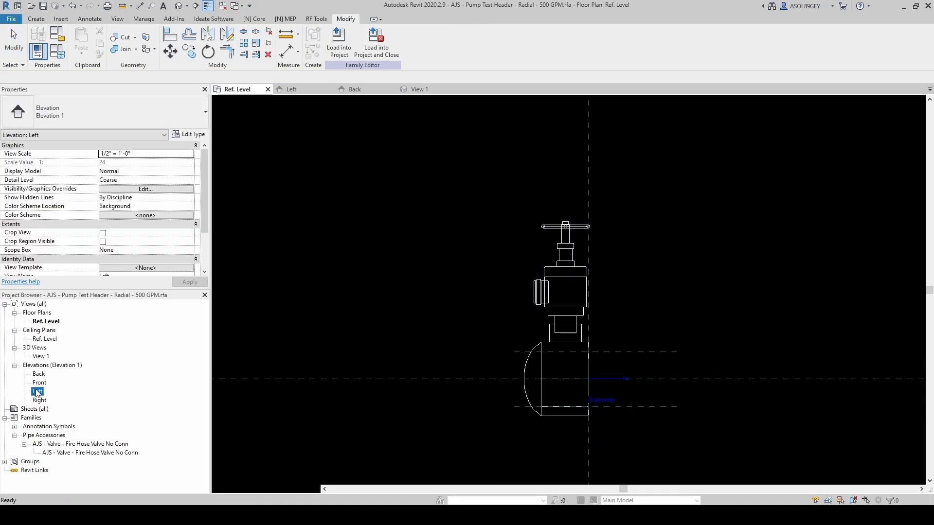
left_click(535, 317)
scroll(536, 317, "up", 5)
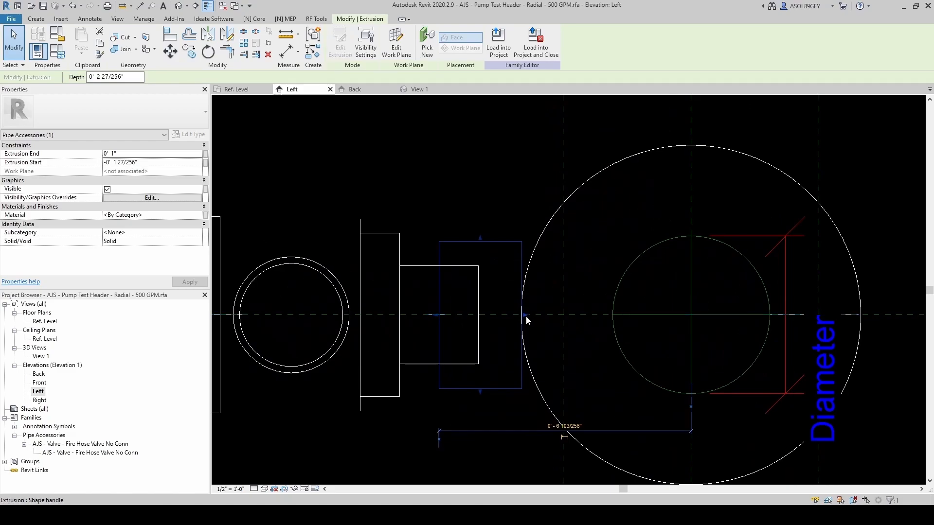
left_click_drag(526, 316, 551, 316)
left_click(465, 354)
scroll(466, 354, "down", 4)
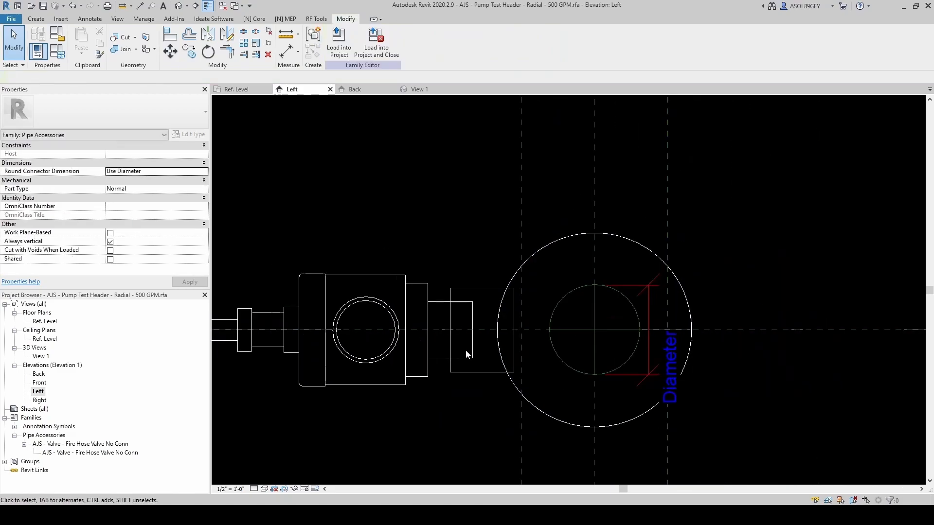
Nudge the hose valve and outlet together towards the round body in the Left elevation so the outlet's end penetrates its curved surface.
left_click_drag(323, 232, 571, 384)
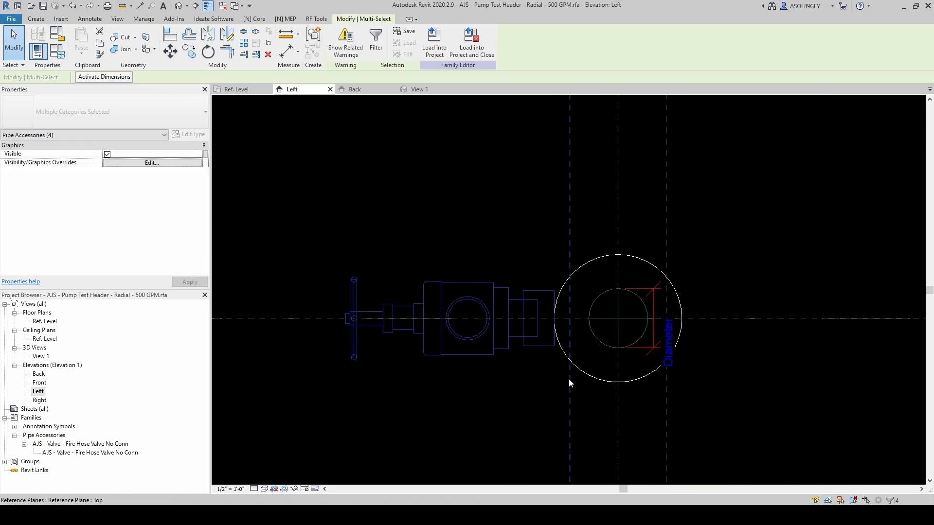
key("Right")
key("Right")
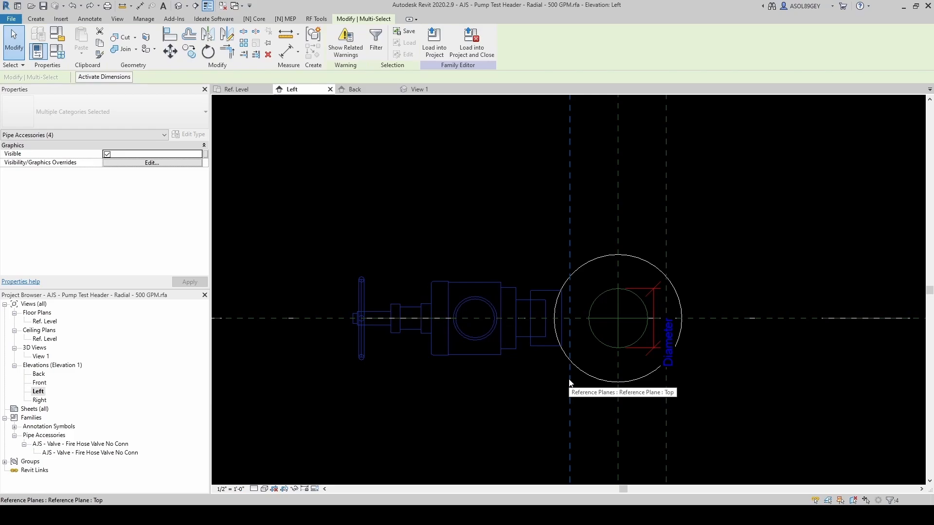
Mirror a copy of the hose valve and its outlet about the header's vertical centre reference plane in the Left elevation.
key("Escape")
scroll(562, 353, "down", 2)
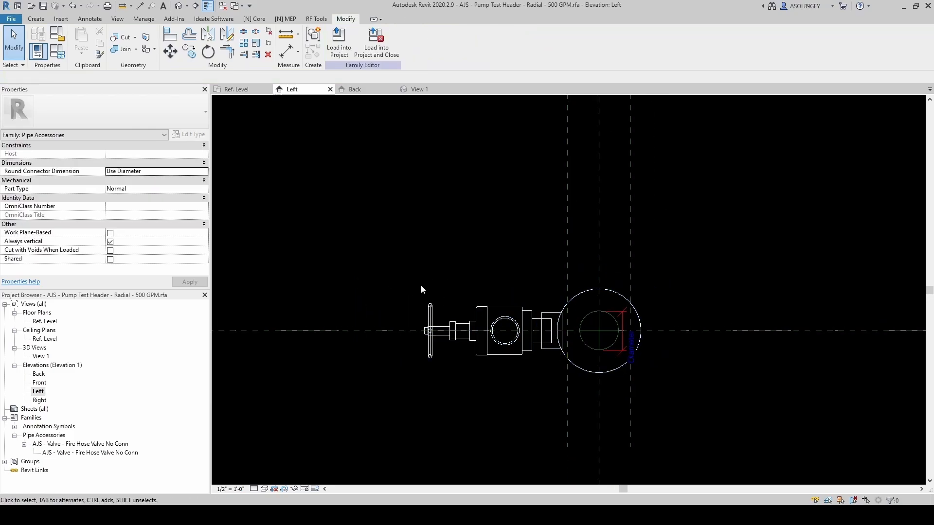
left_click_drag(388, 272, 579, 393)
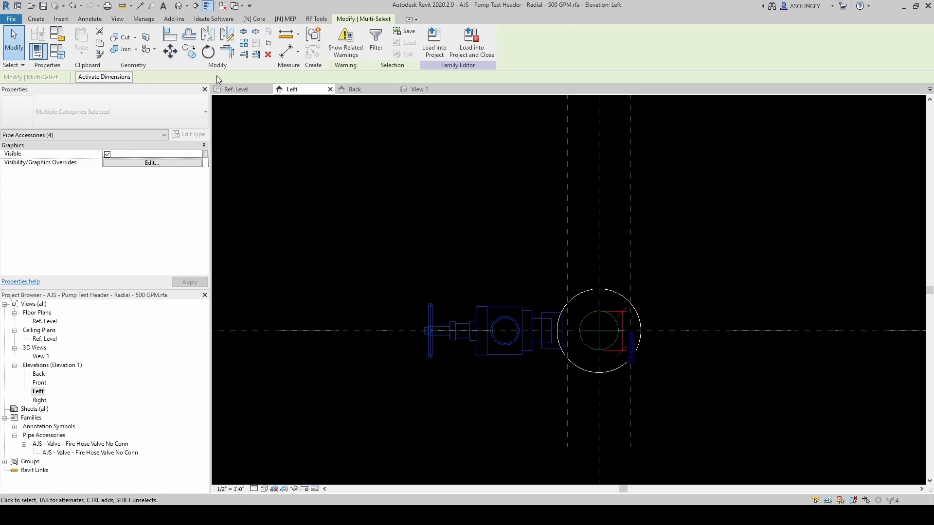
left_click(209, 34)
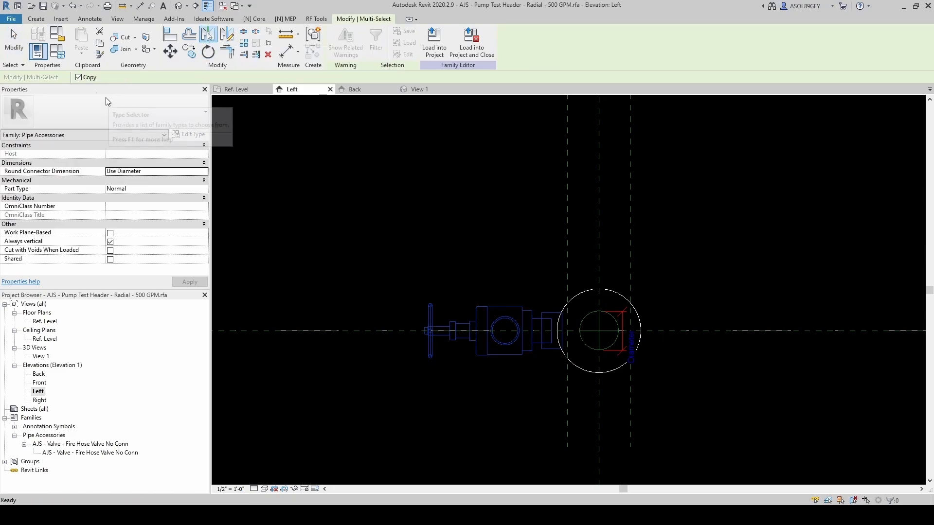
left_click(601, 241)
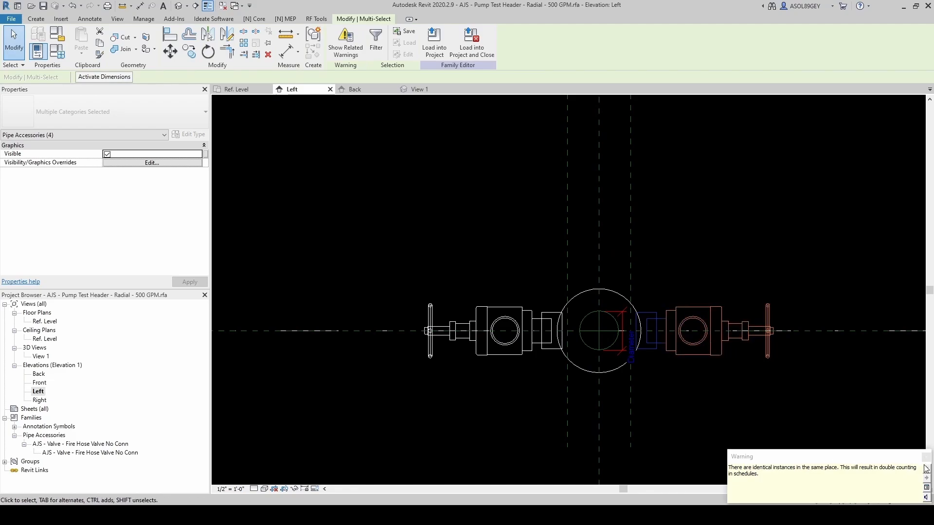
left_click(727, 399)
Mirror a copy of the original hose valve and outlet about a drawn axis through the body's centre at about 120° from horizontal.
left_click_drag(391, 261, 567, 377)
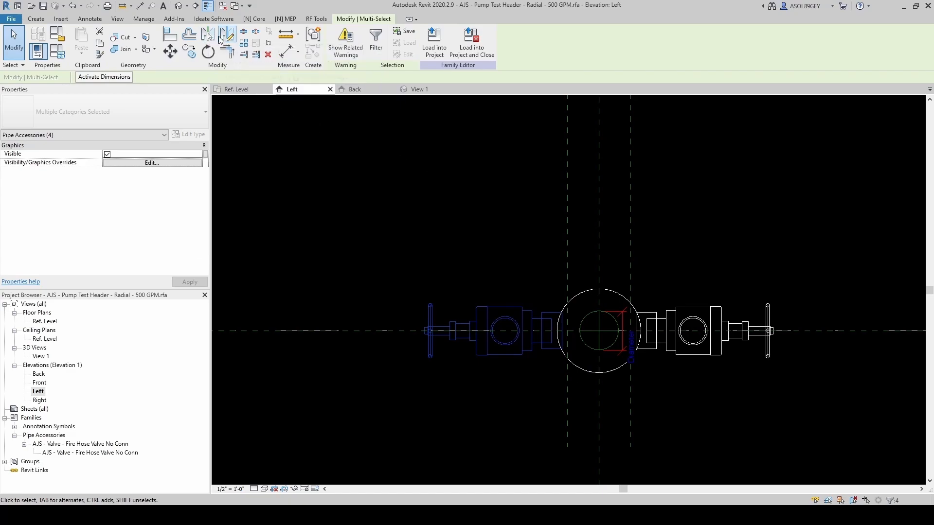
left_click(227, 34)
scroll(581, 328, "up", 3)
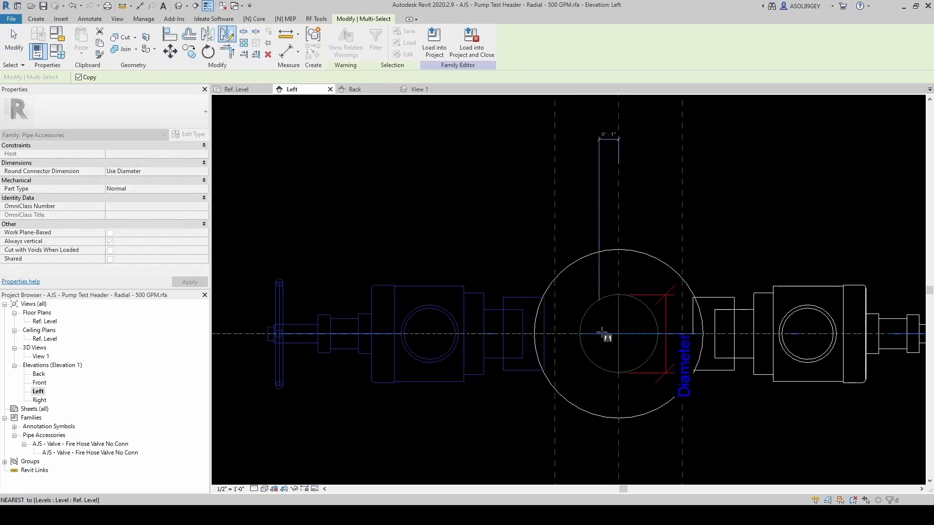
left_click(618, 333)
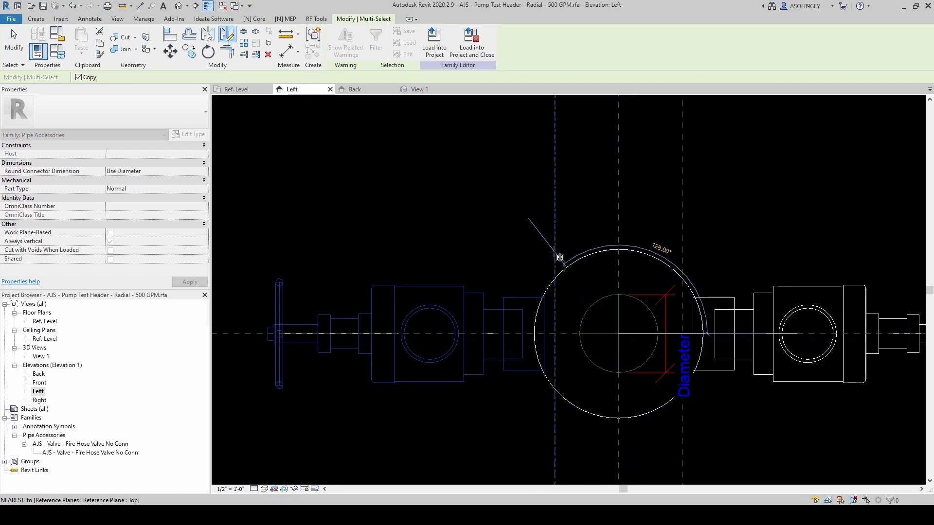
mouse_move(556, 243)
middle_mouse_down()
mouse_move(477, 286)
mouse_move(429, 292)
middle_mouse_up()
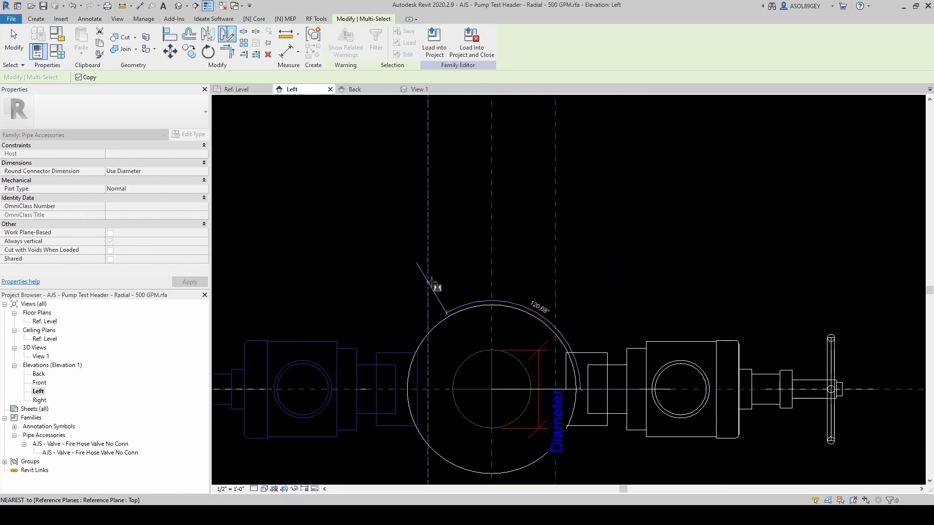
left_click(411, 251)
scroll(666, 319, "down", 5)
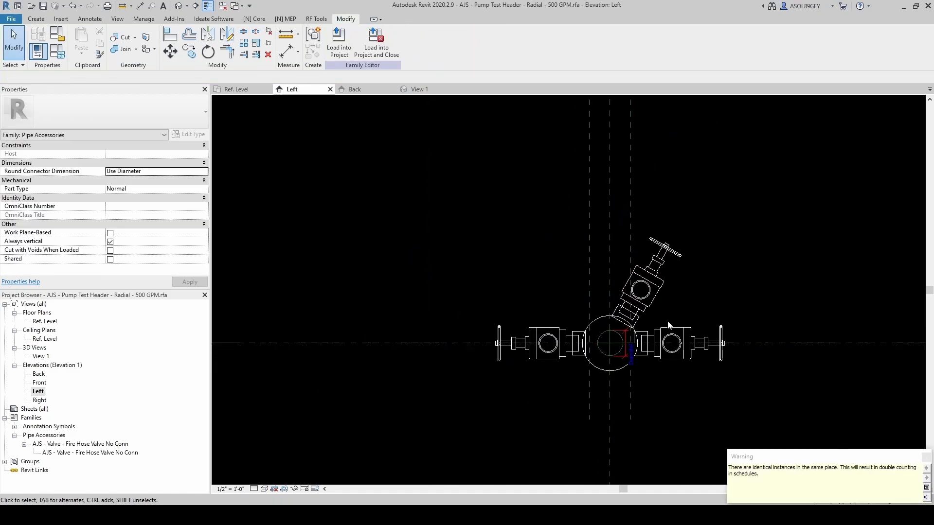
Mirror a copy of the angled upper hose valve and outlet about the vertical centre reference plane.
left_click_drag(558, 200, 686, 336)
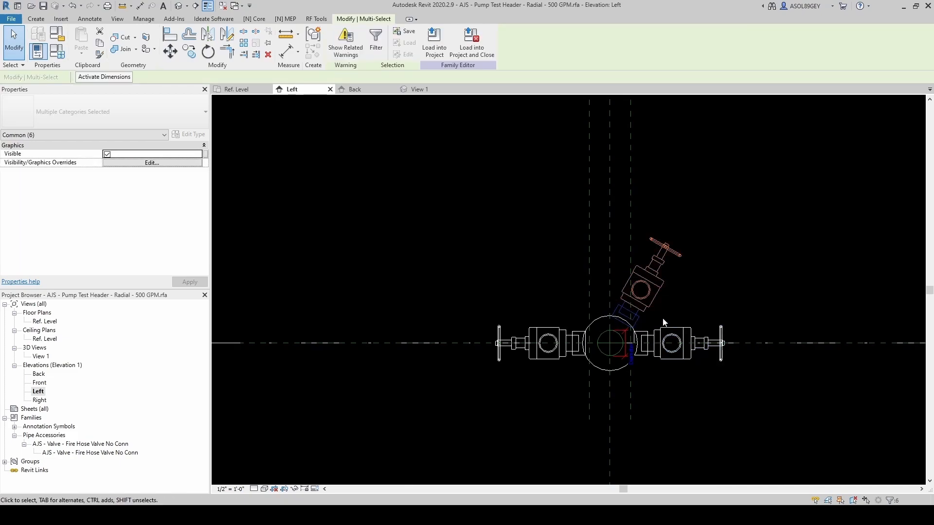
scroll(661, 321, "up", 2)
left_click_drag(511, 155, 698, 339)
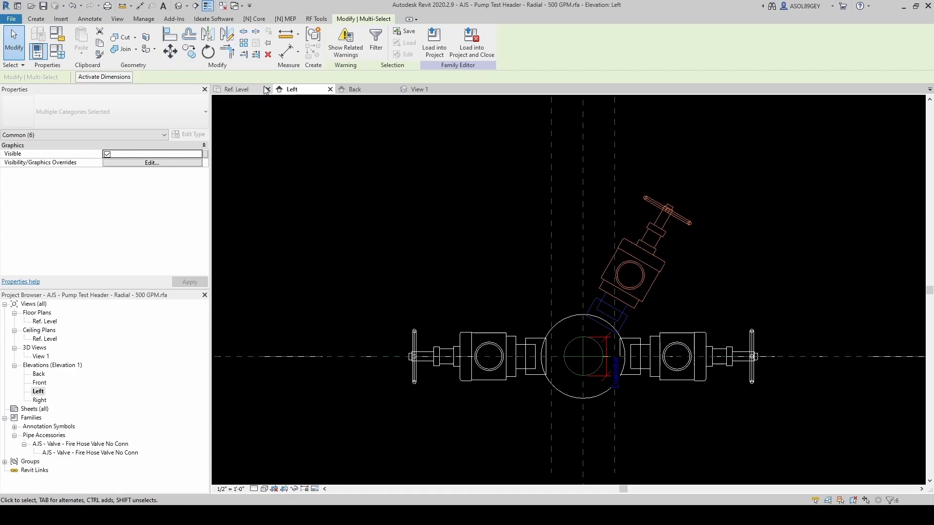
left_click(211, 39)
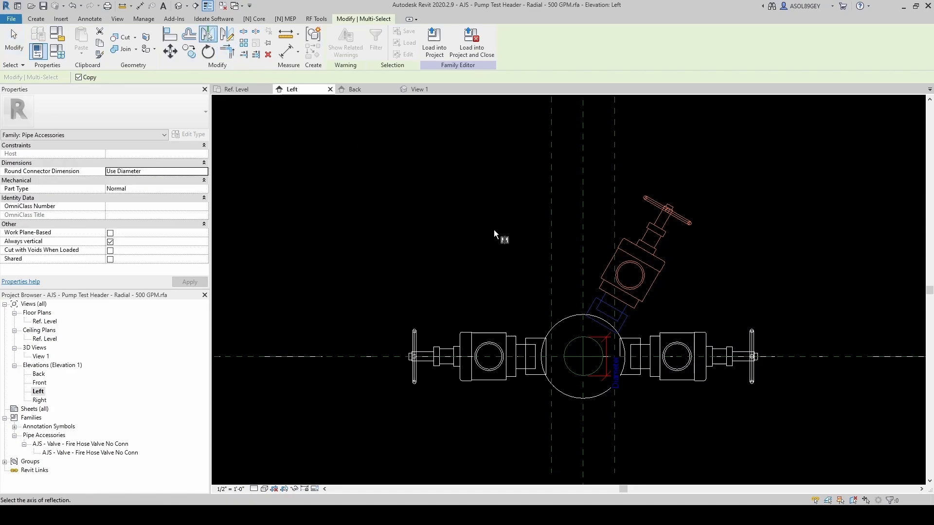
left_click(585, 241)
Mirror copies of both angled upper hose valves and their outlets about the horizontal reference level to the body's underside.
left_click_drag(684, 305, 712, 344)
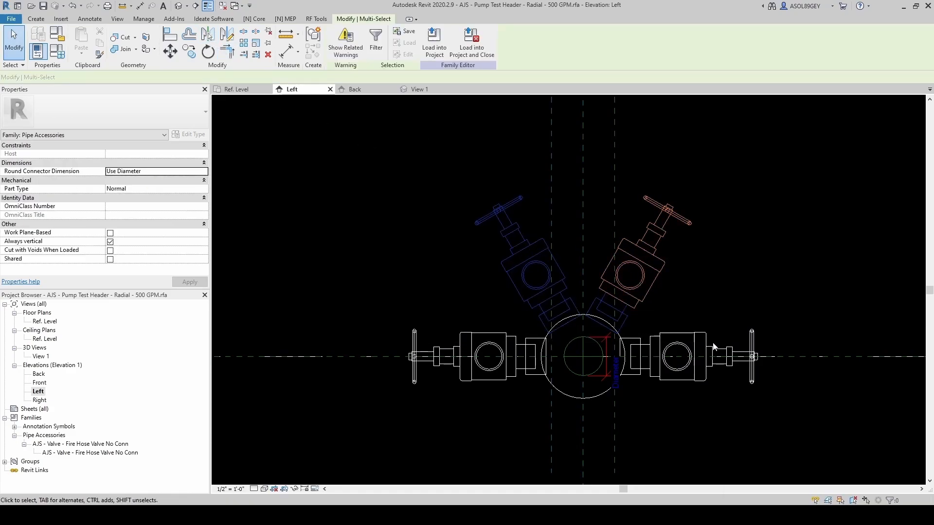
left_click(209, 37)
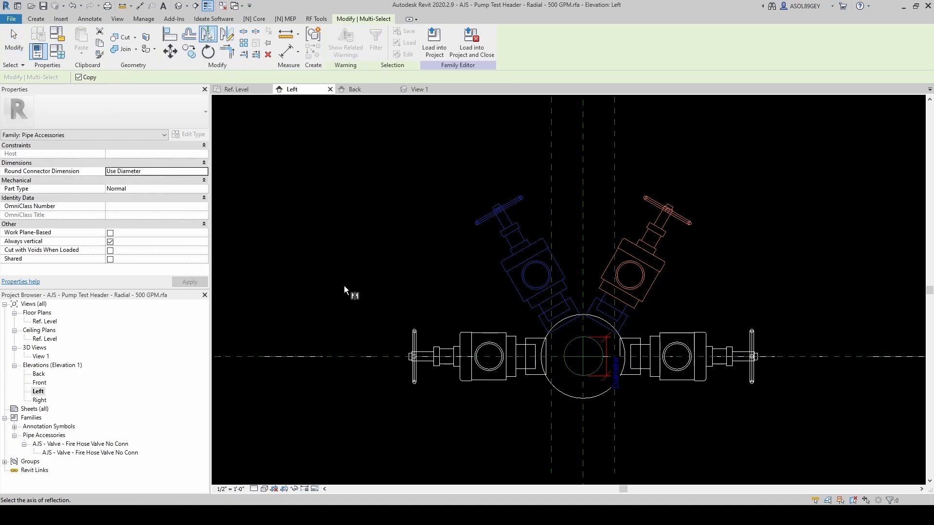
left_click(350, 356)
key("Escape")
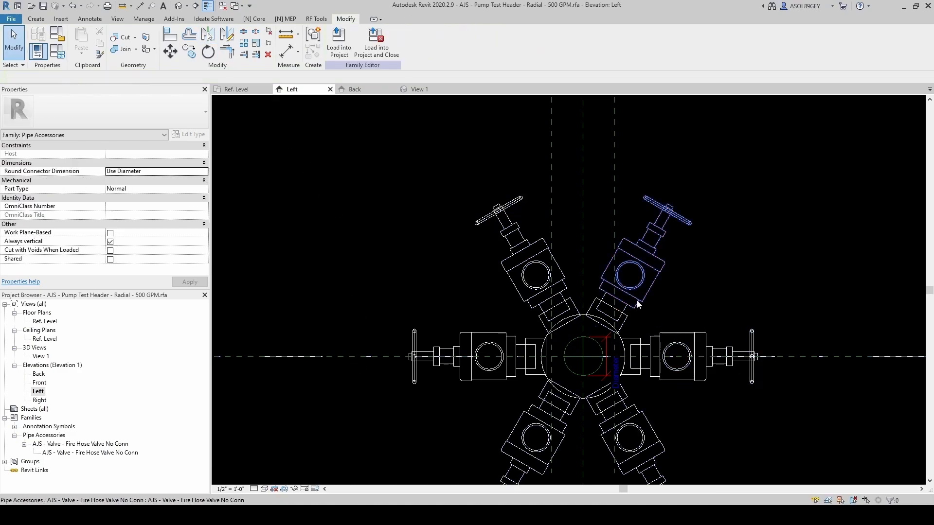
scroll(628, 292, "down", 2)
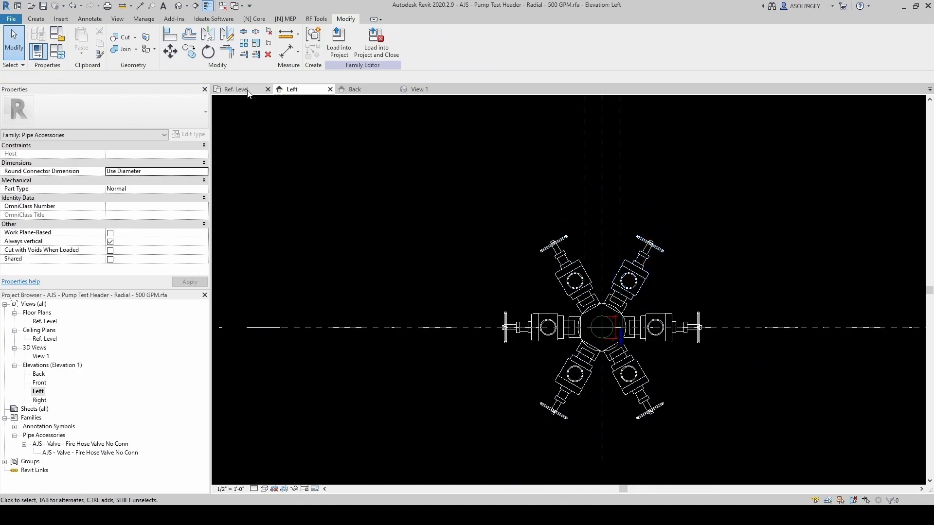
In the 3D view, set the diameter of the pipe connector on the header's flat face to 8".
left_click(419, 89)
mouse_move(574, 262)
middle_mouse_down("shift")
mouse_move(465, 276)
mouse_move(384, 262)
mouse_move(344, 235)
mouse_move(369, 210)
mouse_move(466, 277)
mouse_move(594, 304)
middle_mouse_up("shift")
scroll(439, 249, "up", 5)
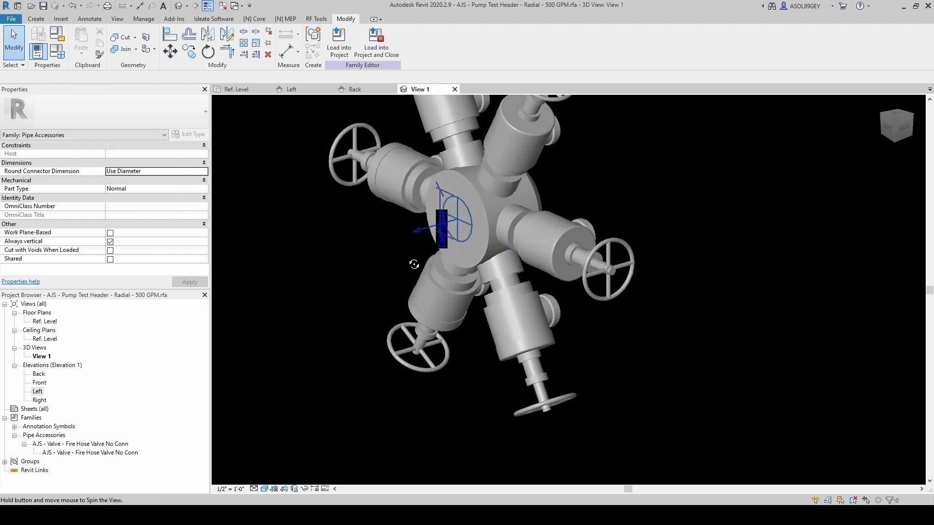
left_click(419, 231)
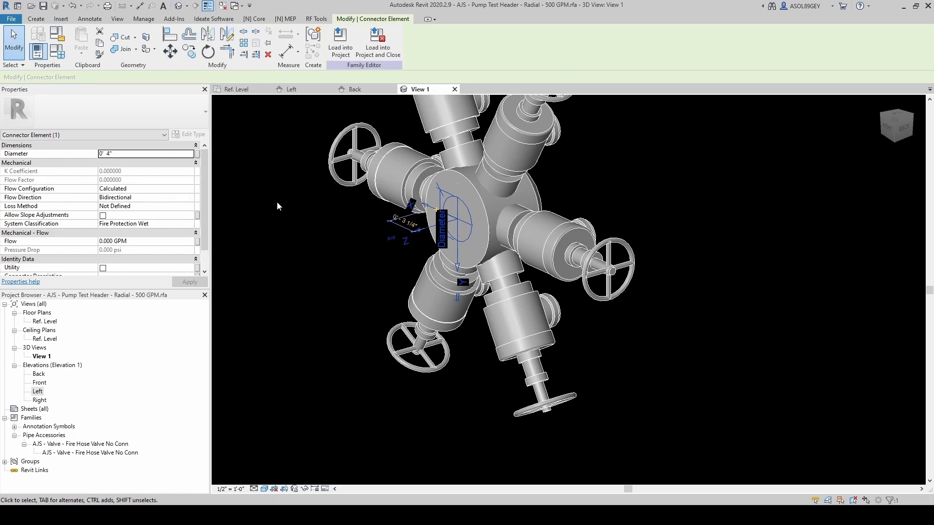
left_click(143, 154)
type("8\"")
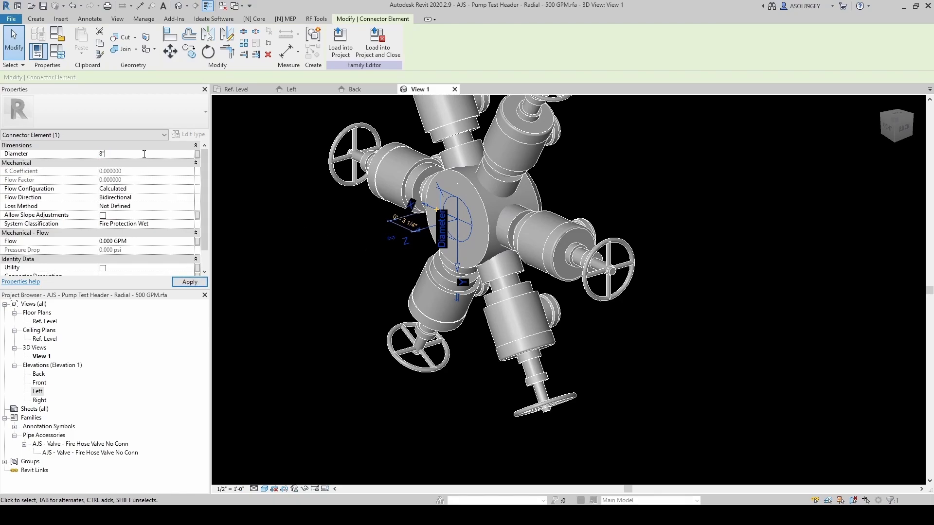
left_click(351, 292)
scroll(442, 228, "down", 3)
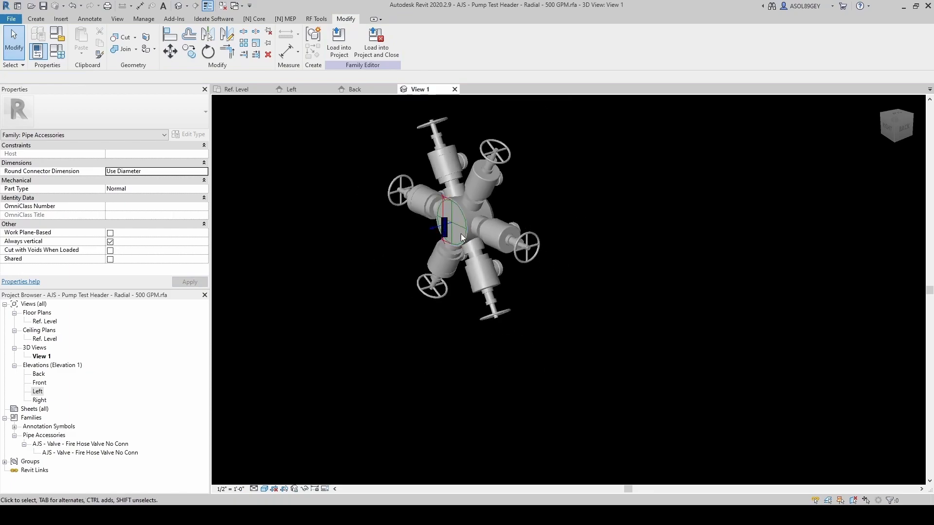
Save the family under the new name AJS - Pump Test Header - Radial - 2000 GPM.rfa in the Fire Pump Test Headers folder.
middle_click_drag(489, 234, 530, 336, "shift")
left_click(10, 19)
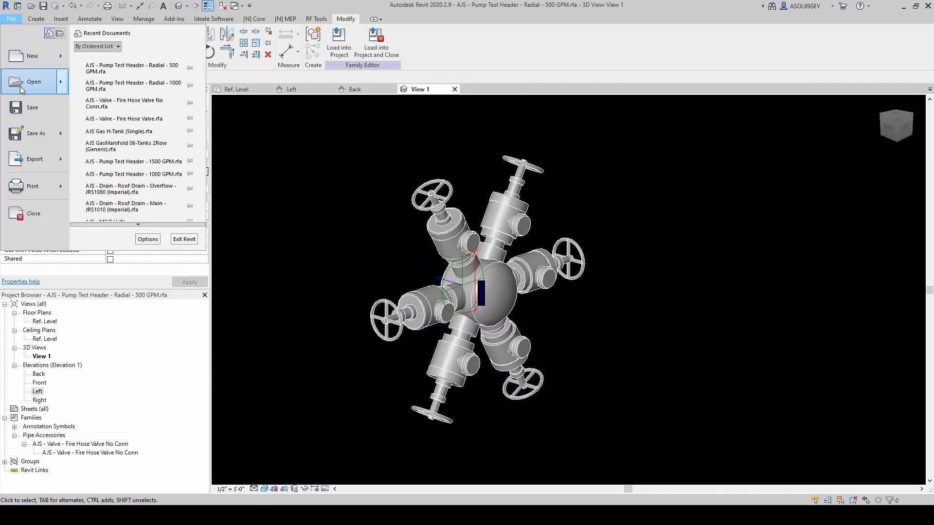
mouse_move(28, 137)
left_click(127, 135)
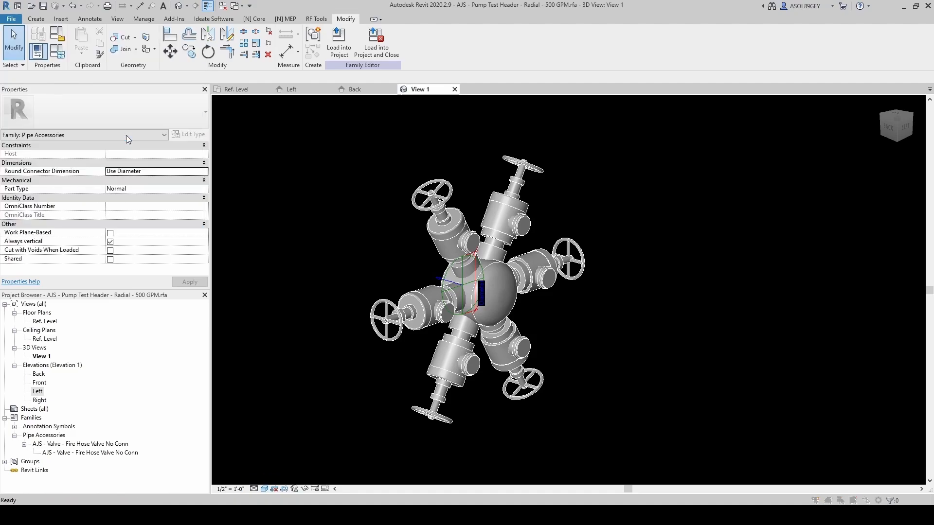
left_click(532, 359)
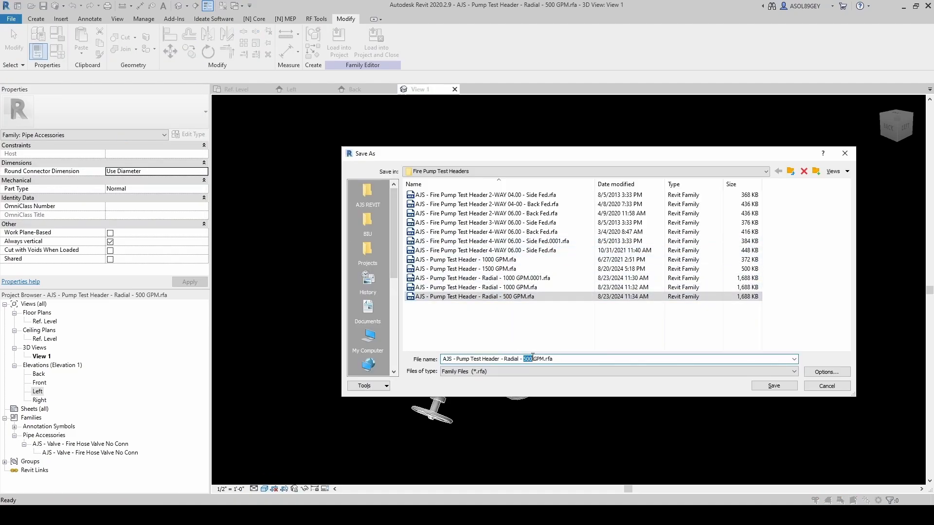
left_click(766, 387)
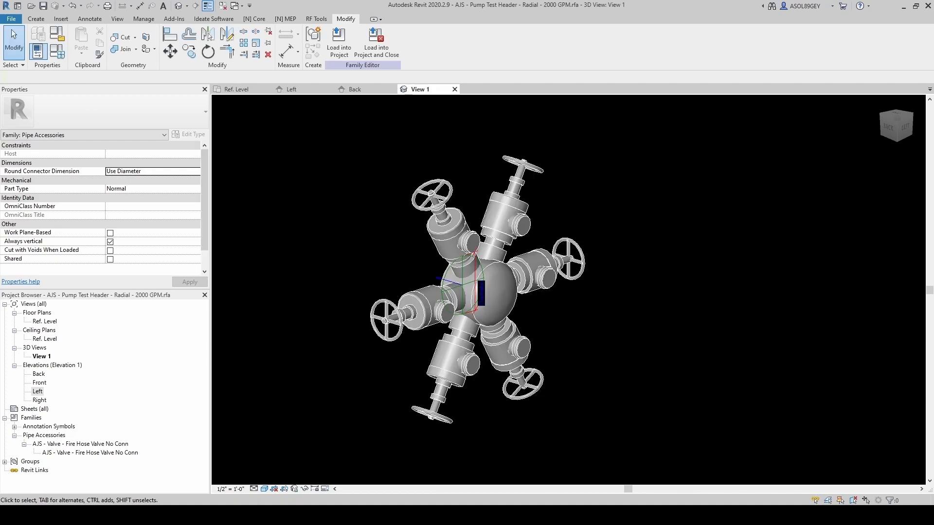